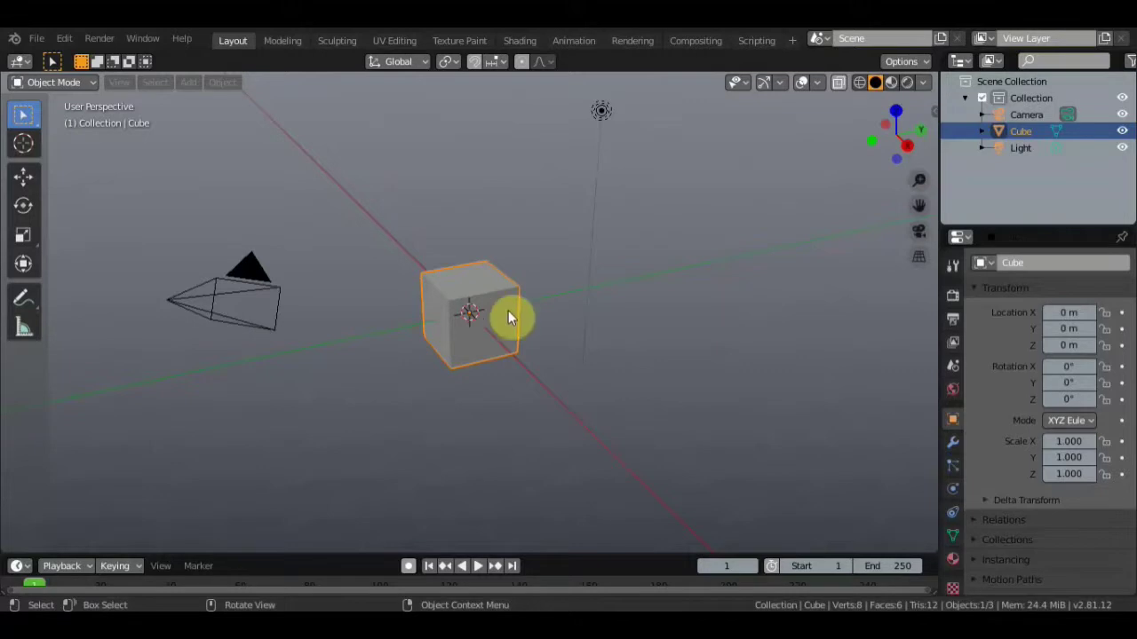
Hide the Camera and Light from the viewport in the outliner.
left_click(1122, 114)
left_click(1121, 148)
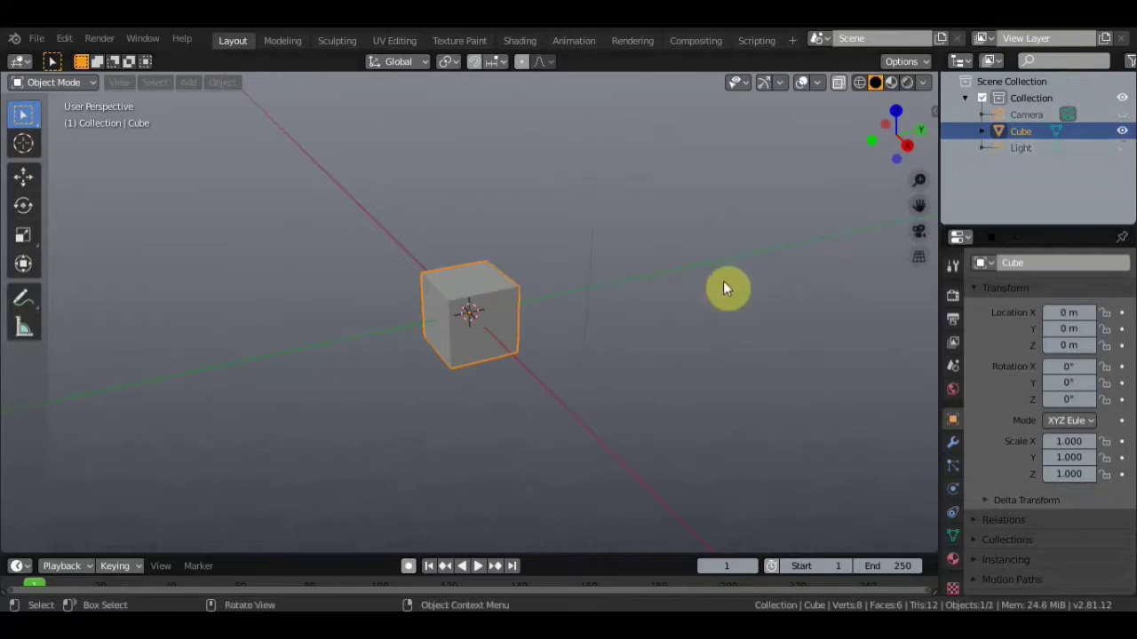
scroll(722, 282, "up", 3)
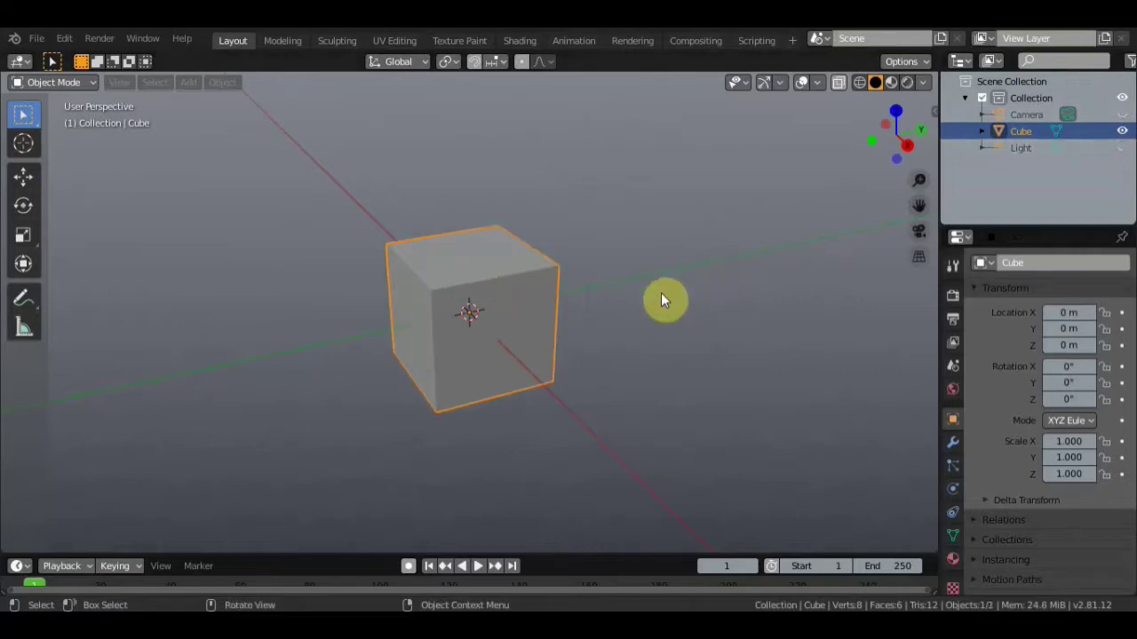
Duplicate the cube and place the copy at X -0.1743, Y 1.0424, Z 1.166 m, overlapping the original's upper back corner.
key("shift+d")
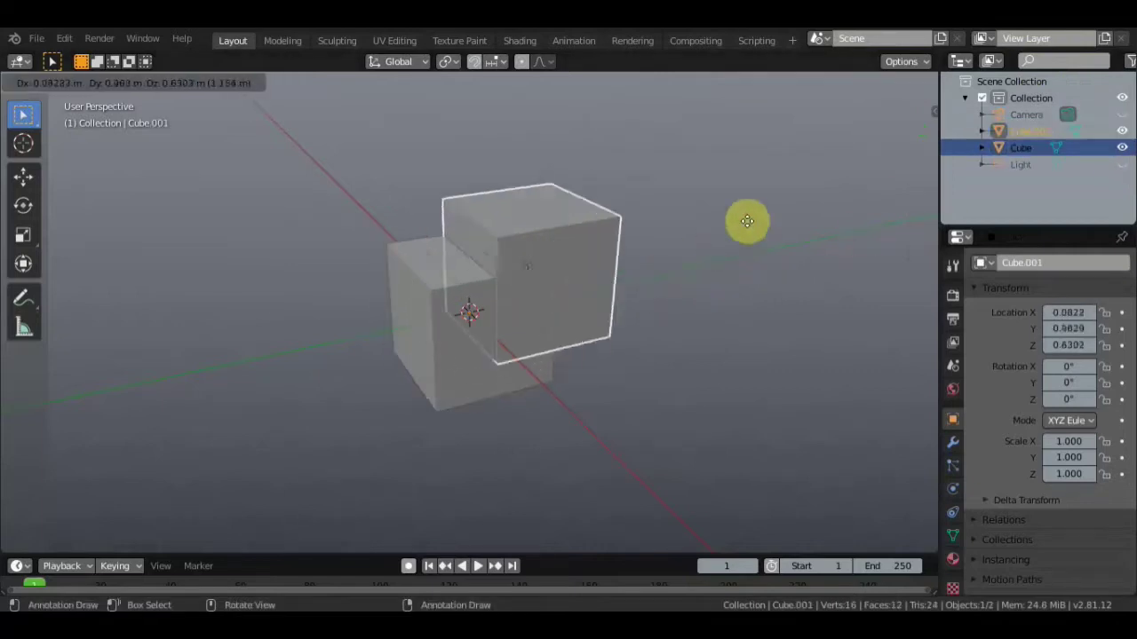
left_click(852, 170)
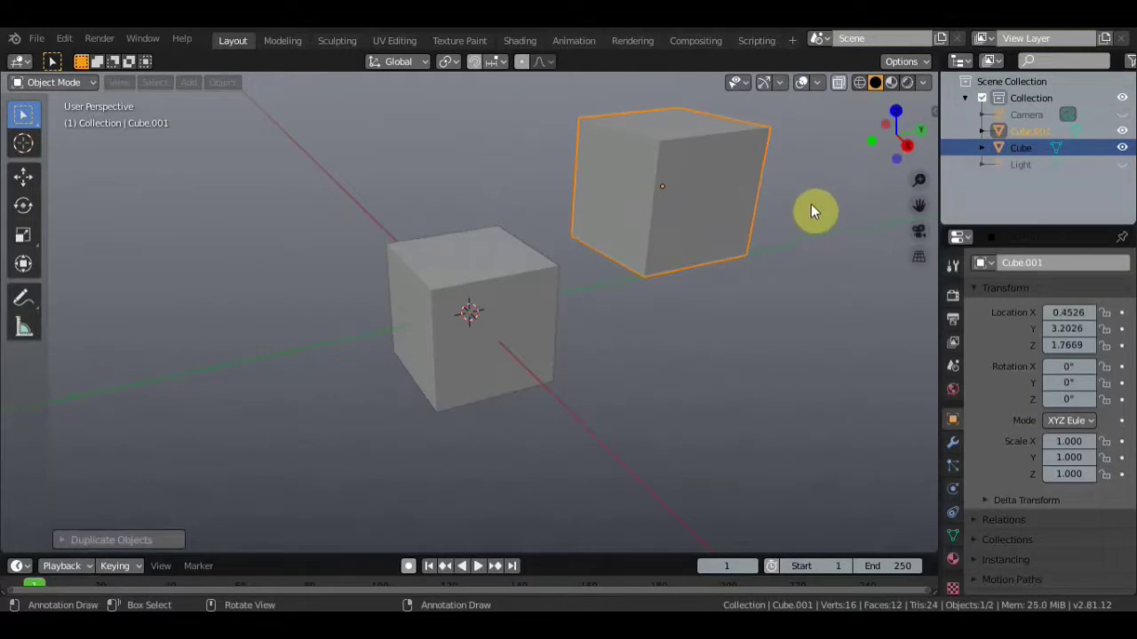
key("g")
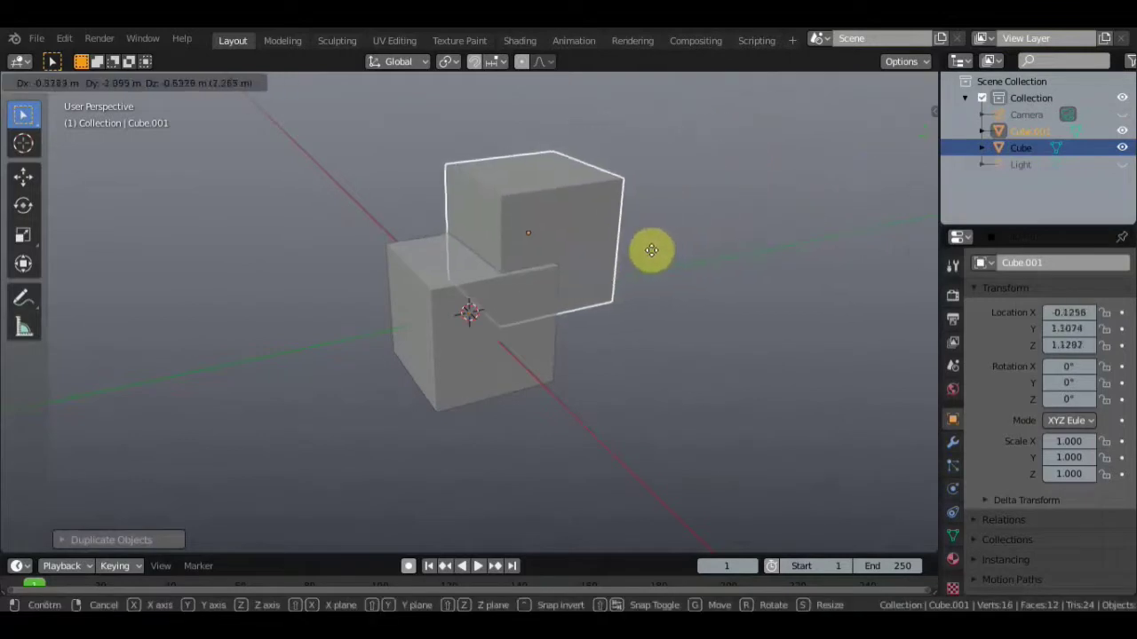
left_click(752, 260)
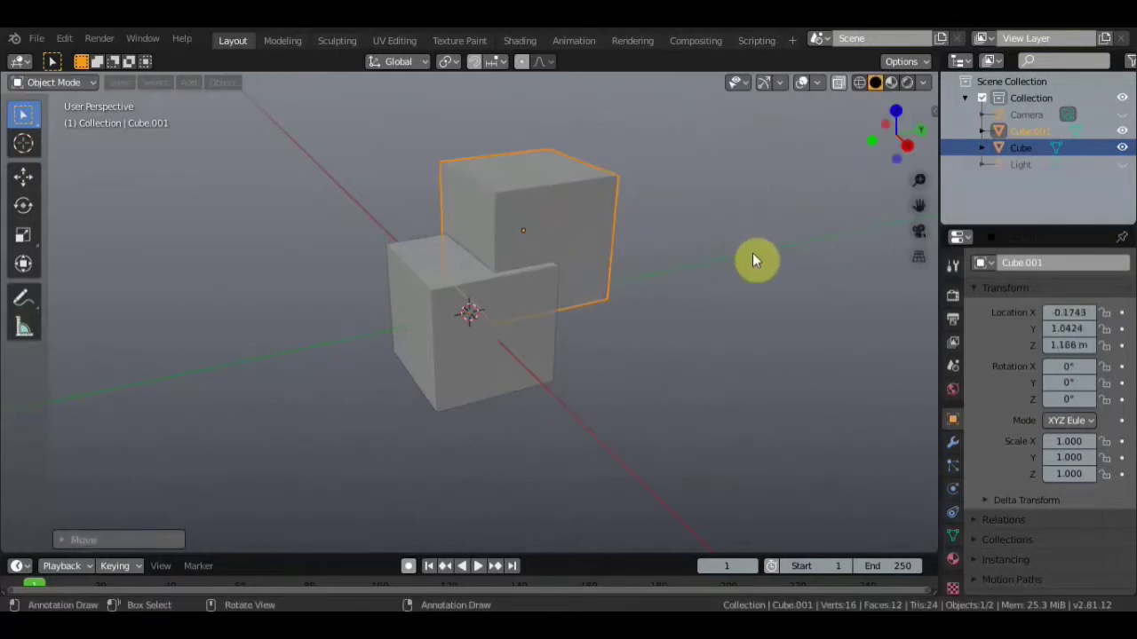
key("ctrl+j")
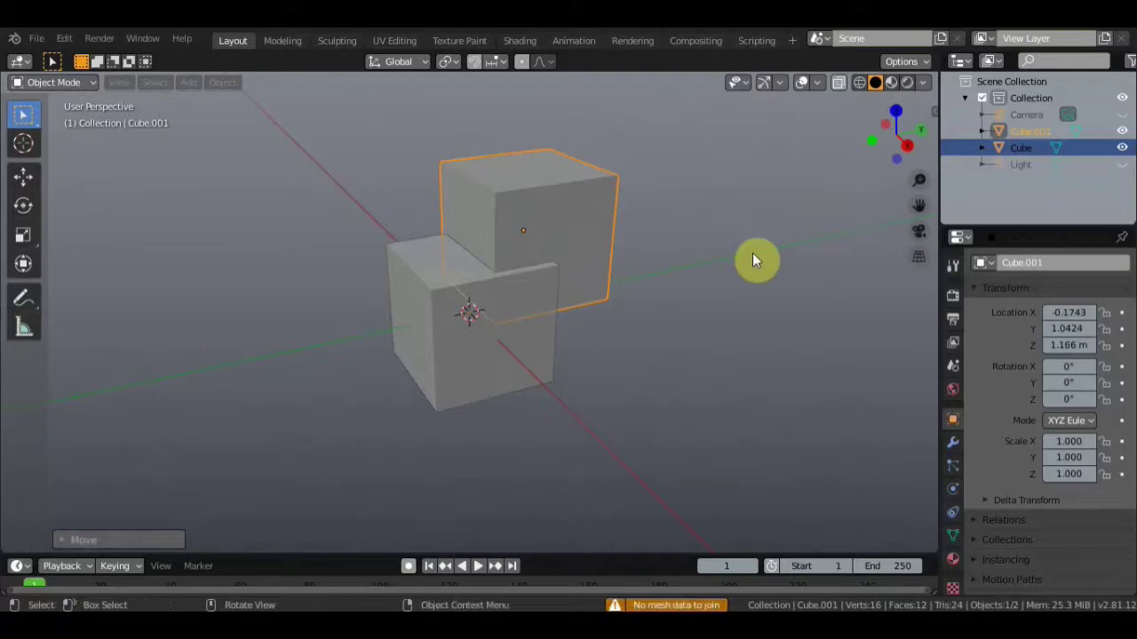
Join both cubes into one Cube object and move it to X -0.2803, Y -0.2334, Z 0.3255 m.
left_click(446, 373, "shift")
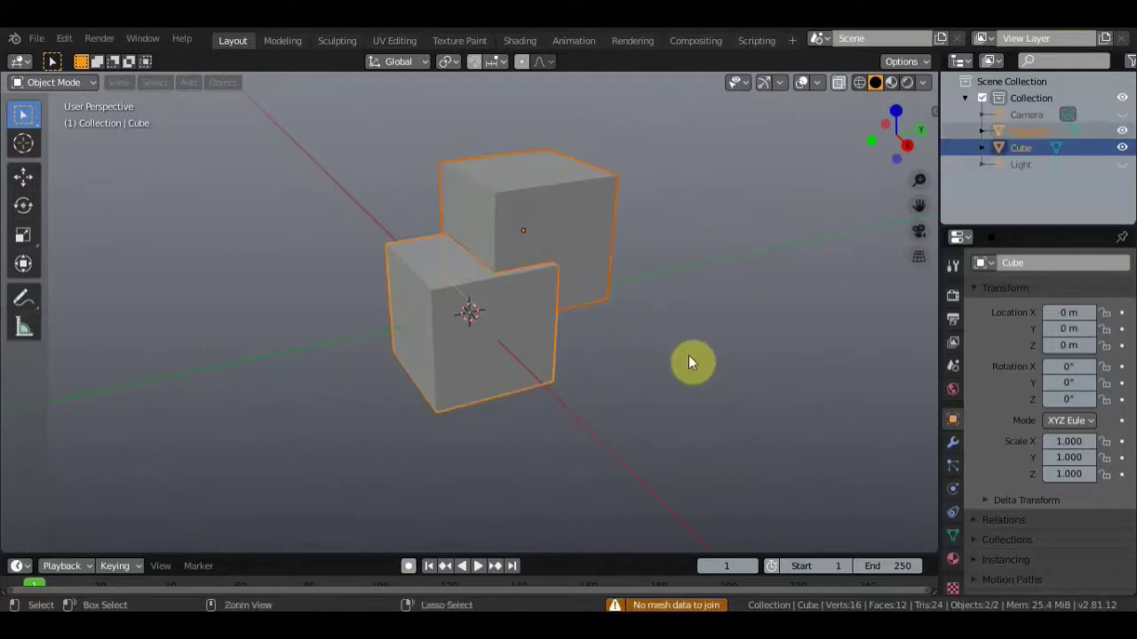
key("ctrl+j")
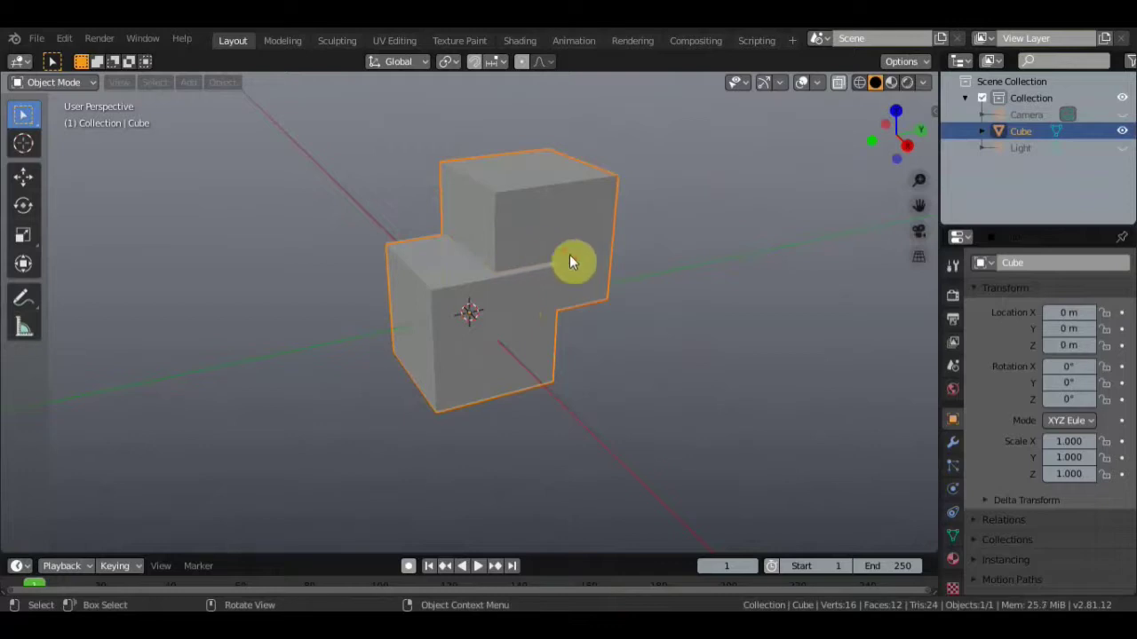
key("g")
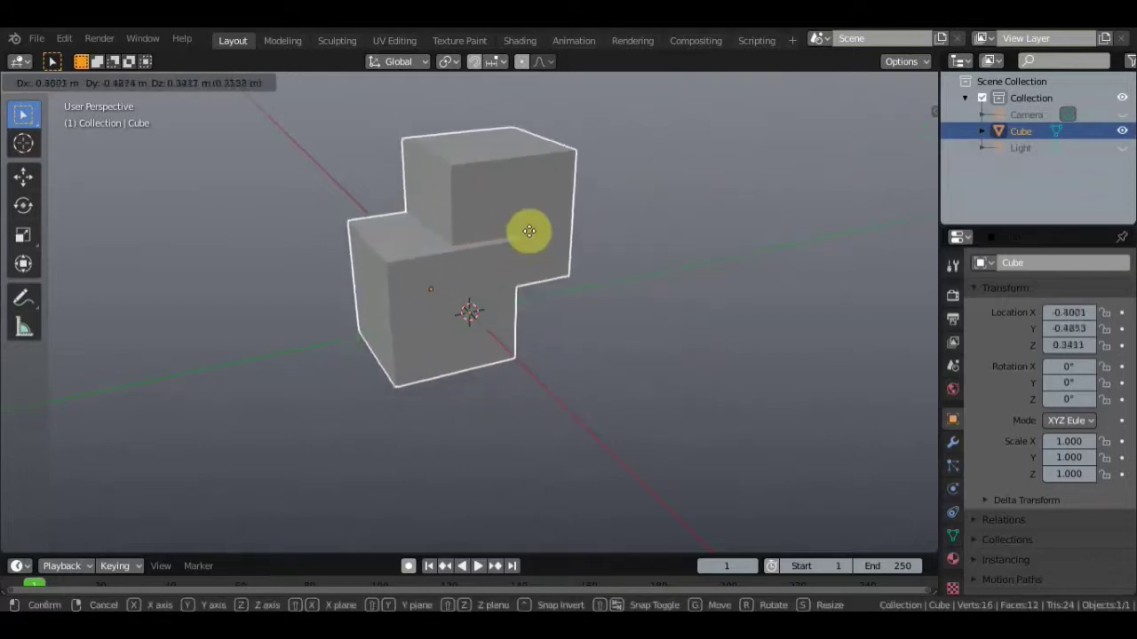
left_click(547, 233)
left_click(75, 84)
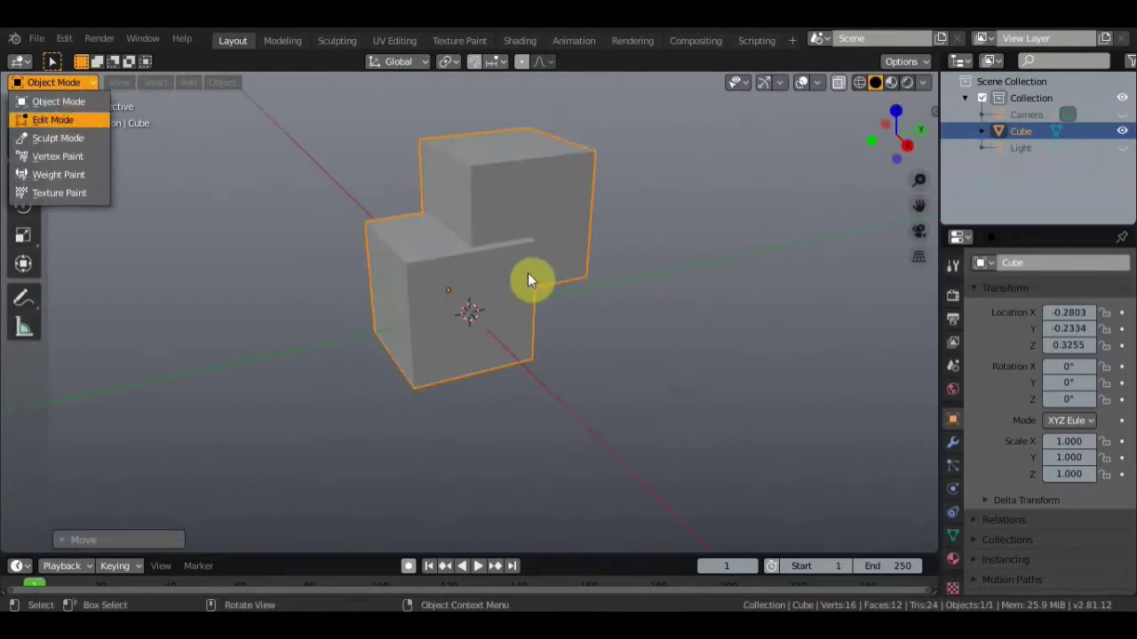
In Edit Mode with face select, separate the rear cube's top face into its own object.
key("Tab")
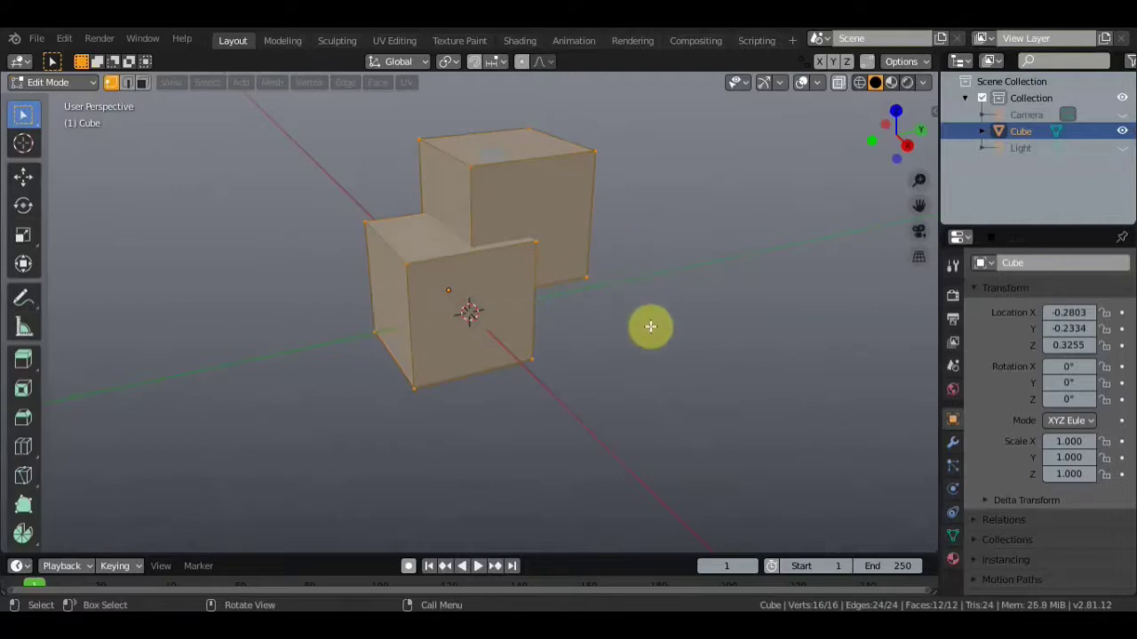
key("p")
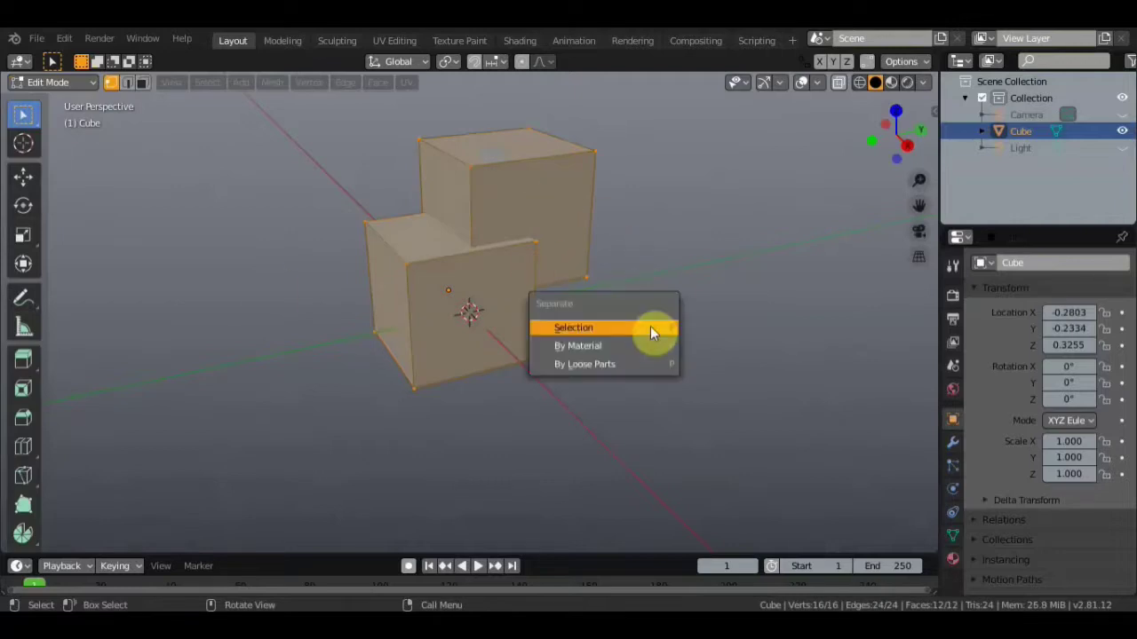
left_click(577, 328)
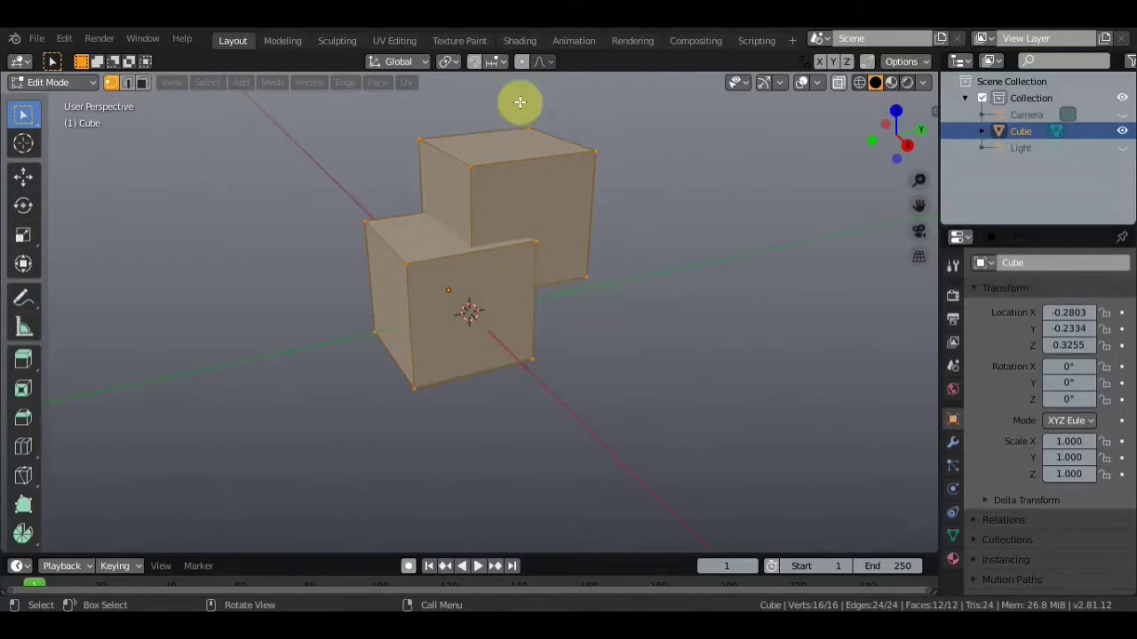
left_click(140, 82)
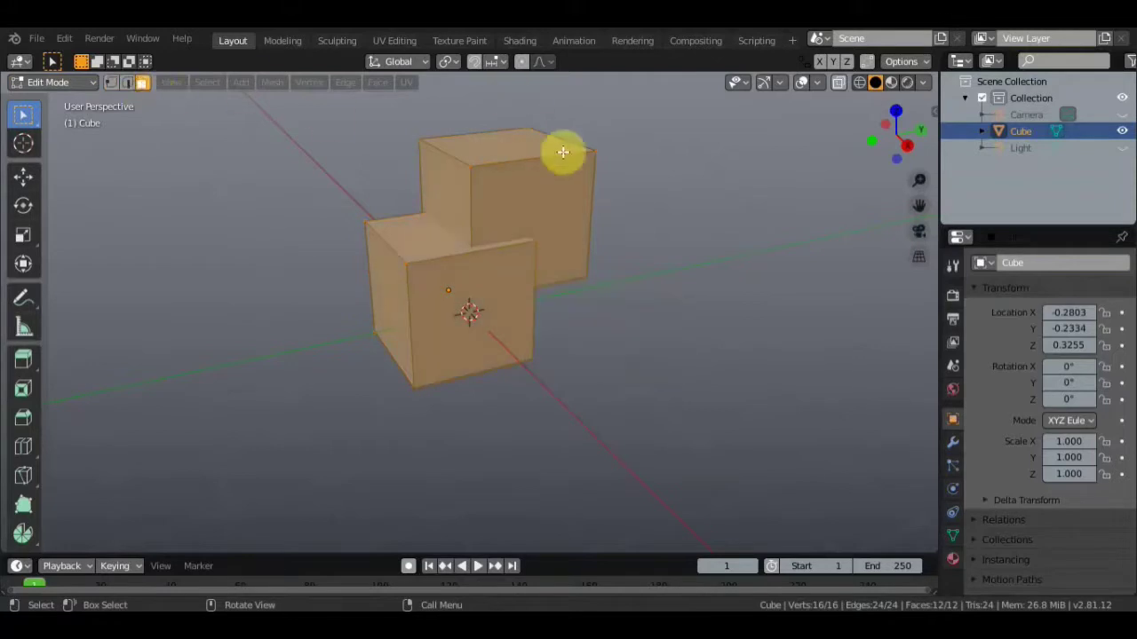
left_click(514, 153)
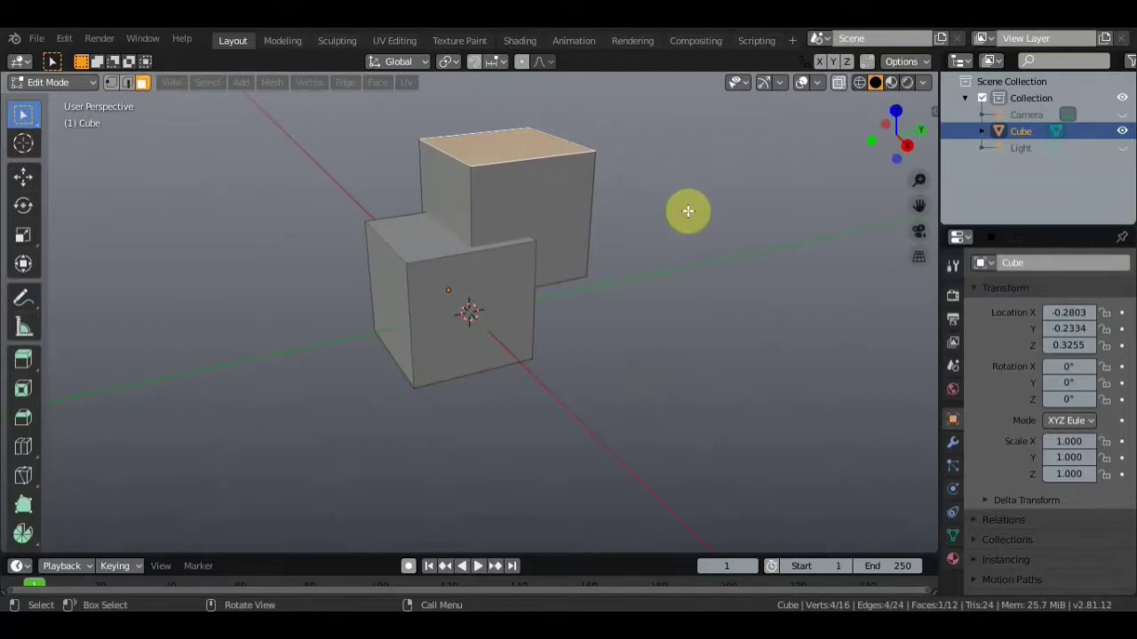
key("p")
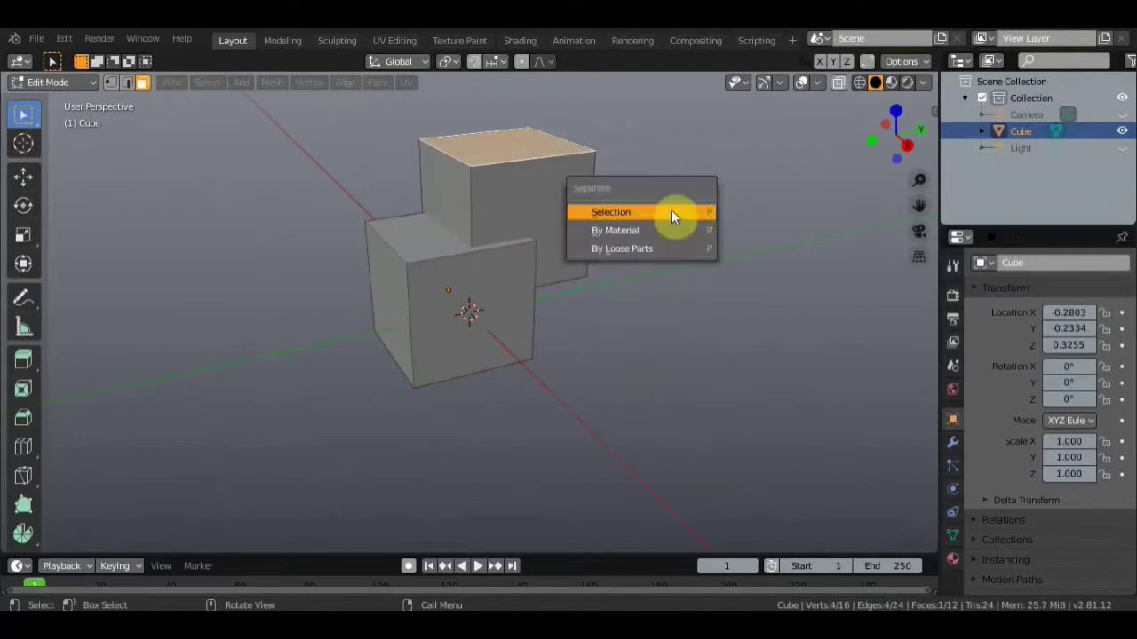
left_click(670, 213)
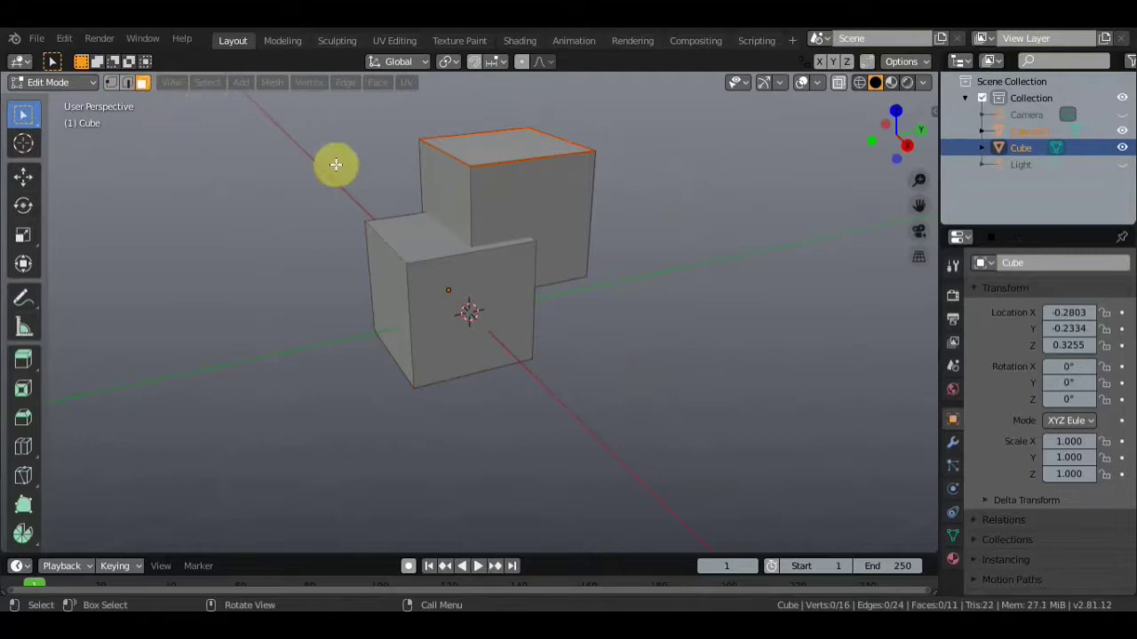
left_click(72, 81)
Back in Object Mode, move the separated top-face piece, then undo the move.
left_click(67, 105)
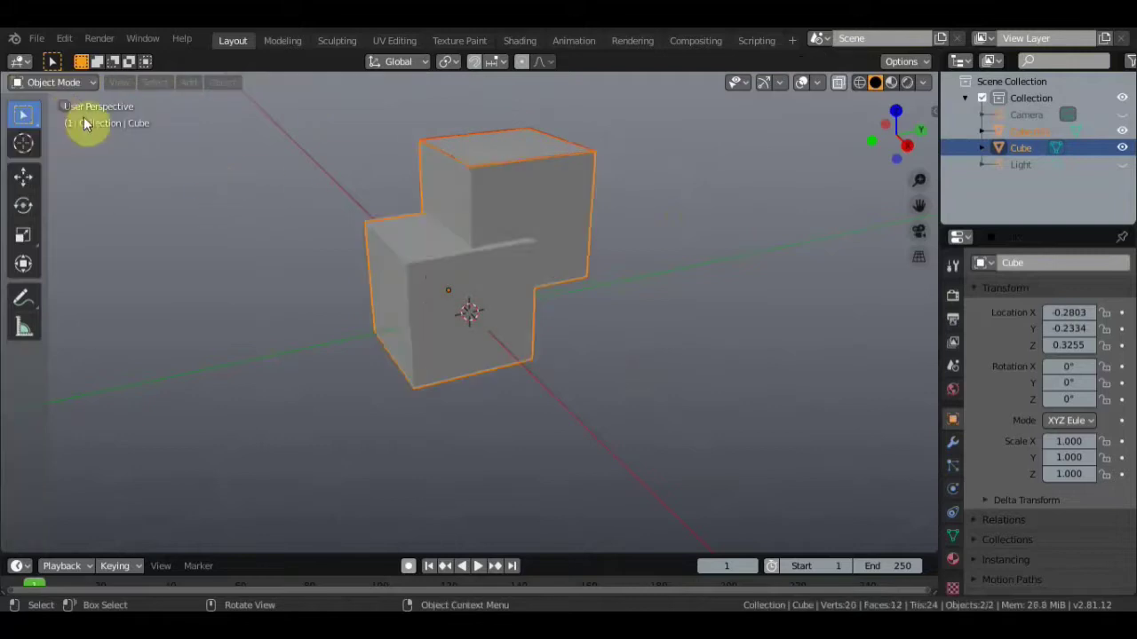
scroll(473, 220, "down", 2)
scroll(473, 220, "down", 1)
left_click(484, 226)
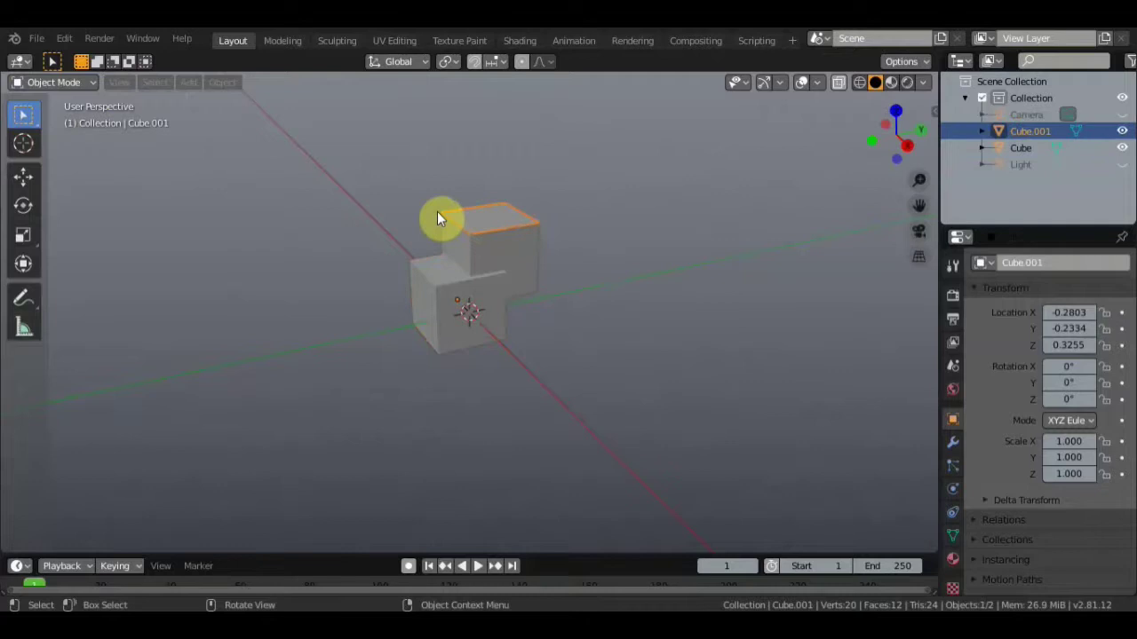
key("g")
left_click(561, 174)
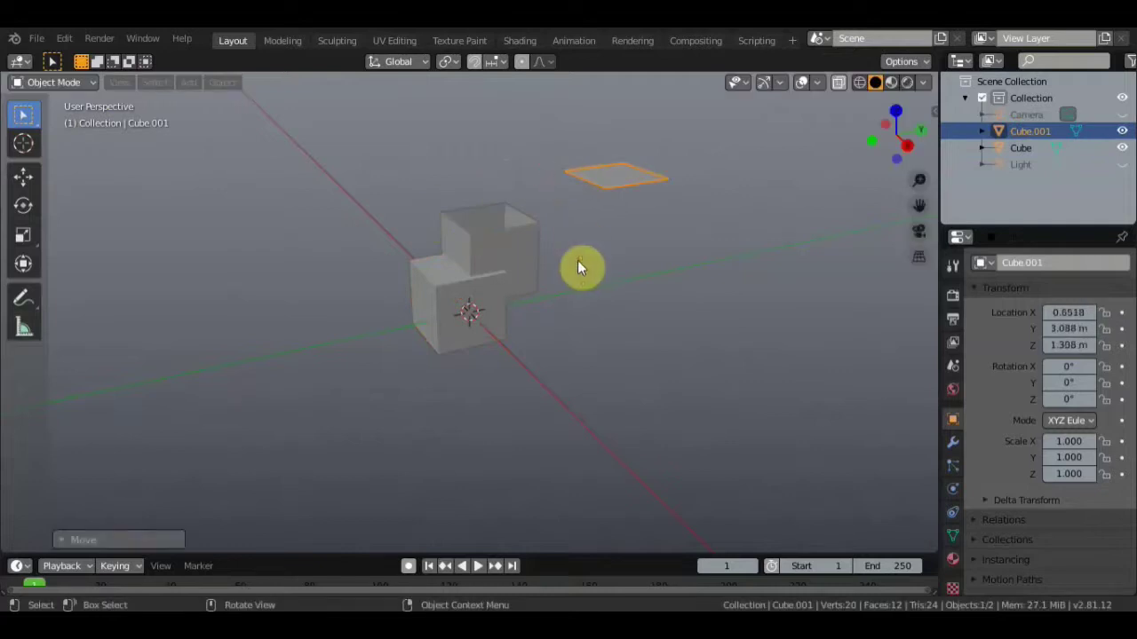
key("ctrl+z")
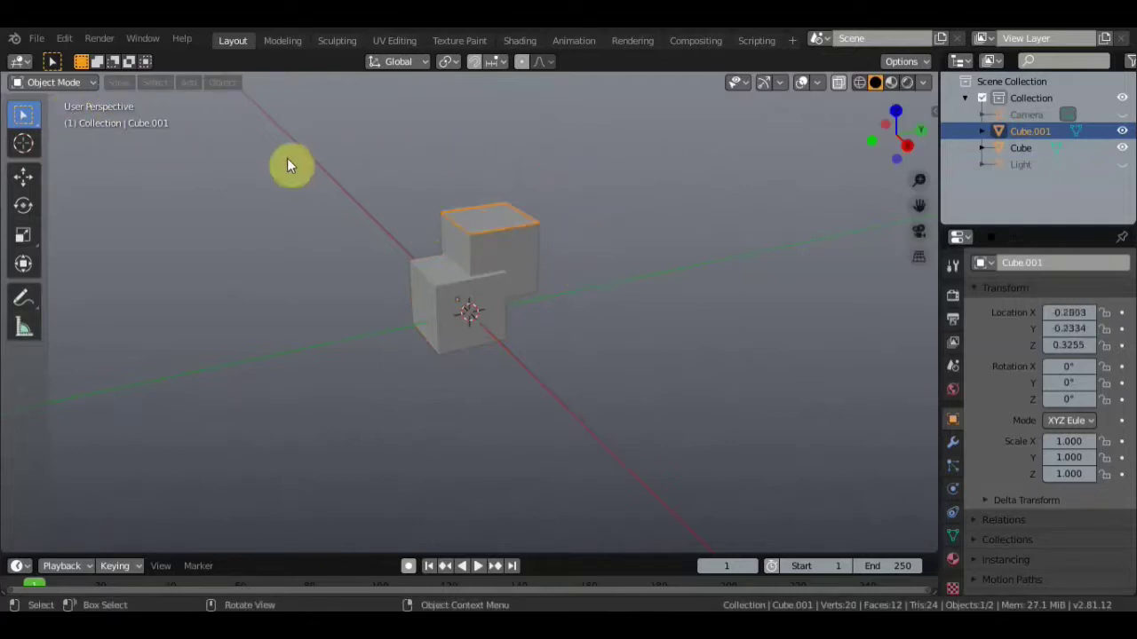
Select the top-face piece and the Cube, then join them into one object.
left_click(506, 266)
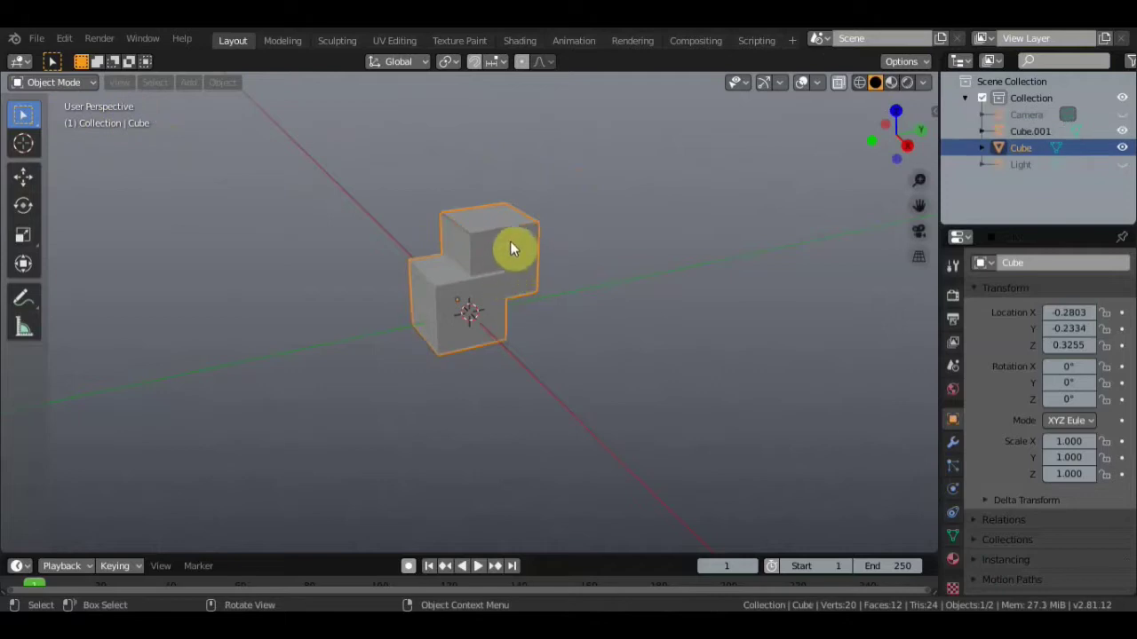
left_click(496, 222)
left_click(508, 251, "shift")
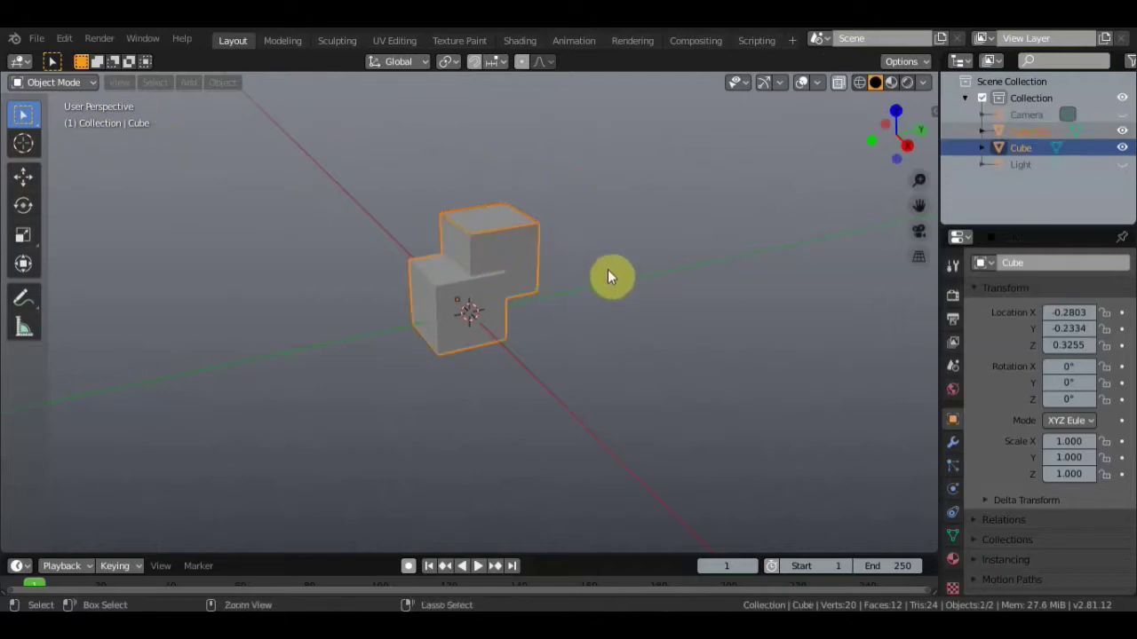
key("ctrl+j")
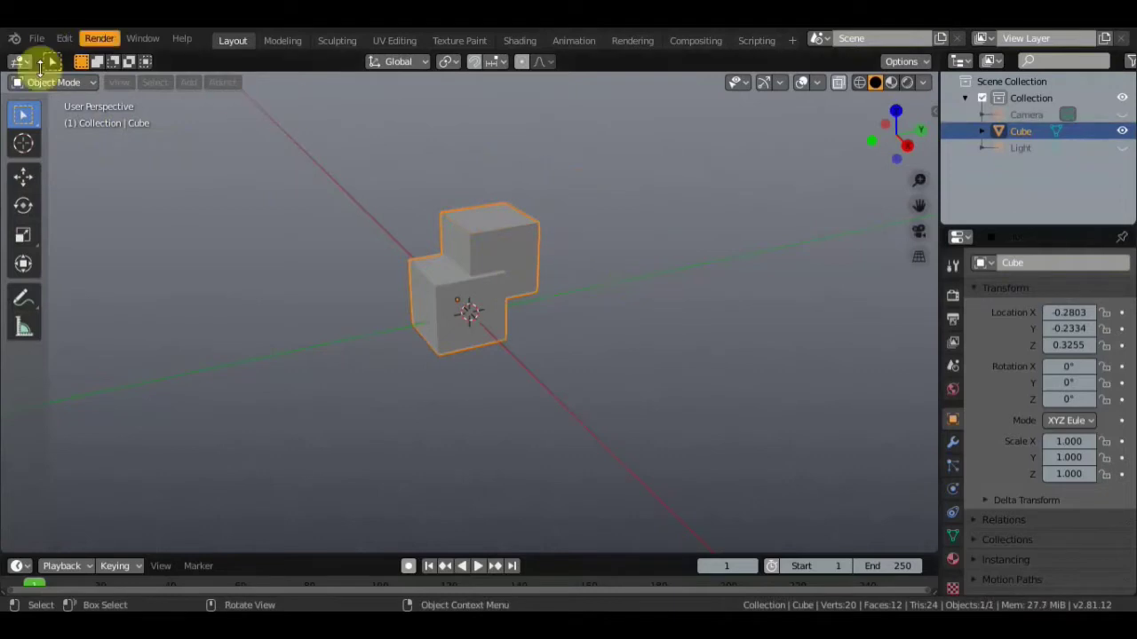
Separate the whole mesh by loose parts into Cube, Cube.001 and Cube.002, then return to Object Mode.
left_click(55, 82)
left_click(66, 120)
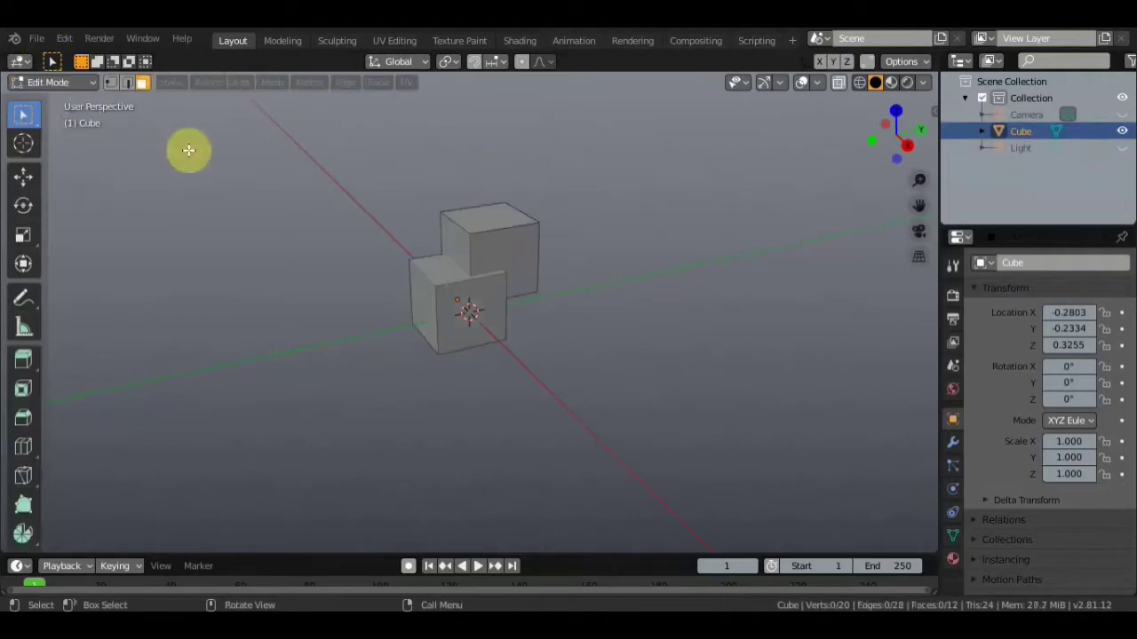
scroll(532, 218, "up", 3)
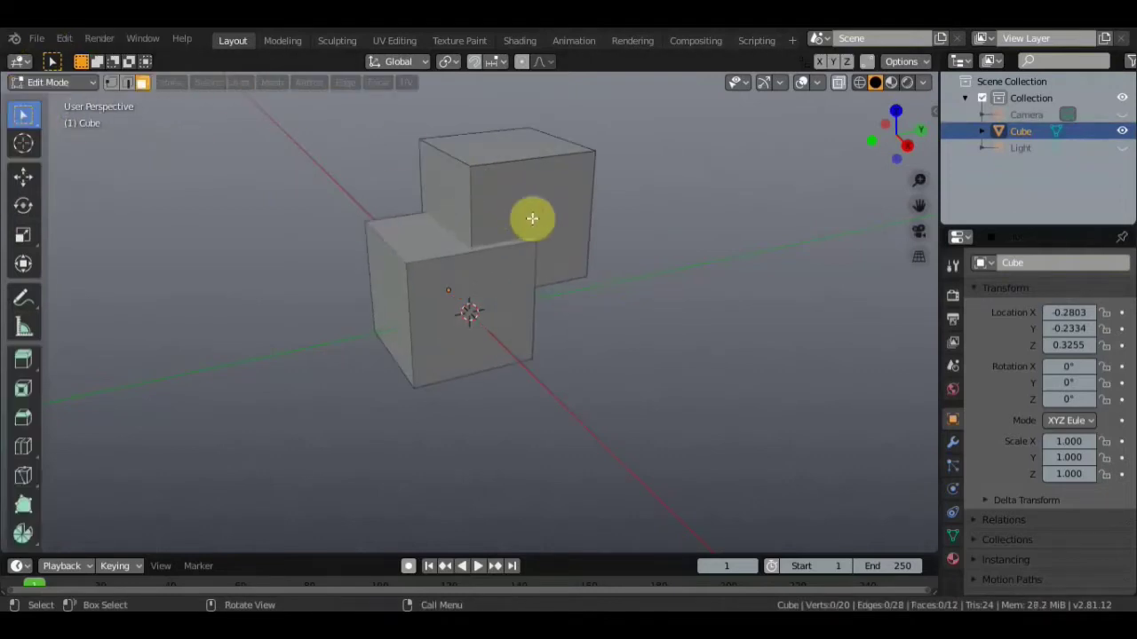
key("a")
scroll(719, 297, "down", 1)
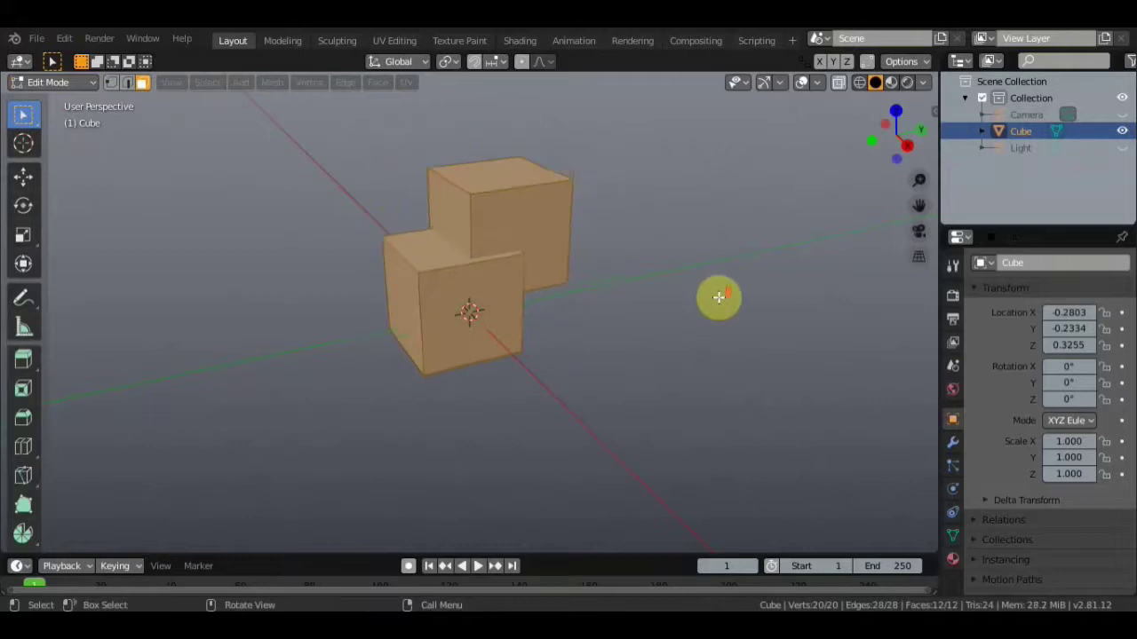
scroll(719, 297, "down", 1)
key("p")
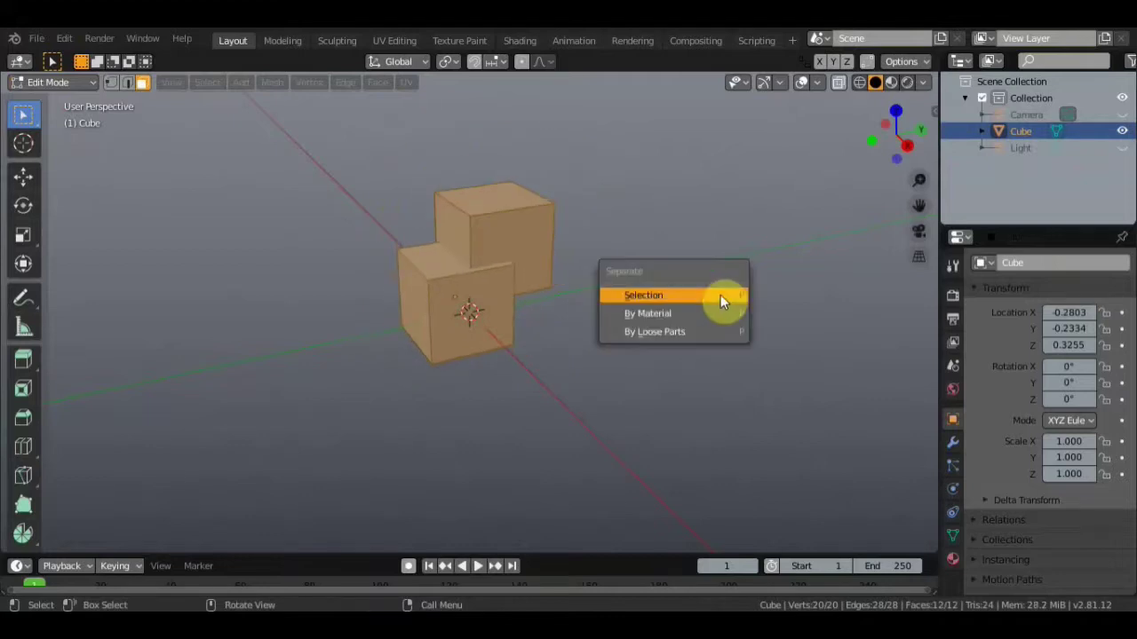
left_click(670, 332)
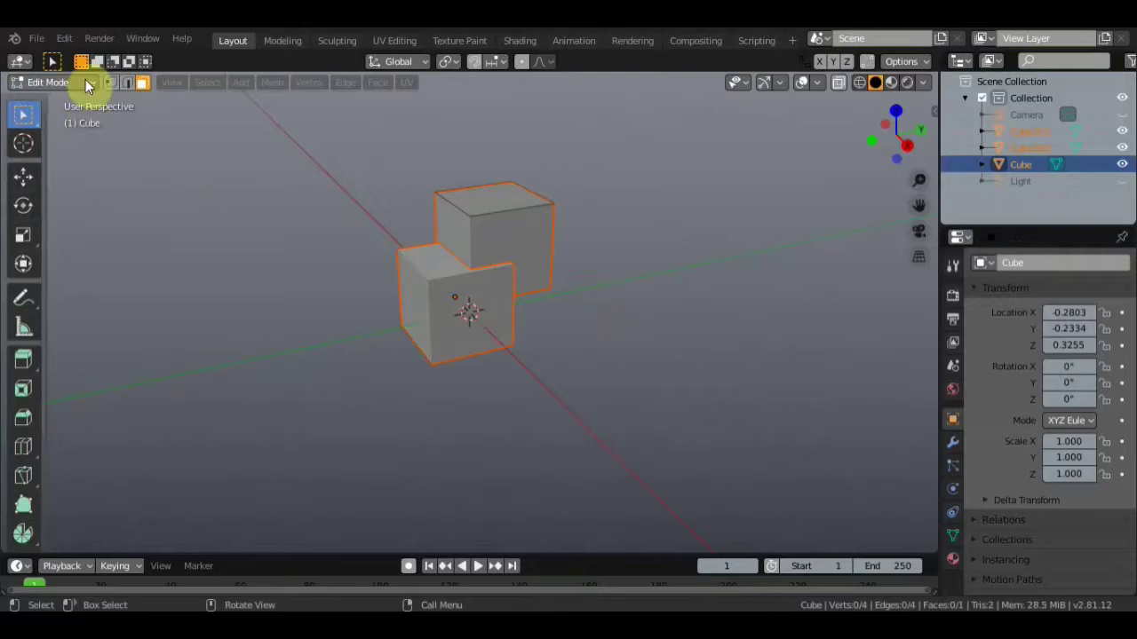
left_click(80, 82)
left_click(72, 100)
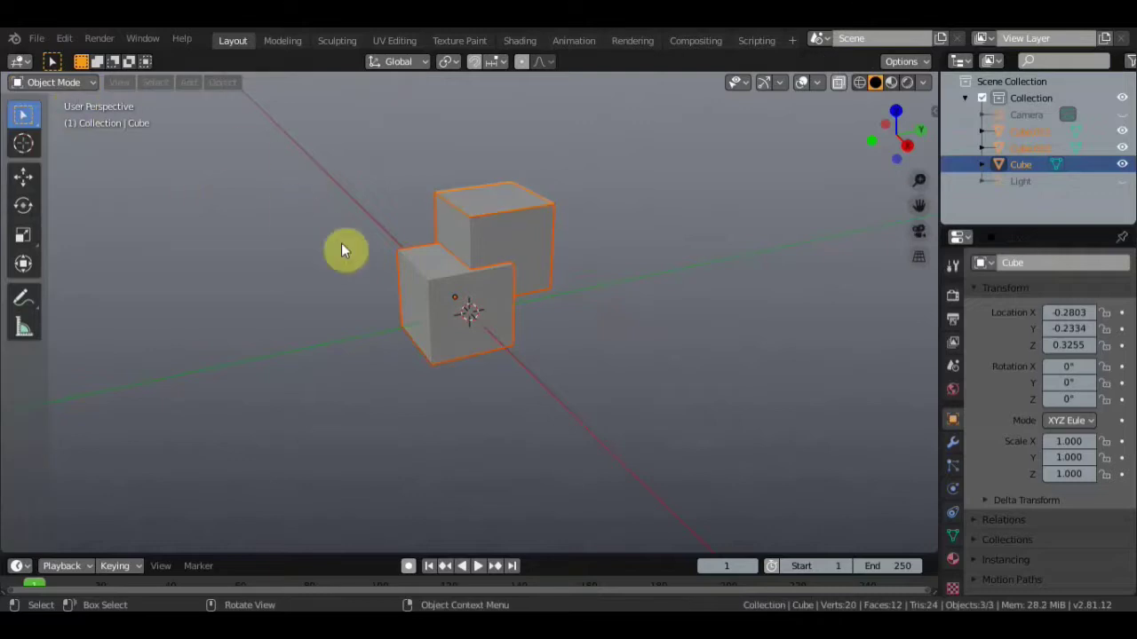
left_click(441, 299)
Move the thin plate and back cube to the right and the front cube to the upper left.
left_click(538, 251)
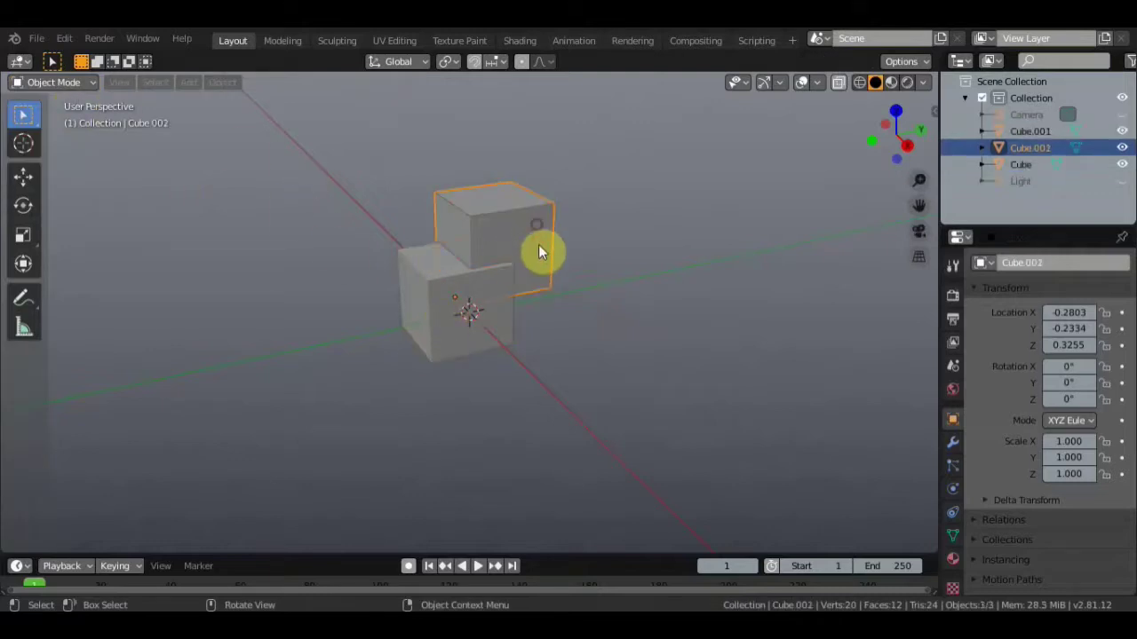
left_click(503, 194)
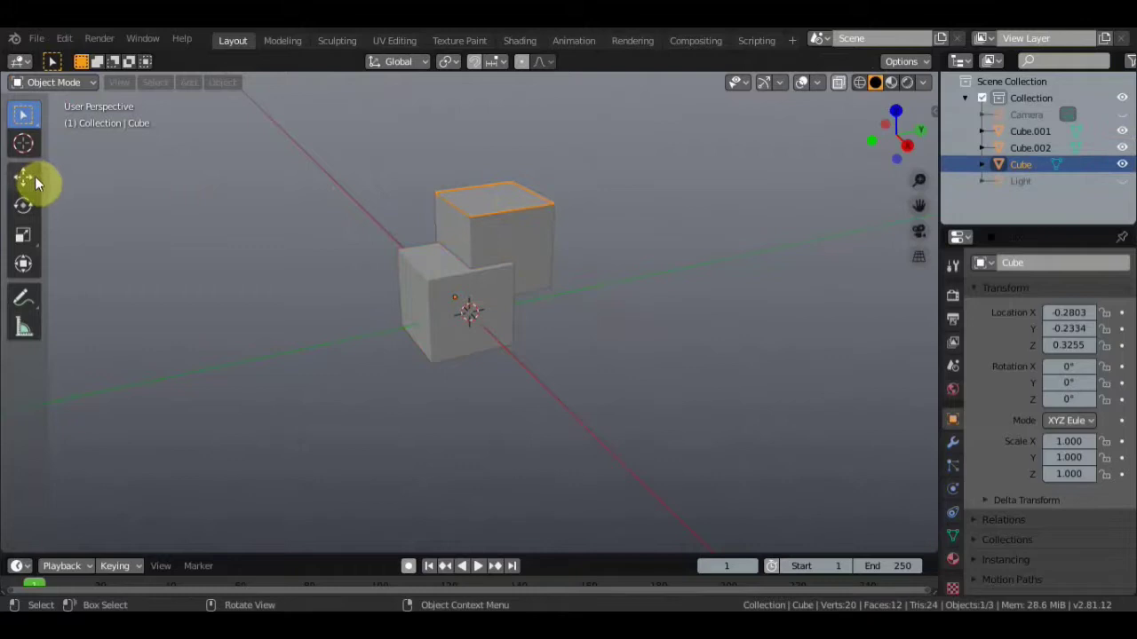
key("g")
left_click(717, 244)
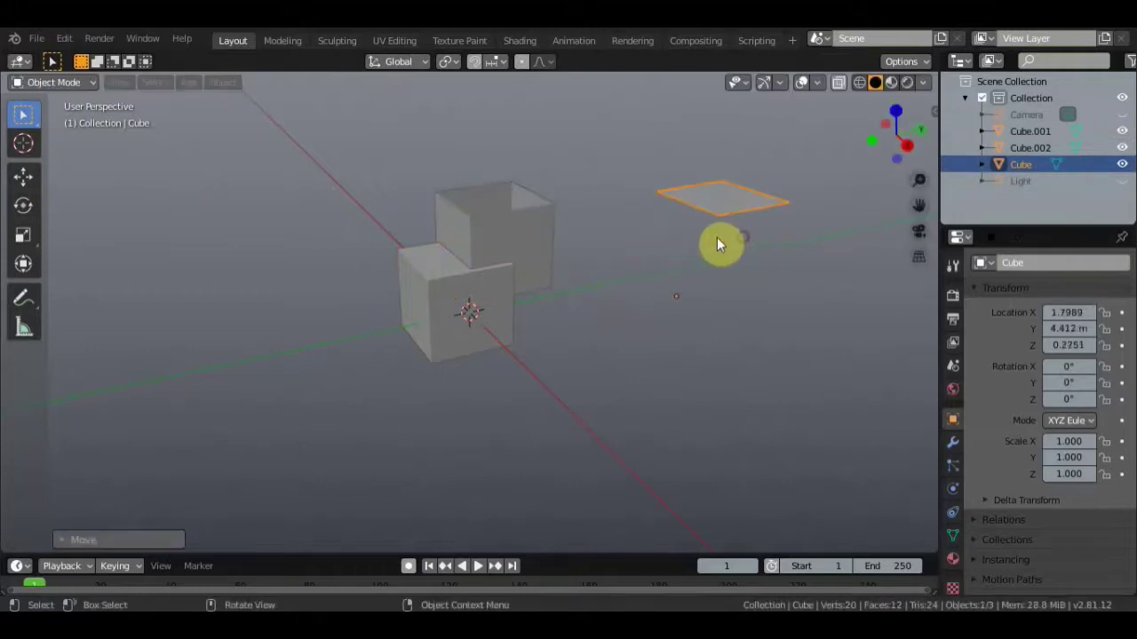
left_click(491, 244)
key("g")
left_click(768, 313)
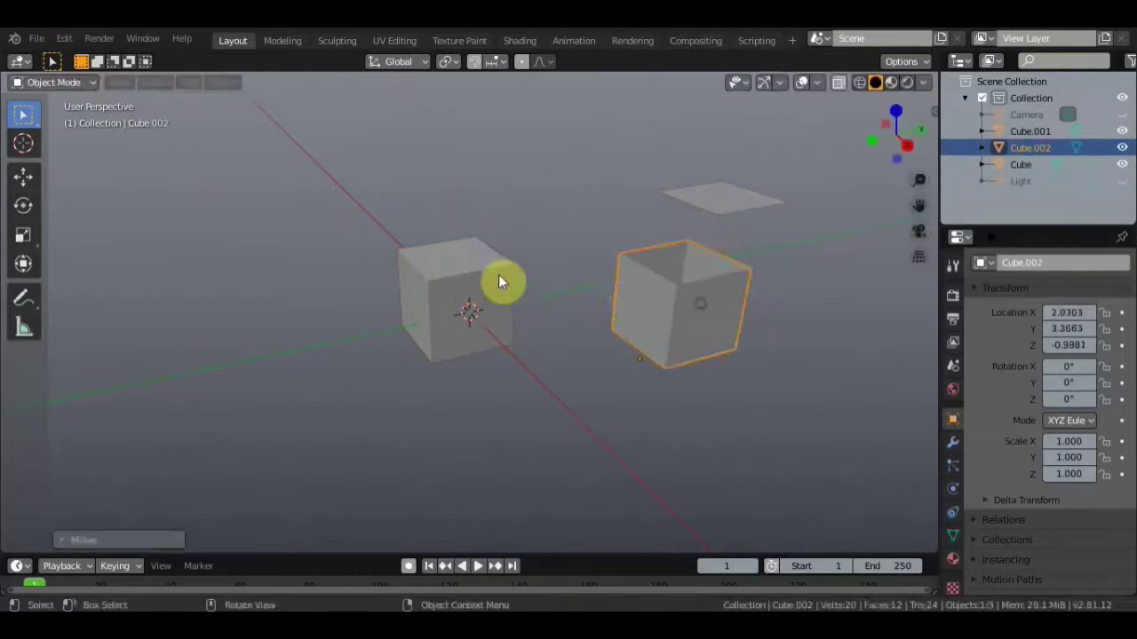
left_click(491, 279)
key("g")
left_click(325, 228)
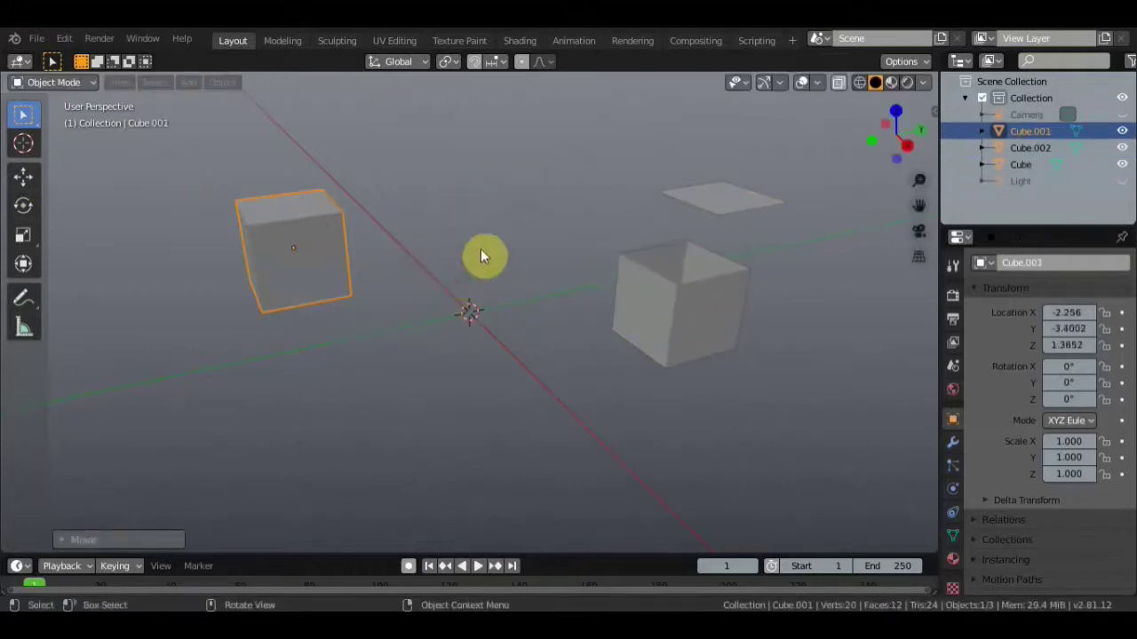
Delete all three cube objects, leaving only the camera and light.
left_click(691, 312, "shift")
left_click(733, 204, "shift")
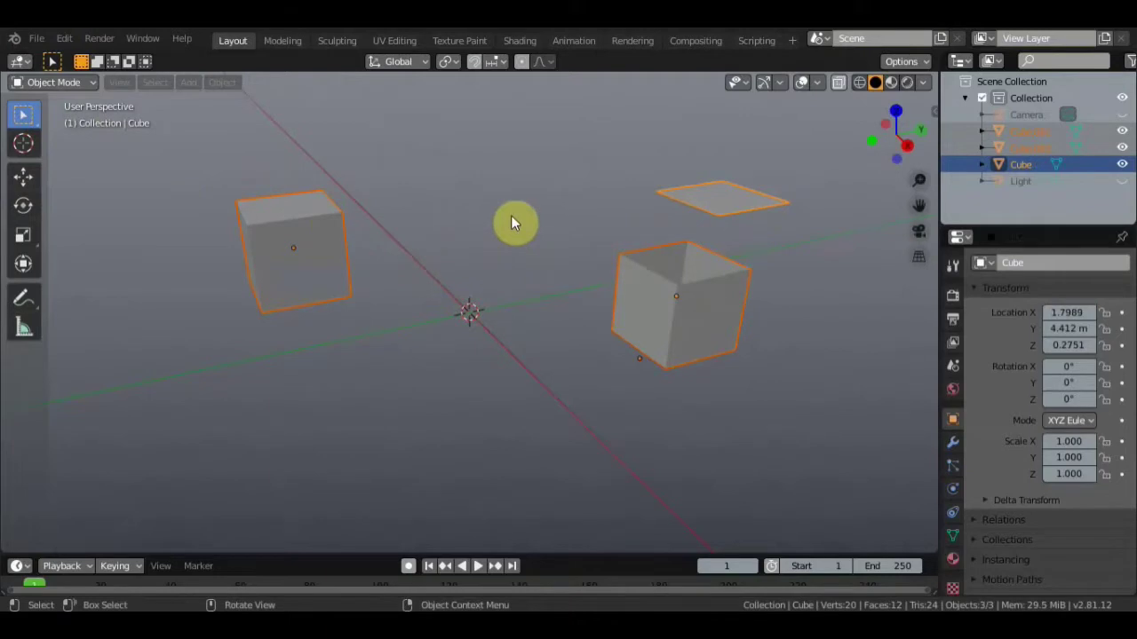
key("Delete")
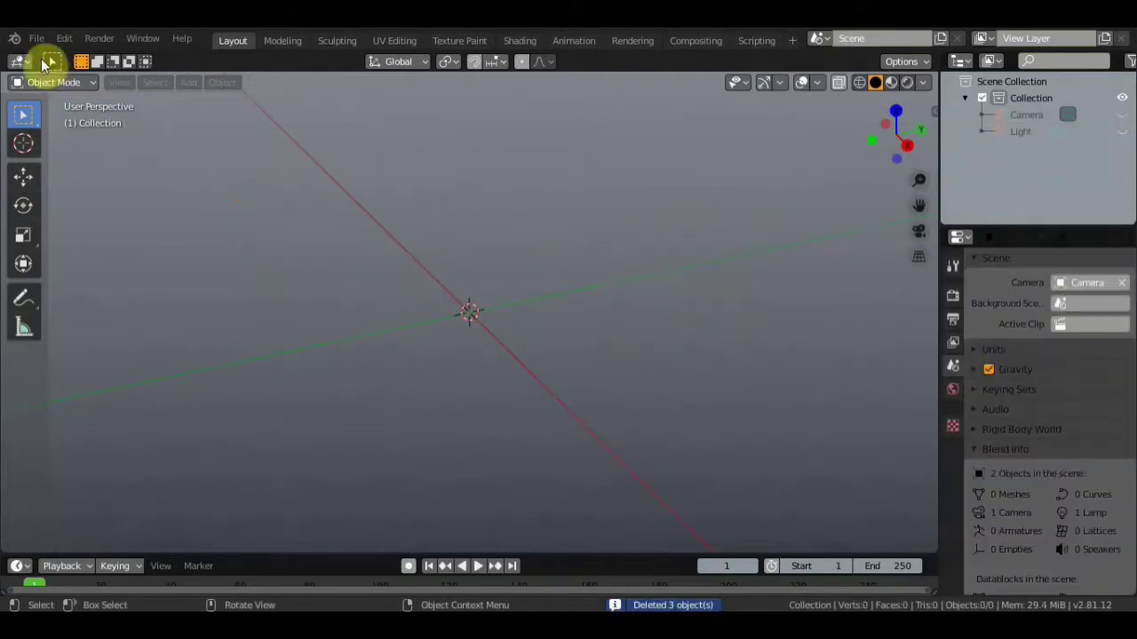
Import the Wavefront file 5454545454545.obj from the Desktop.
left_click(37, 39)
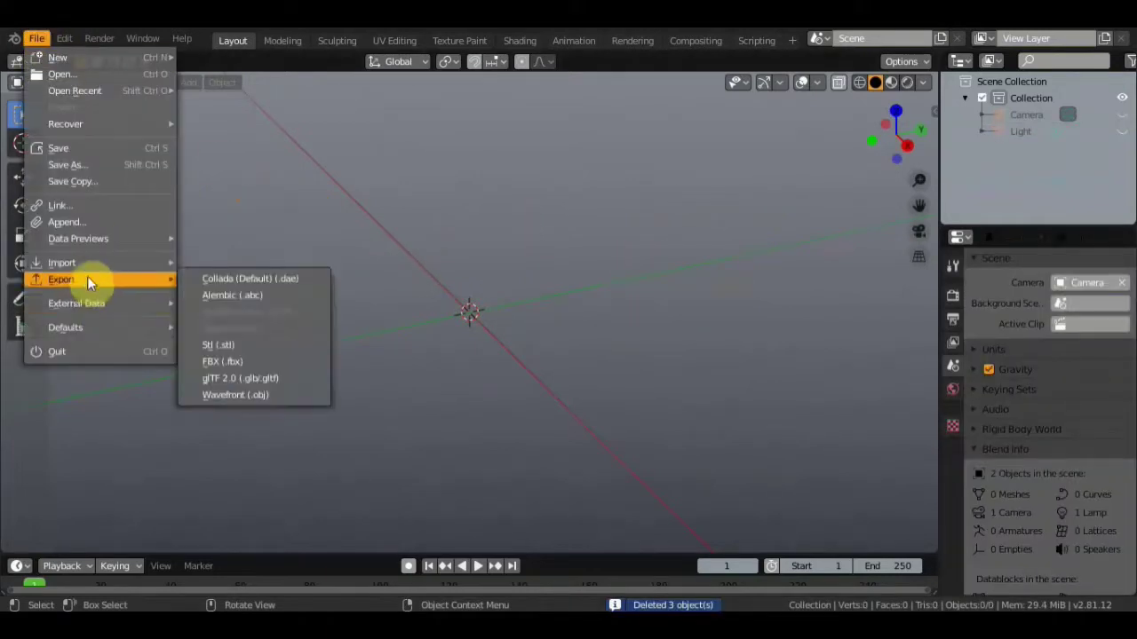
mouse_move(62, 263)
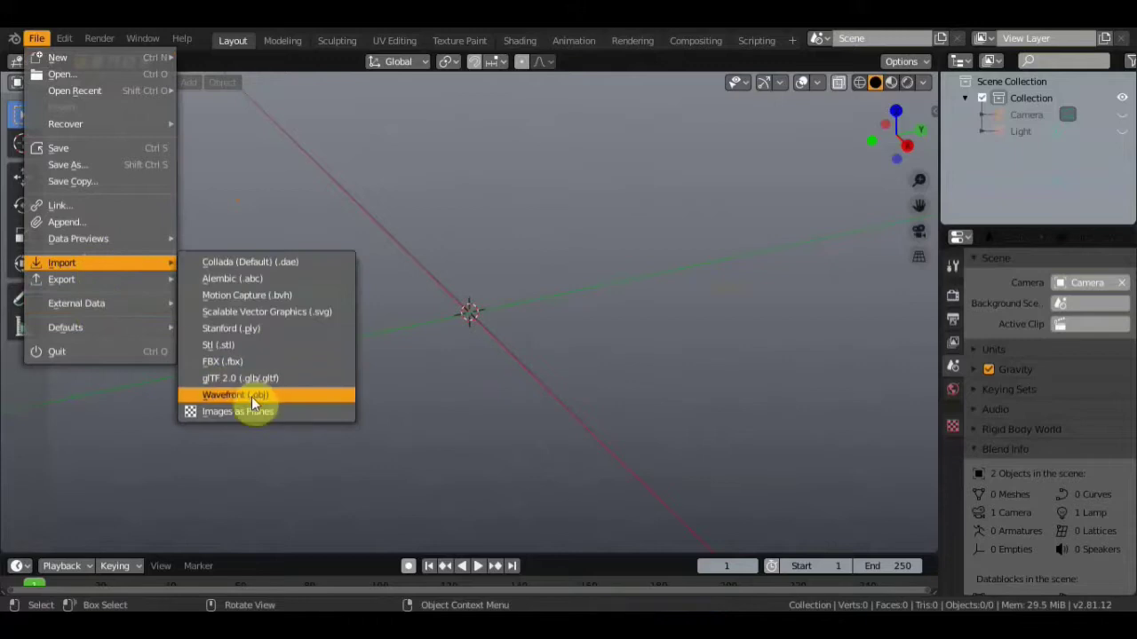
left_click(268, 394)
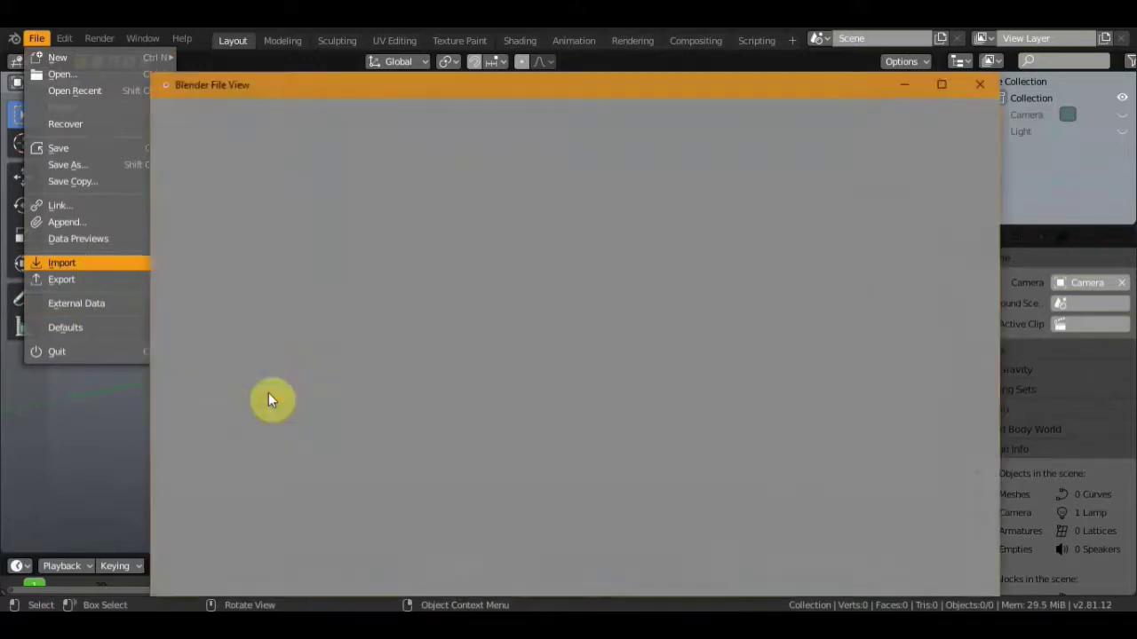
left_click(213, 290)
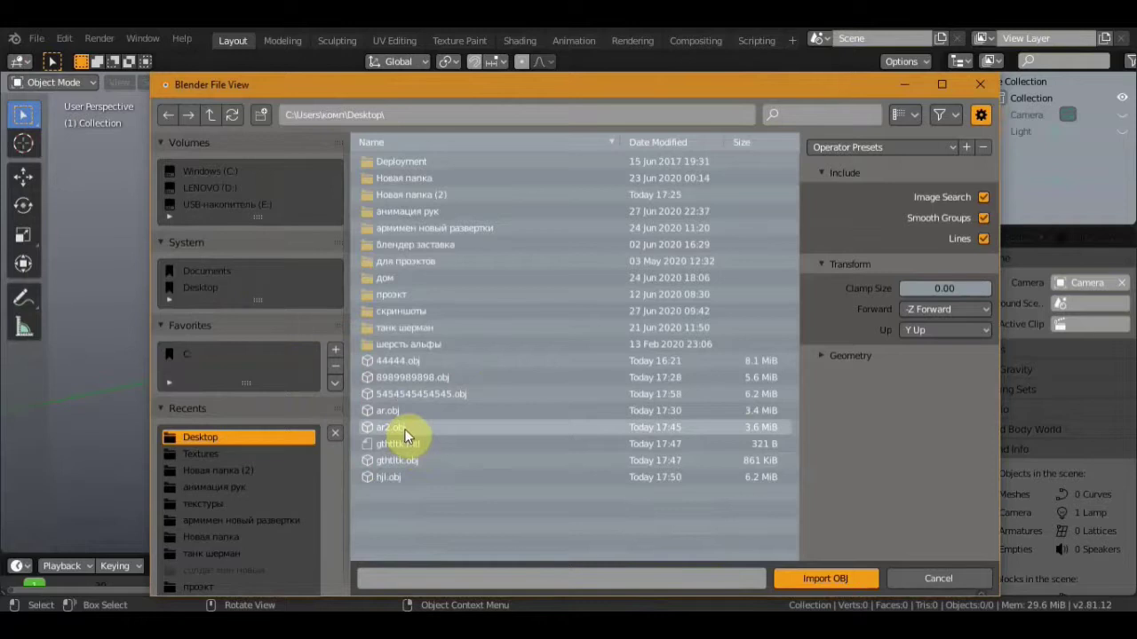
left_click(419, 380)
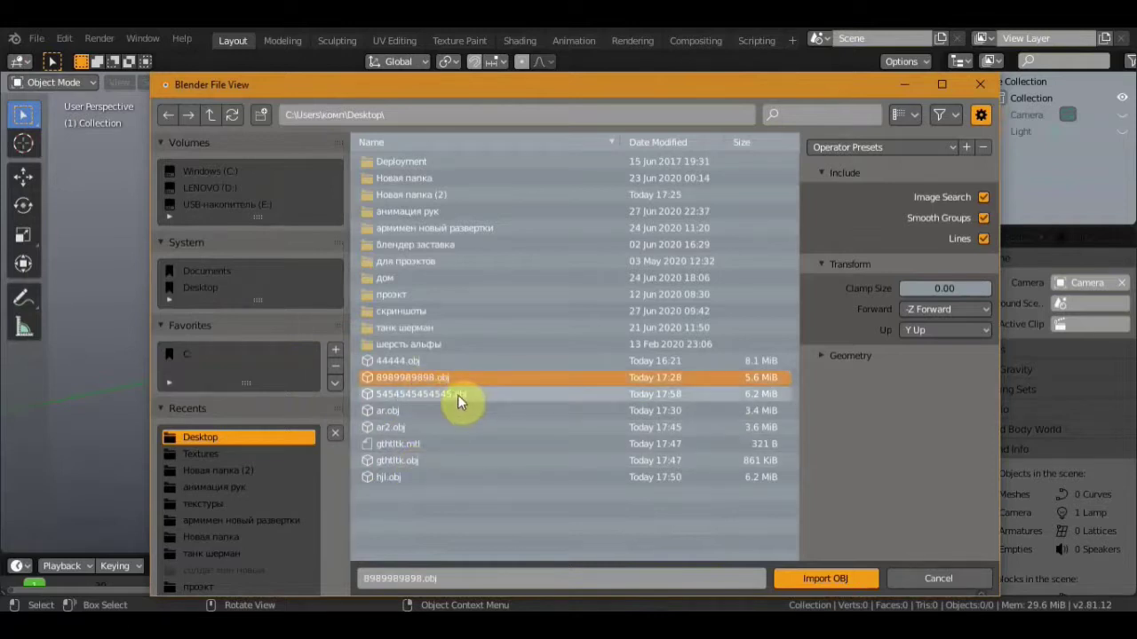
left_click(457, 394)
left_click(824, 578)
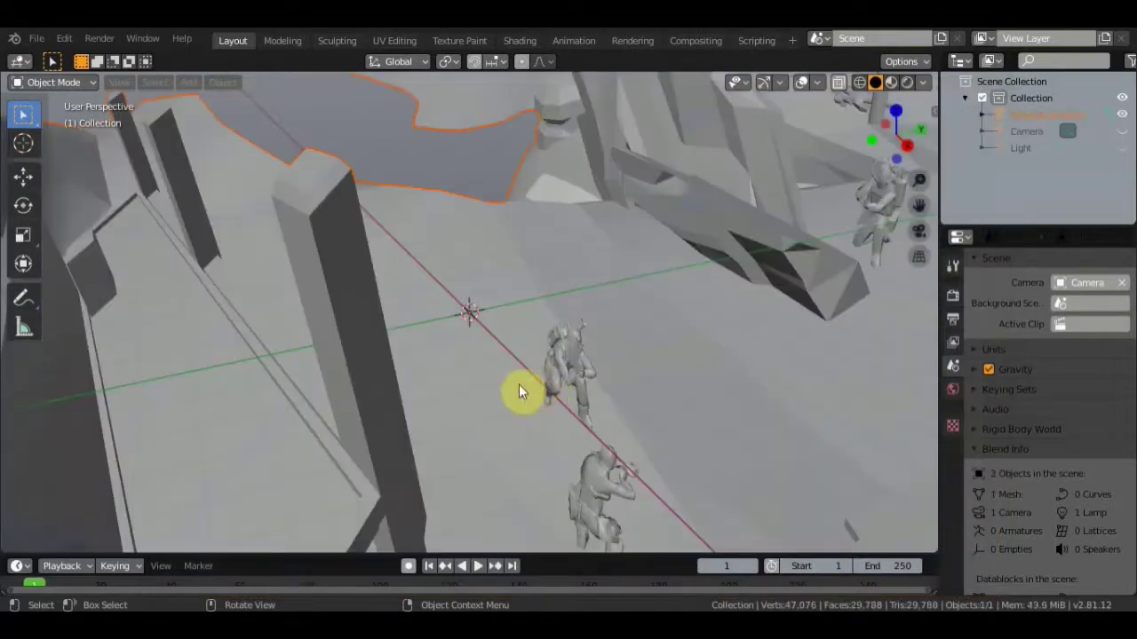
Scale the imported battle-scene mesh up to about 1.96 with the Transform tool.
mouse_move(544, 383)
middle_mouse_down()
mouse_move(527, 343)
mouse_move(537, 367)
mouse_move(508, 374)
mouse_move(608, 386)
mouse_move(589, 364)
mouse_move(598, 310)
mouse_move(607, 328)
mouse_move(471, 336)
middle_mouse_up()
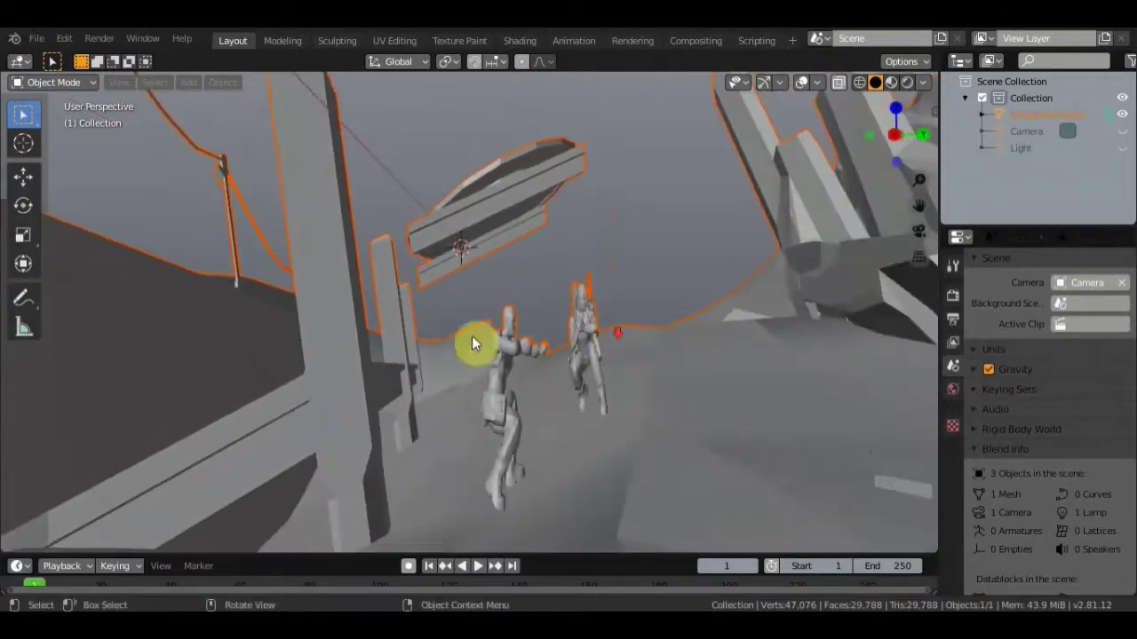
left_click(24, 264)
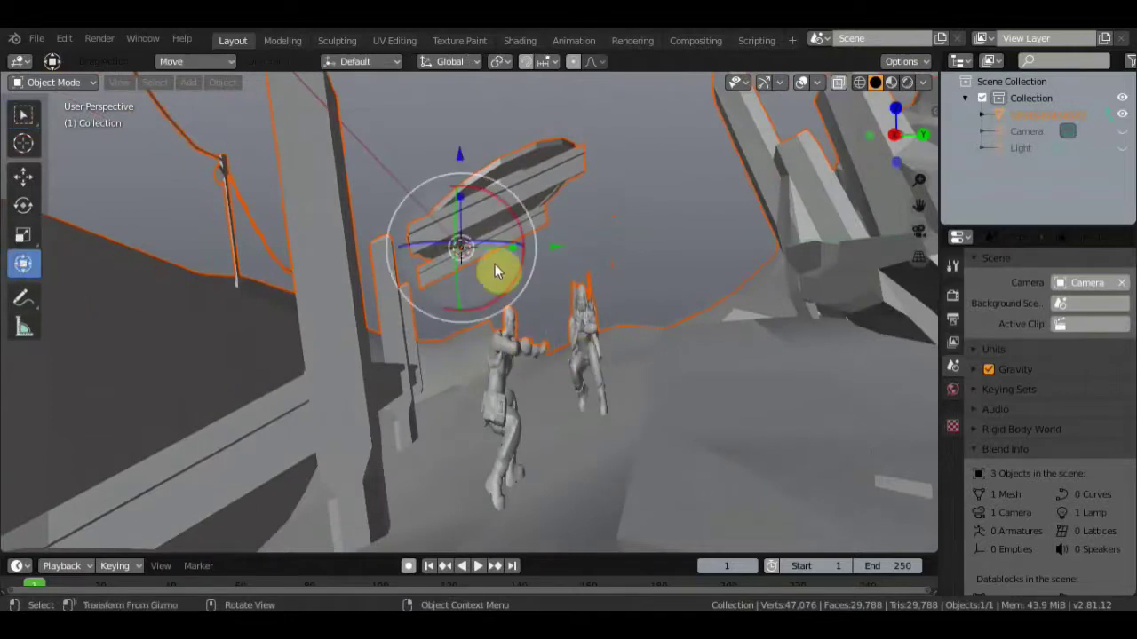
mouse_move(520, 251)
left_mouse_down()
mouse_move(561, 254)
mouse_move(600, 284)
left_mouse_up()
middle_click_drag(600, 284, 482, 302)
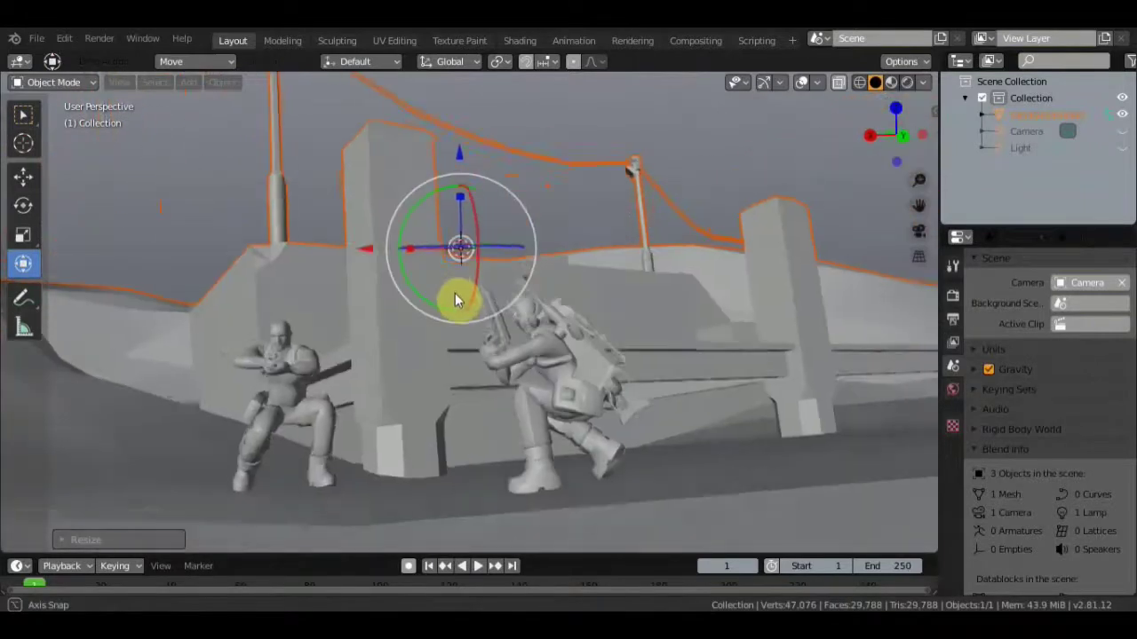
scroll(483, 302, "up", 4)
scroll(482, 302, "down", 2)
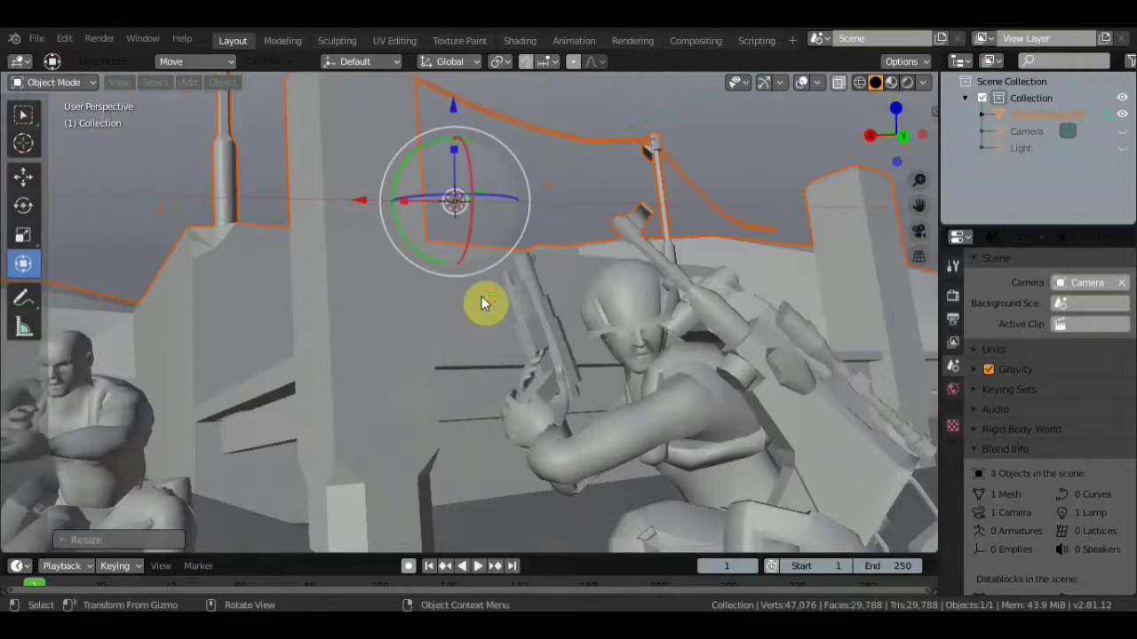
Return to Select Box and orbit the view around the soldiers.
mouse_move(498, 302)
middle_mouse_down()
mouse_move(514, 299)
mouse_move(490, 285)
middle_mouse_up()
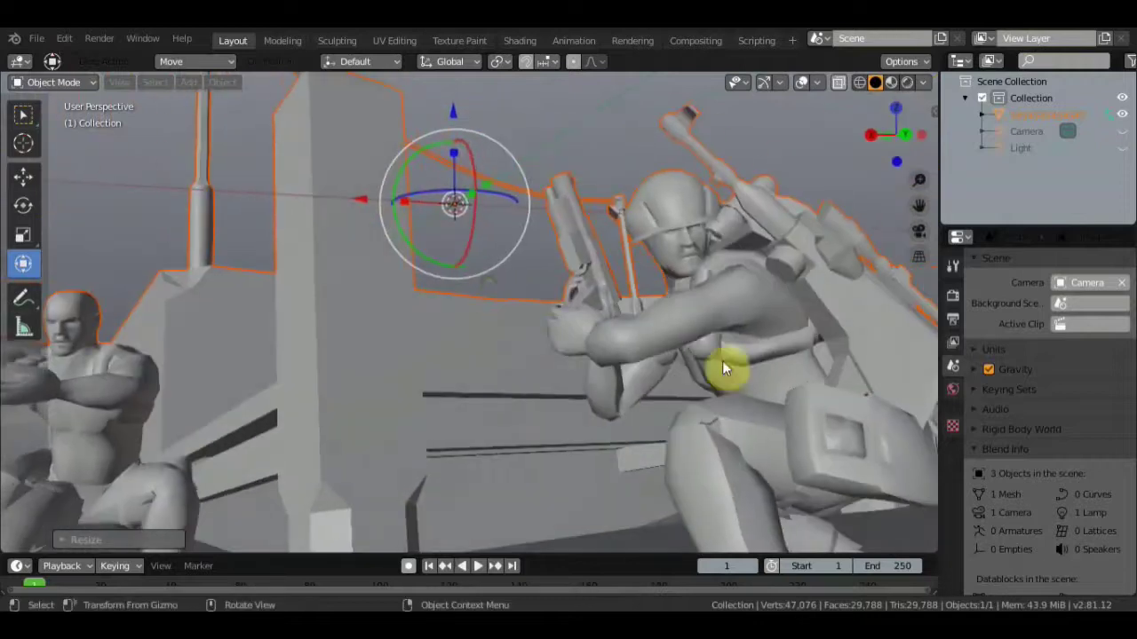
left_click(24, 113)
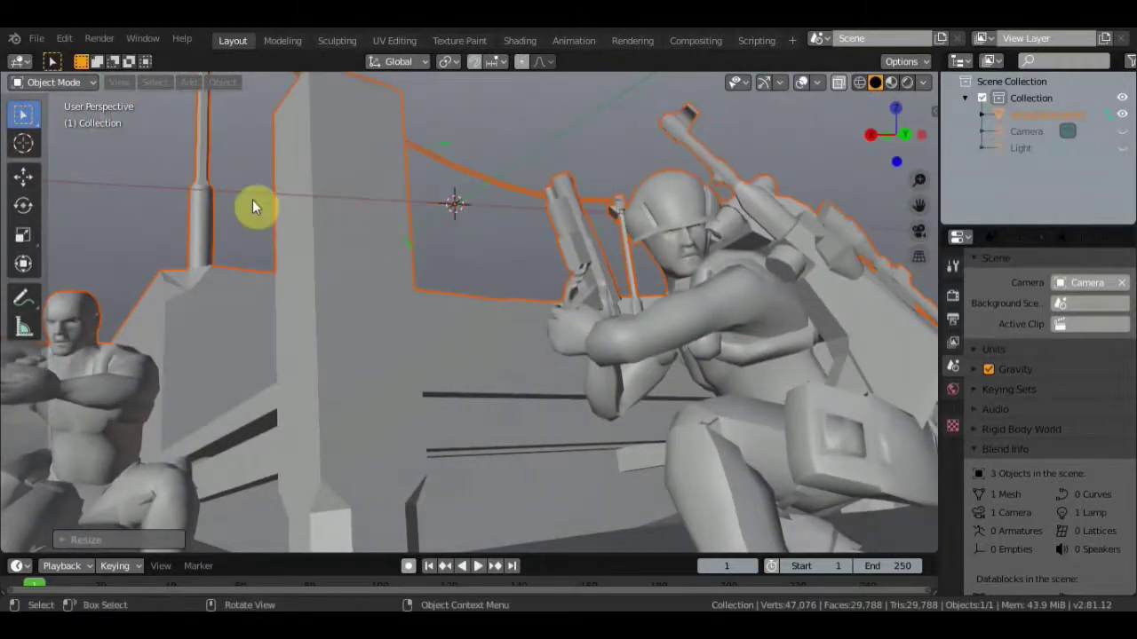
mouse_move(254, 207)
middle_mouse_down()
mouse_move(509, 265)
mouse_move(536, 297)
mouse_move(257, 329)
middle_mouse_up()
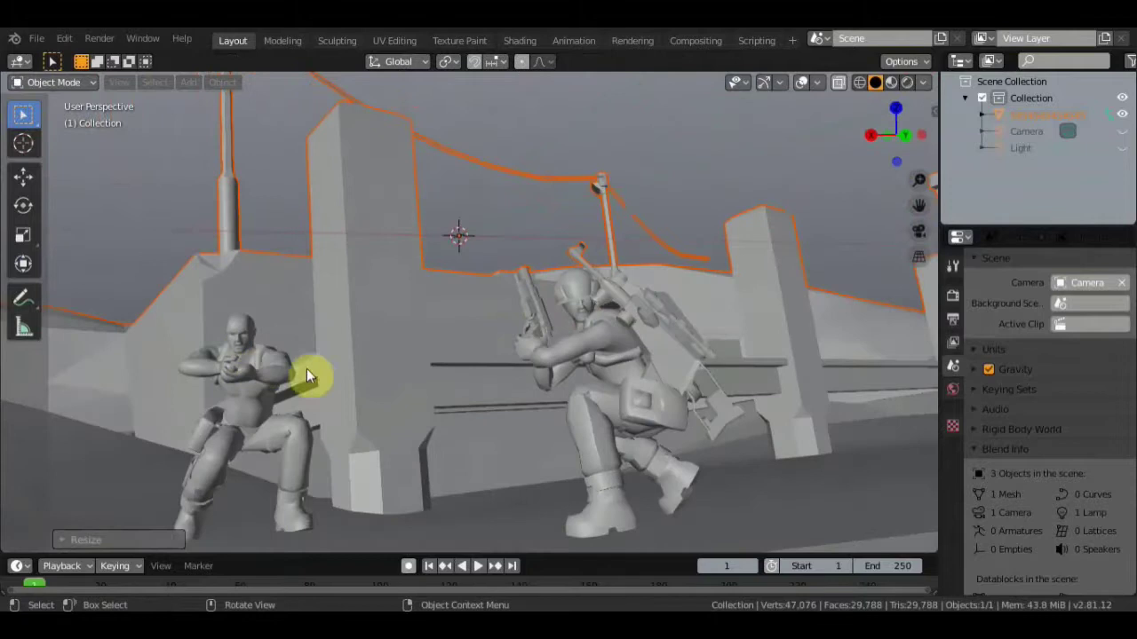
middle_click_drag(306, 373, 423, 389)
mouse_move(552, 384)
middle_mouse_down()
mouse_move(589, 386)
mouse_move(419, 424)
mouse_move(583, 307)
mouse_move(612, 328)
mouse_move(280, 477)
mouse_move(502, 462)
mouse_move(743, 301)
mouse_move(735, 317)
middle_mouse_up()
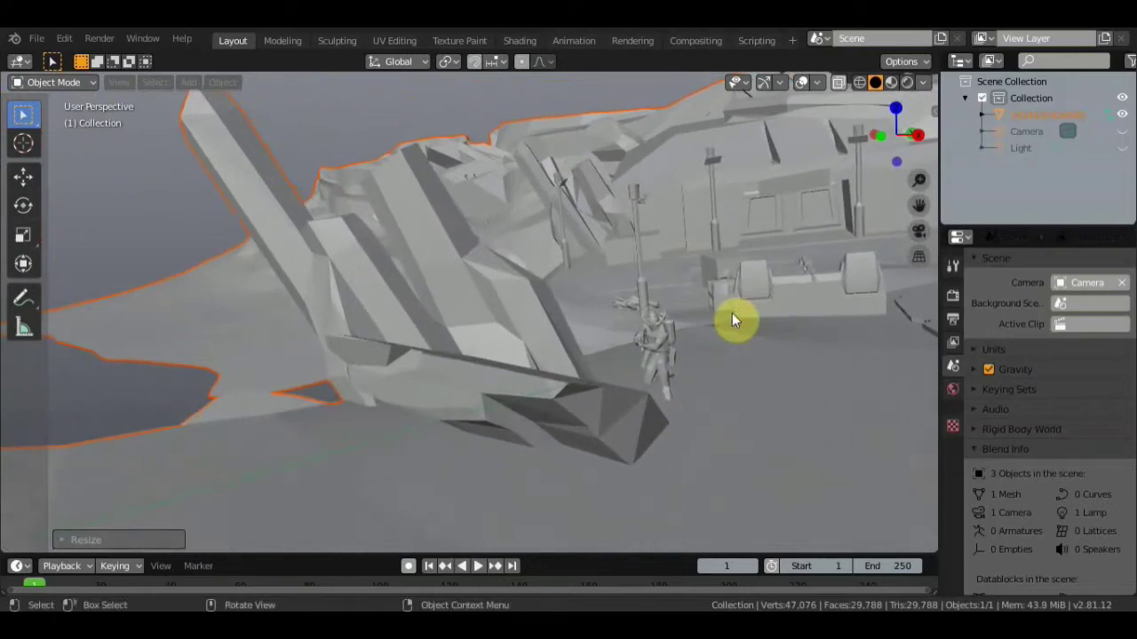
Set the viewport Focal Length to 248 mm and Clip End to 1006 m in the sidebar's View tab.
key("n")
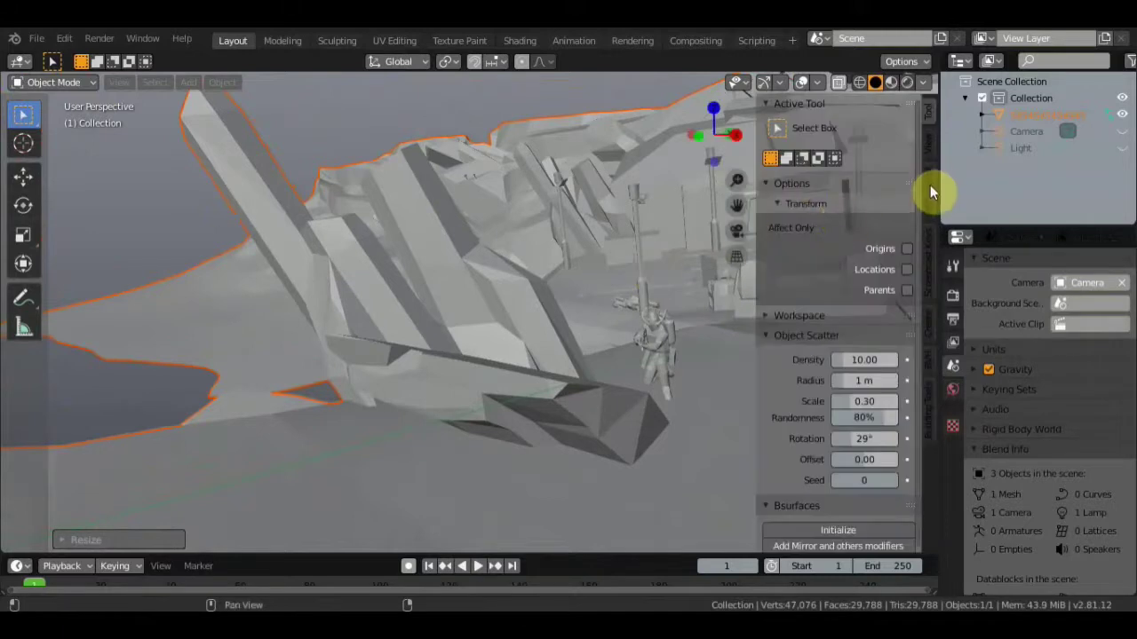
left_click(927, 145)
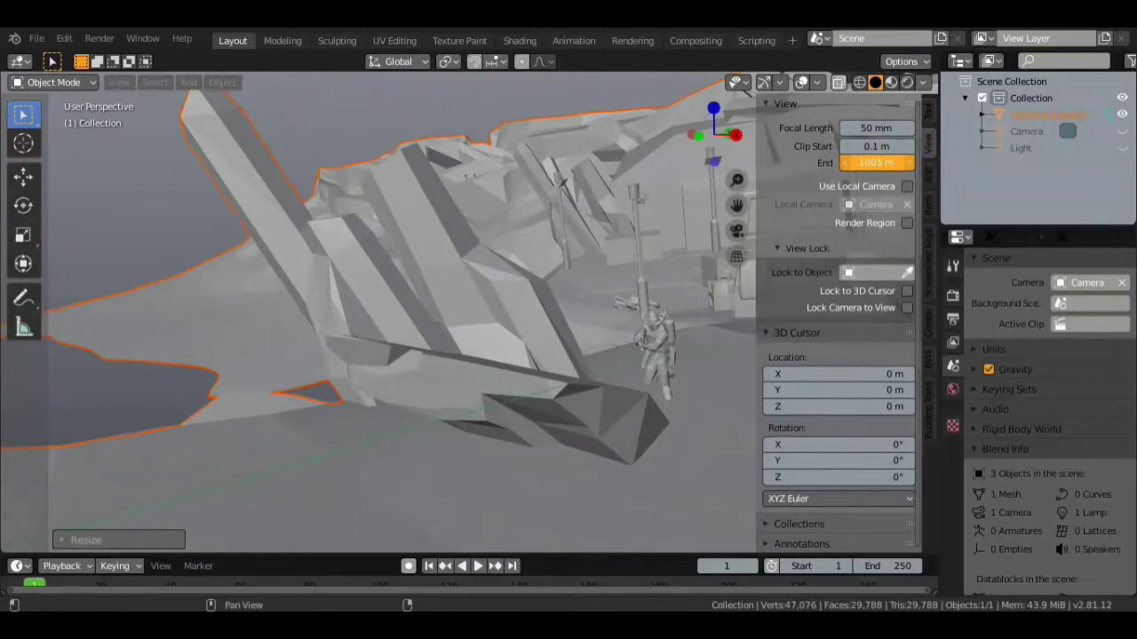
left_click_drag(875, 163, 909, 128)
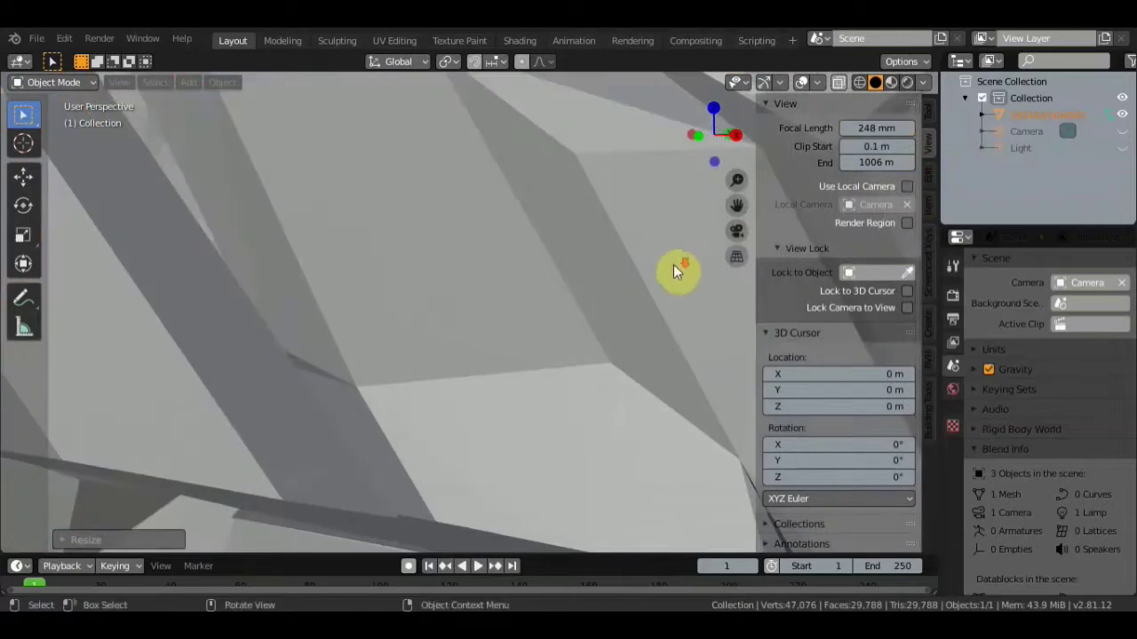
mouse_move(637, 290)
middle_mouse_down()
mouse_move(586, 337)
mouse_move(596, 346)
middle_mouse_up()
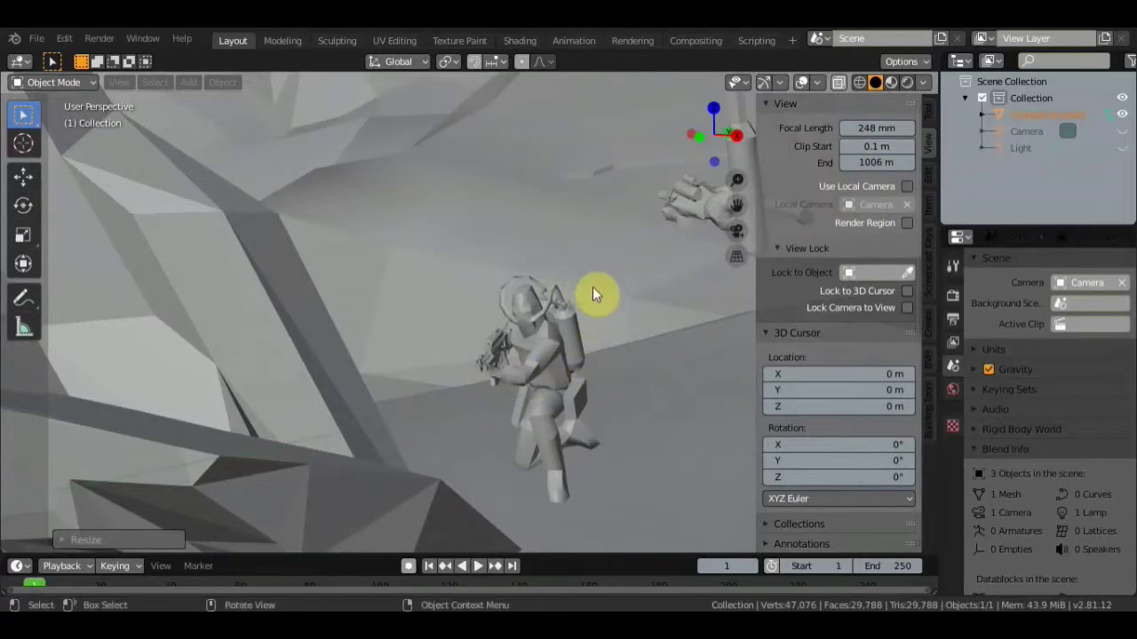
key("n")
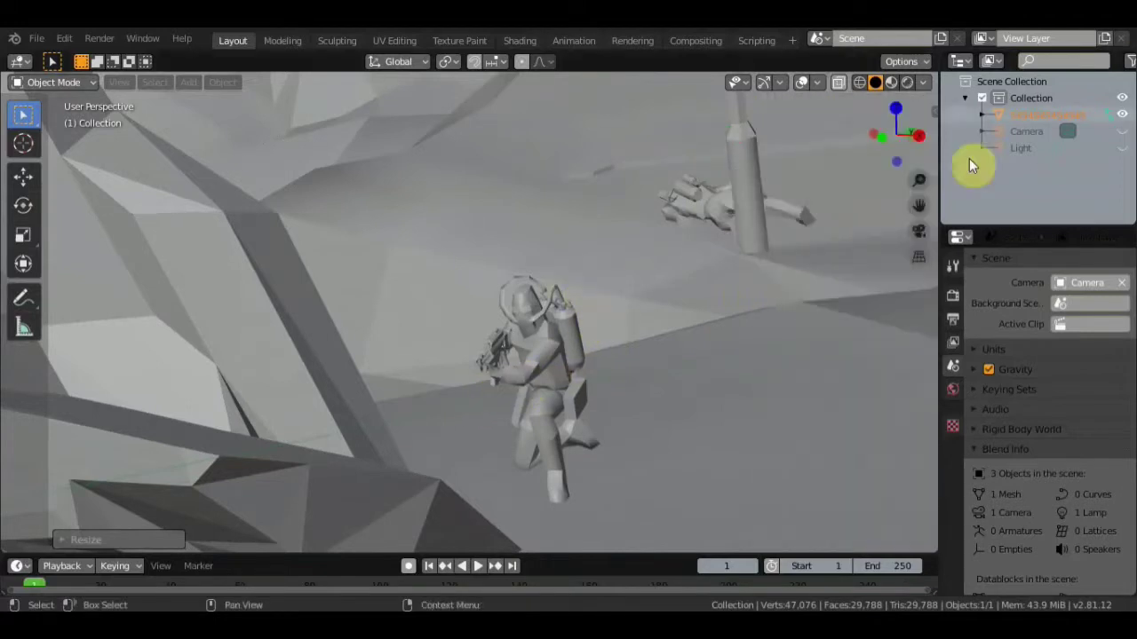
Select the imported battle-scene mesh and switch it into Edit Mode.
left_click(60, 81)
left_click(442, 296)
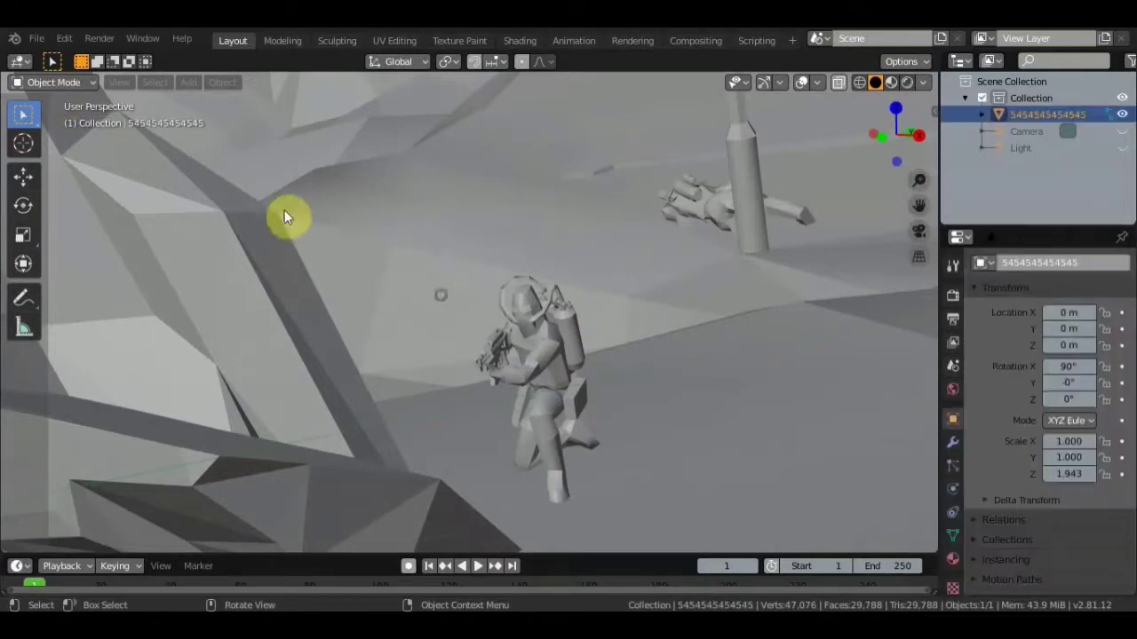
left_click(56, 84)
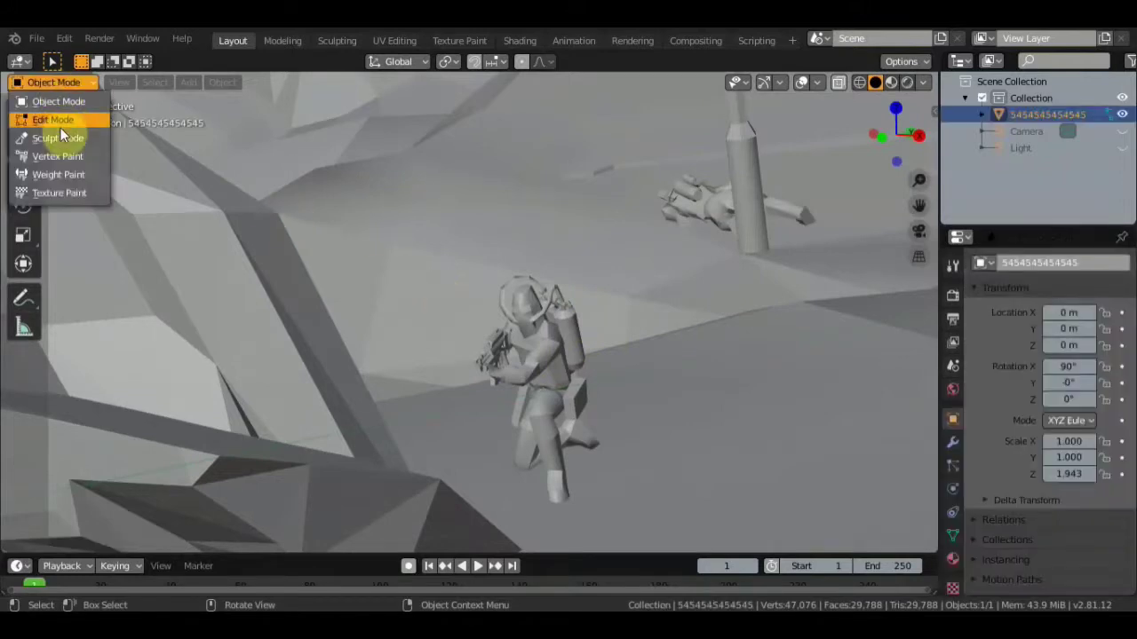
left_click(61, 120)
Orbit and zoom in on the mesh wireframe around the mast.
mouse_move(338, 264)
middle_mouse_down()
mouse_move(698, 332)
mouse_move(655, 342)
middle_mouse_up()
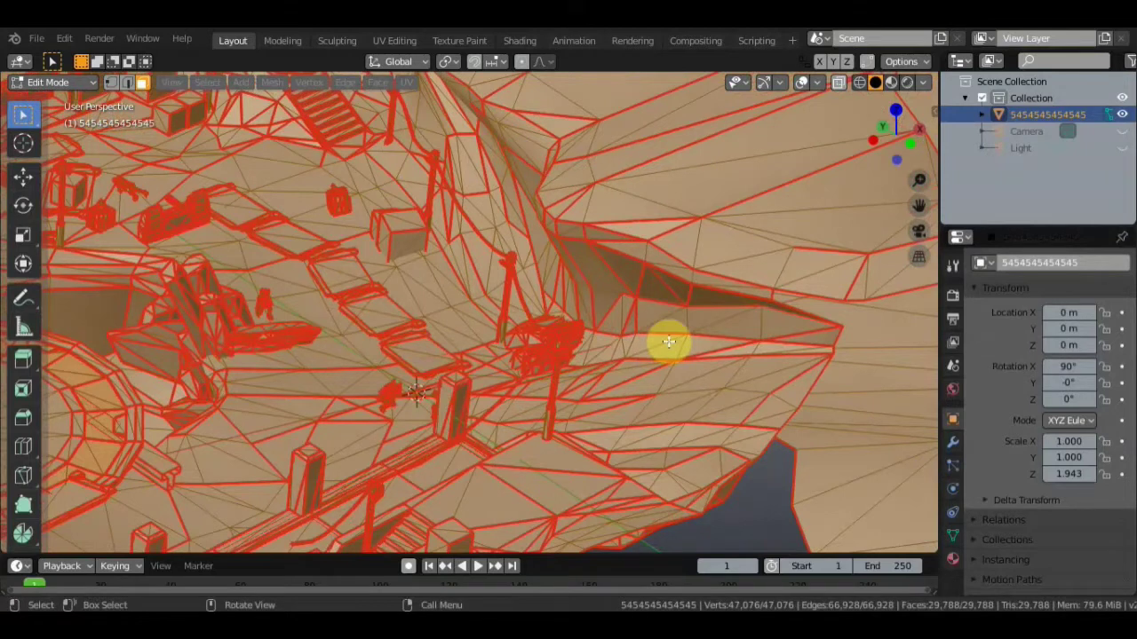
scroll(650, 335, "up", 3)
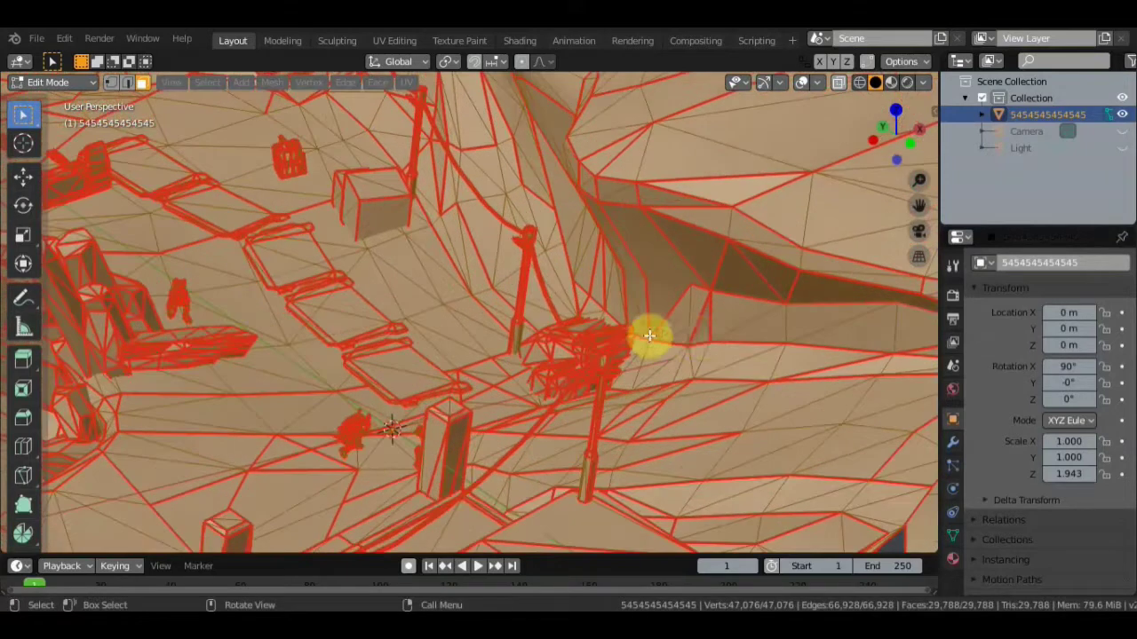
mouse_move(649, 332)
middle_mouse_down()
mouse_move(733, 346)
mouse_move(381, 381)
middle_mouse_up()
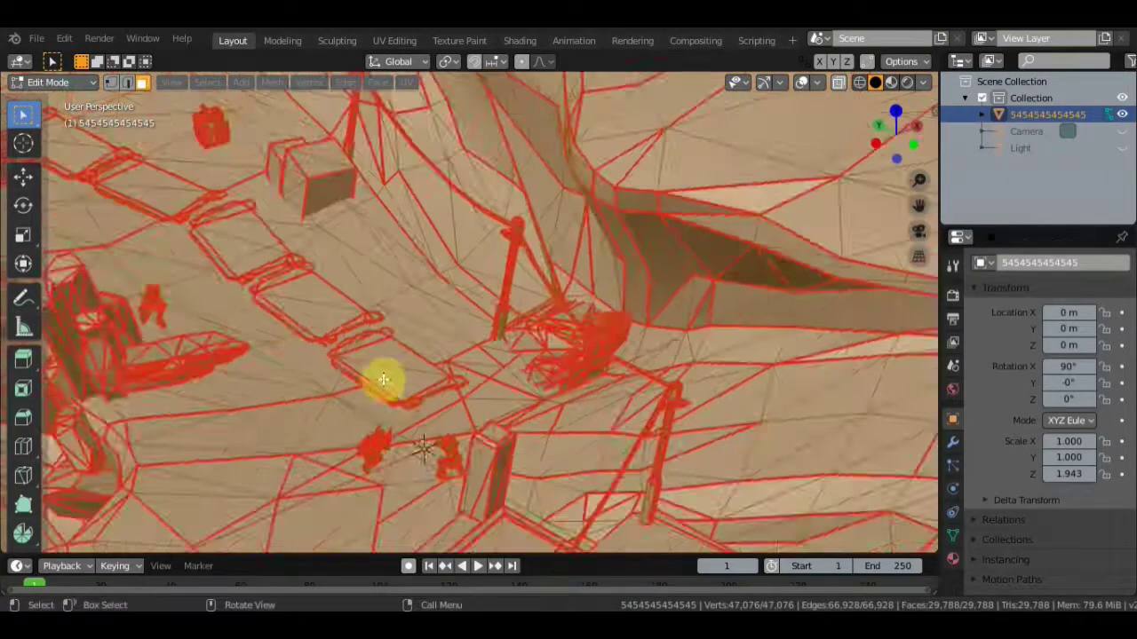
scroll(346, 366, "up", 2)
scroll(345, 366, "up", 2)
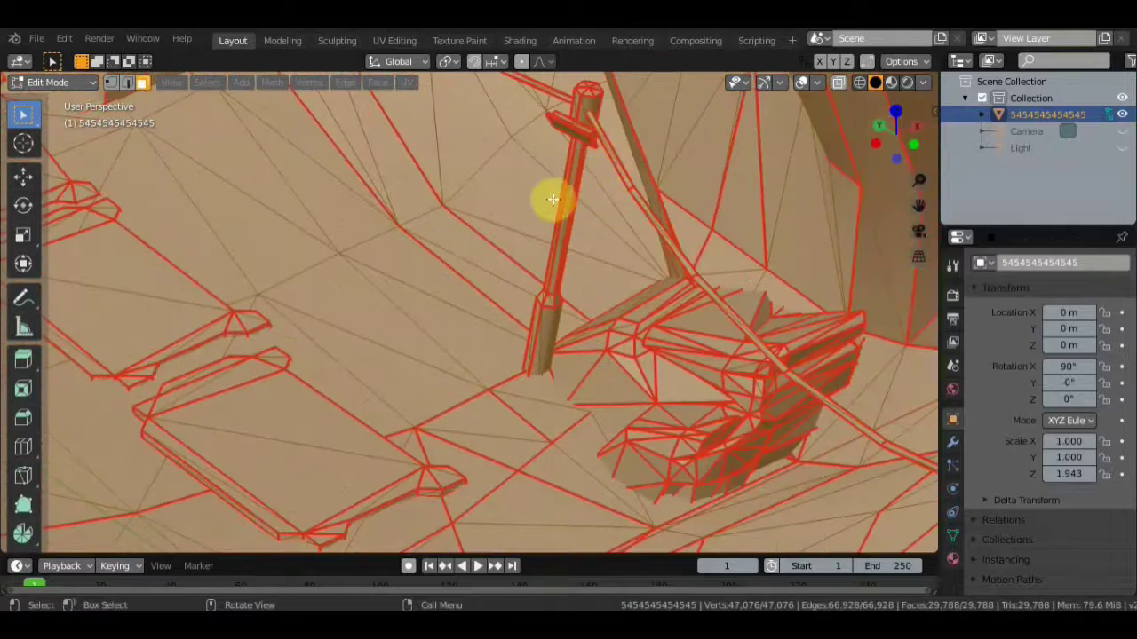
mouse_move(381, 317)
middle_mouse_down()
mouse_move(405, 322)
mouse_move(266, 286)
mouse_move(478, 295)
mouse_move(472, 274)
mouse_move(490, 259)
mouse_move(471, 274)
mouse_move(466, 265)
mouse_move(559, 363)
mouse_move(557, 399)
middle_mouse_up()
scroll(557, 399, "down", 4)
scroll(586, 404, "down", 2)
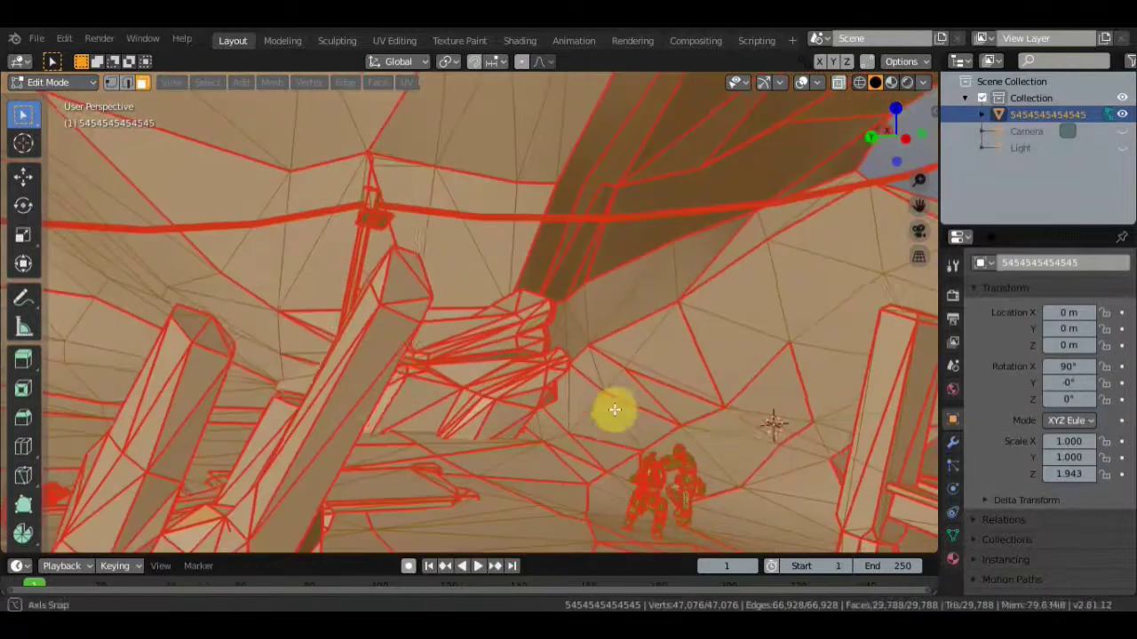
scroll(759, 419, "up", 3)
scroll(604, 335, "up", 3)
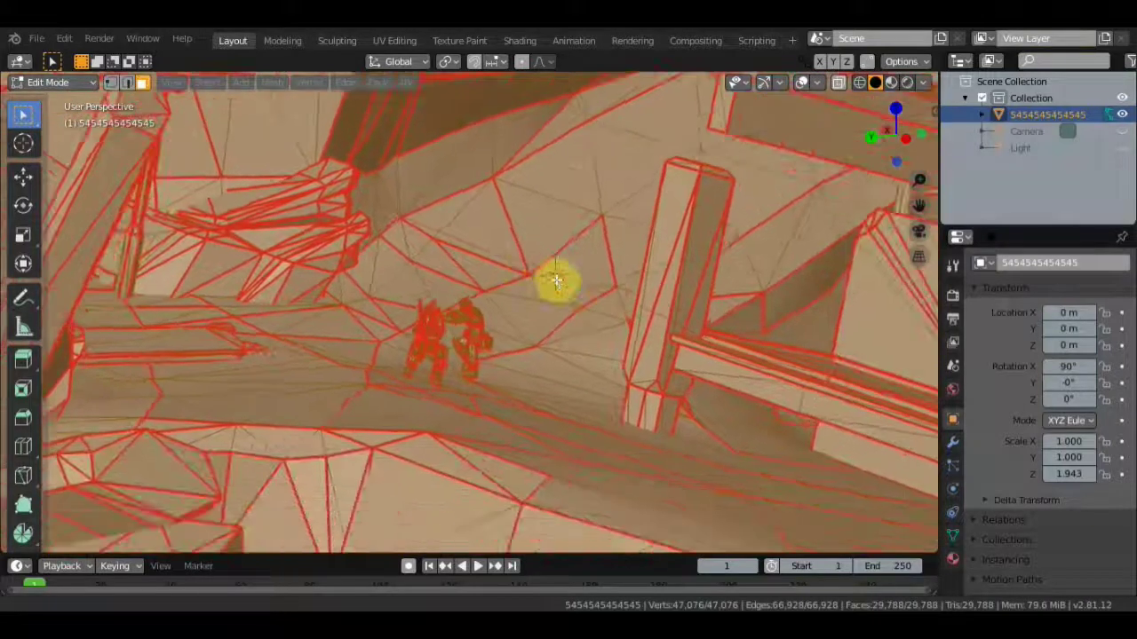
scroll(554, 279, "up", 3)
scroll(531, 349, "up", 2)
scroll(531, 349, "up", 3)
scroll(528, 357, "up", 2)
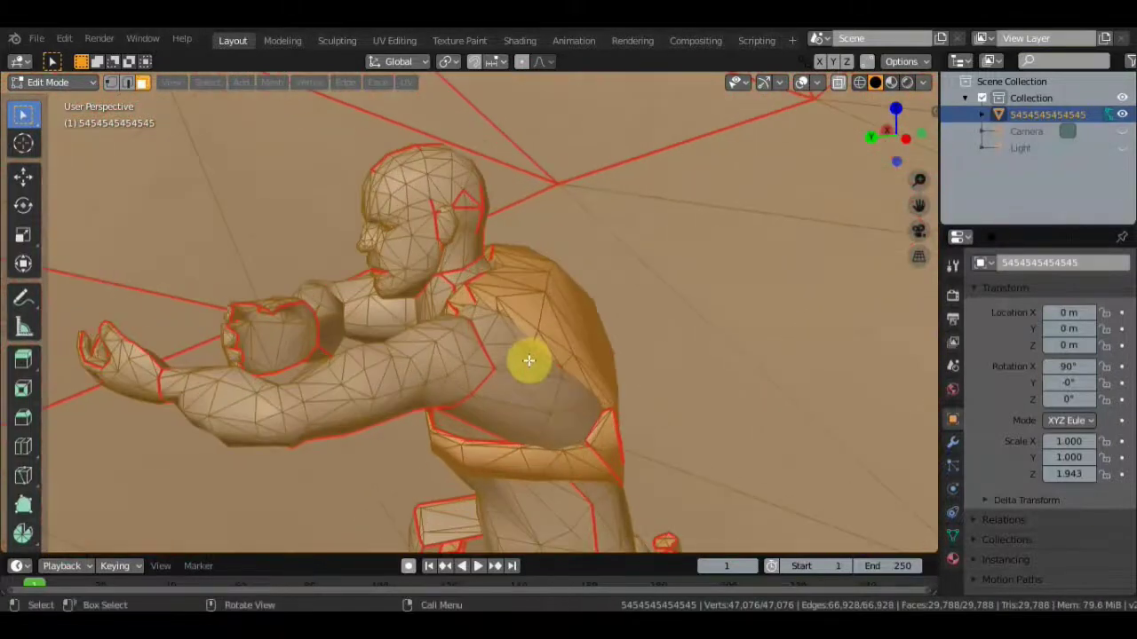
Orbit and zoom around the kneeling soldier to inspect him from behind.
mouse_move(528, 360)
middle_mouse_down()
mouse_move(508, 373)
mouse_move(573, 365)
mouse_move(604, 375)
middle_mouse_up()
scroll(524, 364, "up", 3)
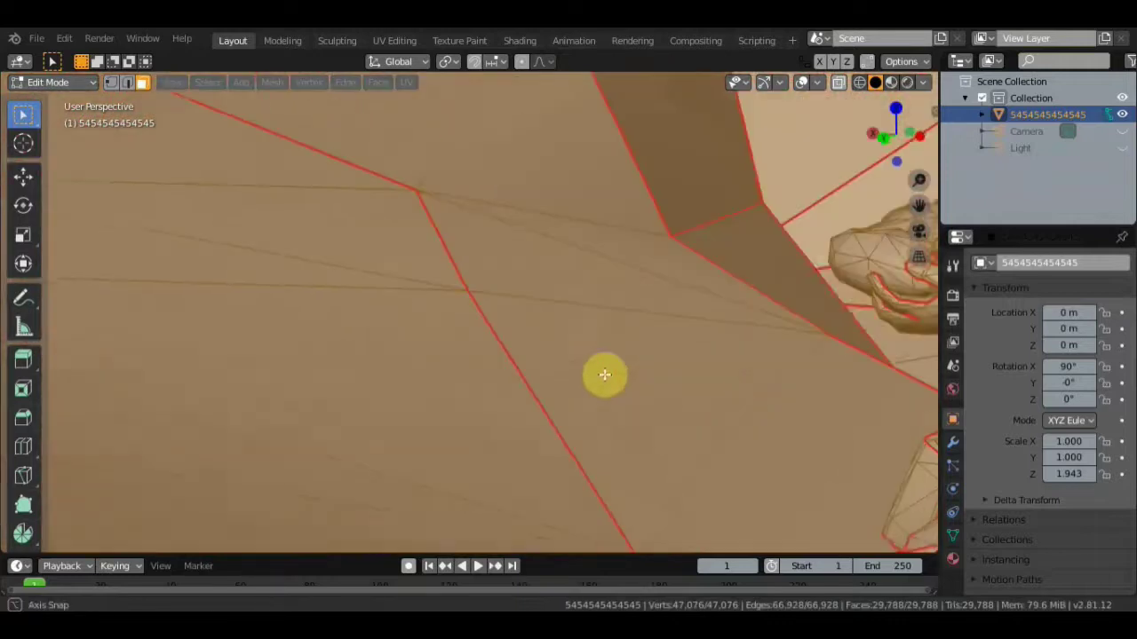
scroll(568, 398, "down", 3)
scroll(409, 426, "down", 3)
scroll(338, 435, "down", 2)
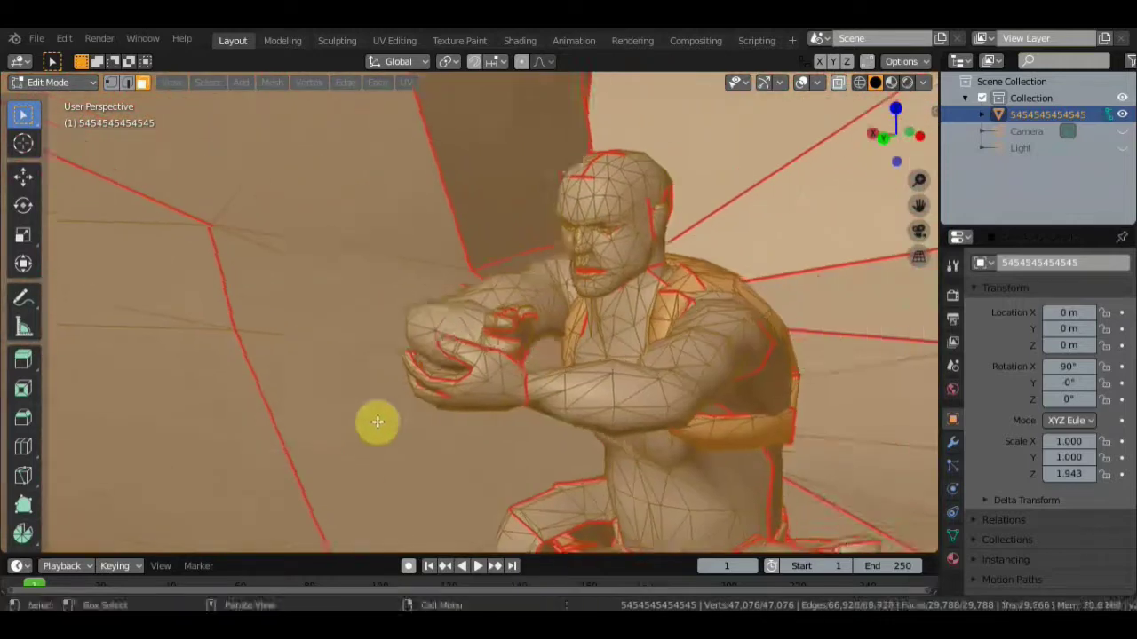
mouse_move(376, 424)
middle_mouse_down()
mouse_move(370, 437)
mouse_move(482, 436)
middle_mouse_up()
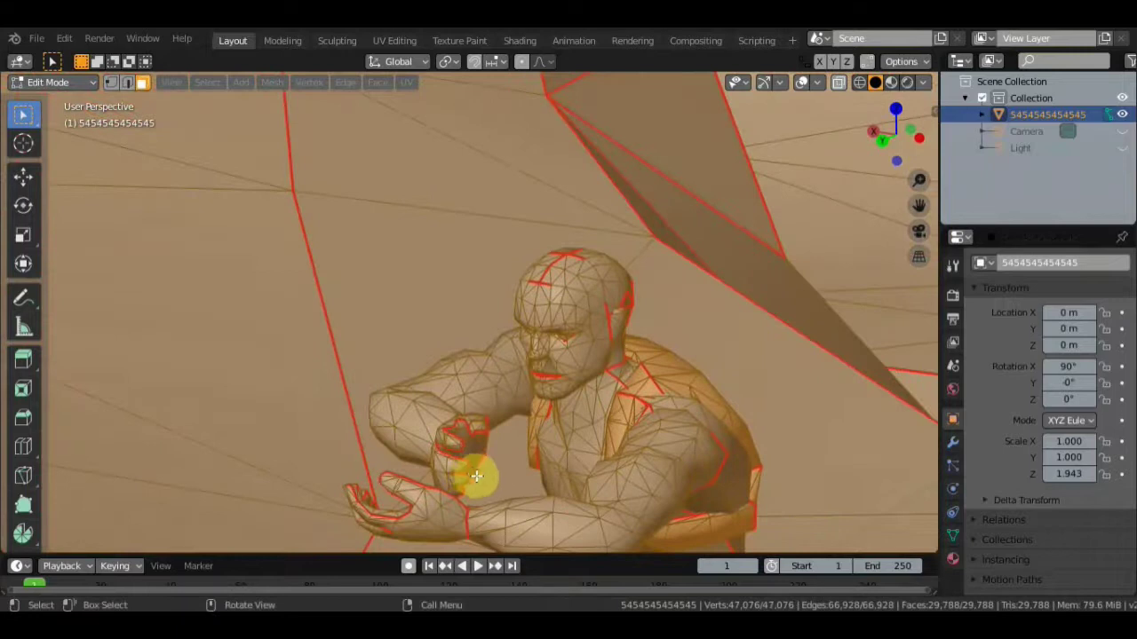
mouse_move(471, 474)
middle_mouse_down()
mouse_move(563, 477)
mouse_move(590, 462)
mouse_move(63, 368)
middle_mouse_up()
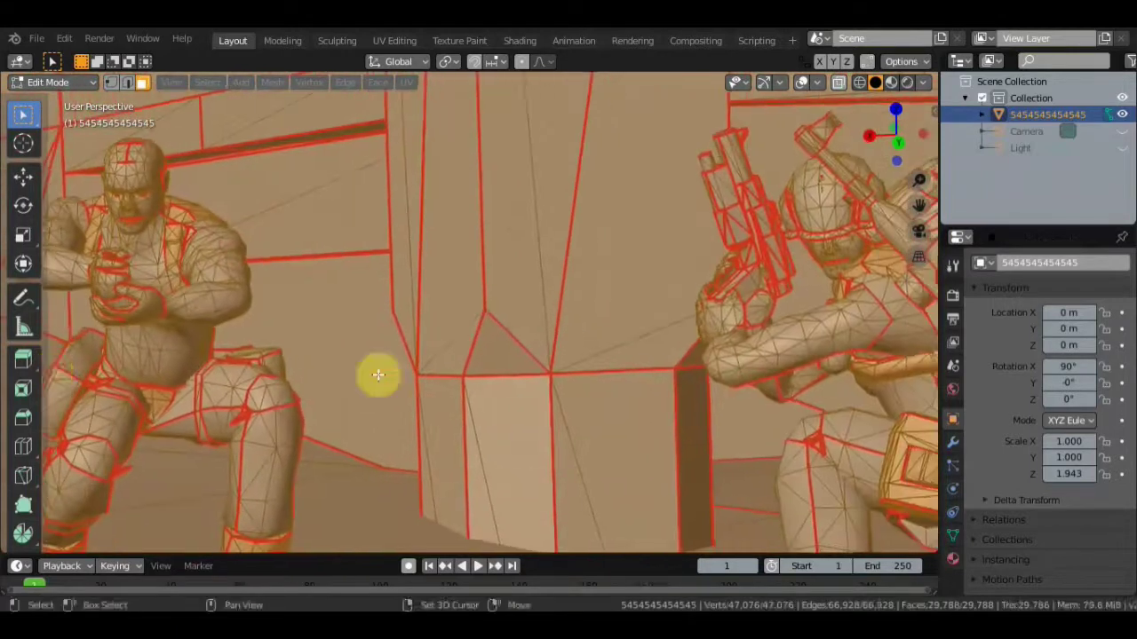
scroll(384, 374, "up", 3)
scroll(317, 388, "up", 2)
scroll(317, 388, "up", 2)
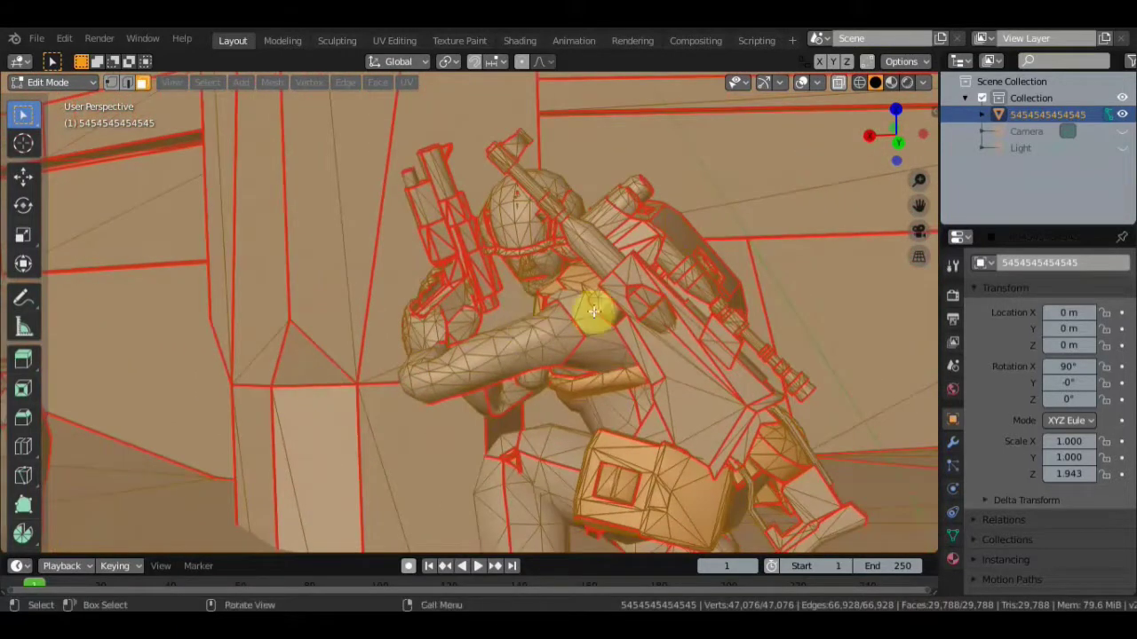
scroll(663, 314, "up", 2)
scroll(662, 314, "up", 3)
scroll(662, 315, "down", 3)
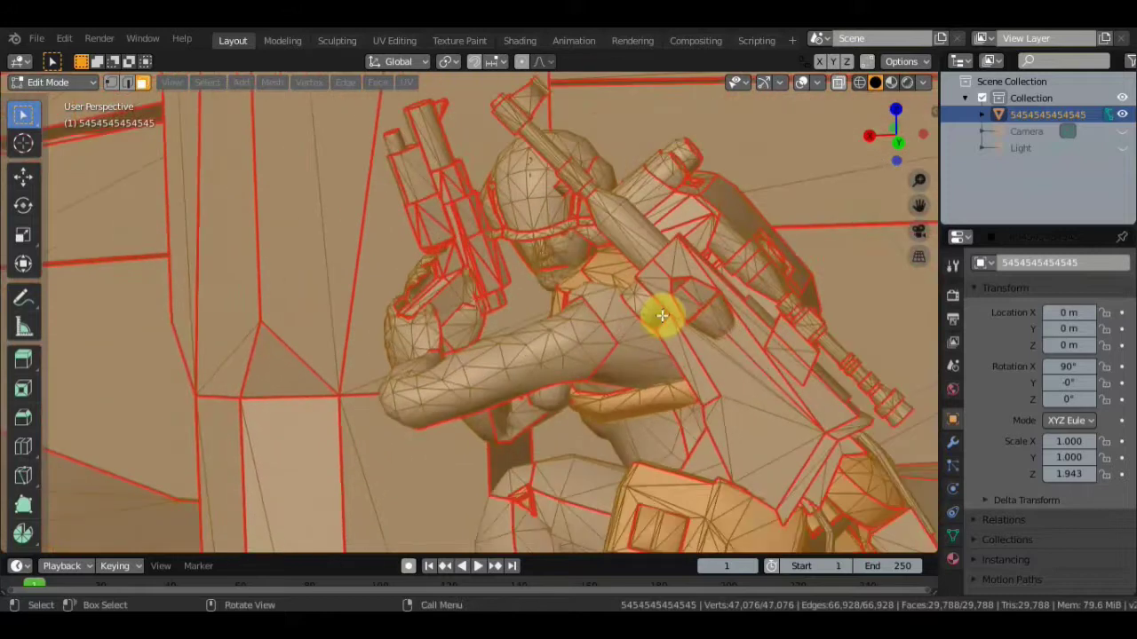
scroll(663, 314, "down", 3)
Reframe the view on the wall and crouching gunners, then select a single wall face.
mouse_move(665, 338)
middle_mouse_down()
mouse_move(669, 358)
mouse_move(676, 211)
mouse_move(579, 413)
middle_mouse_up()
scroll(676, 211, "up", 2)
scroll(680, 226, "up", 2)
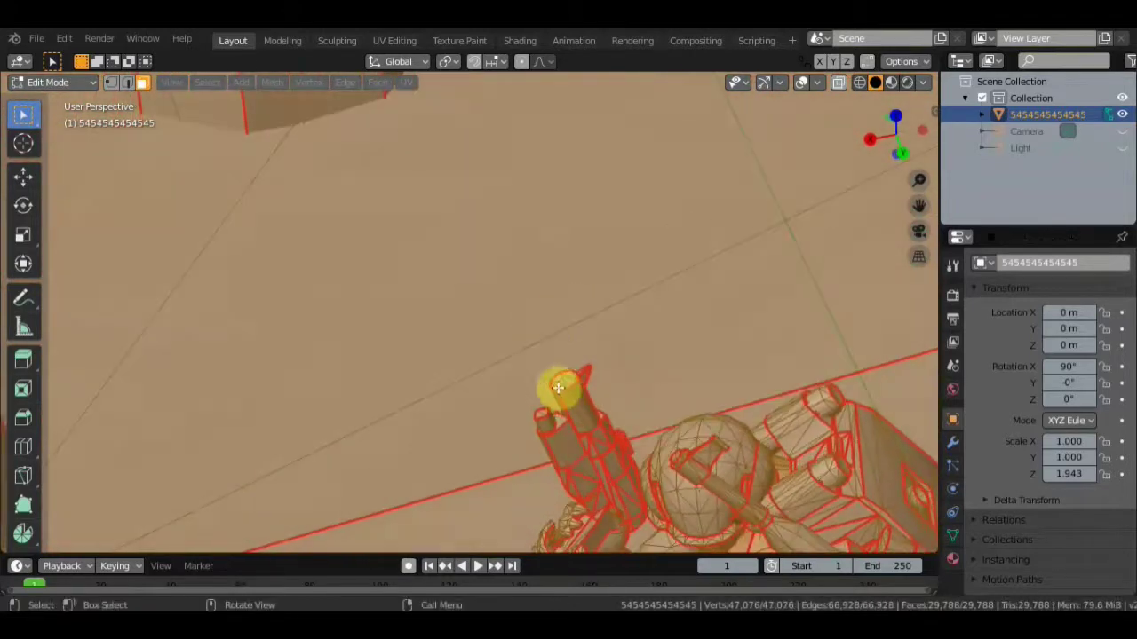
scroll(601, 399, "up", 5)
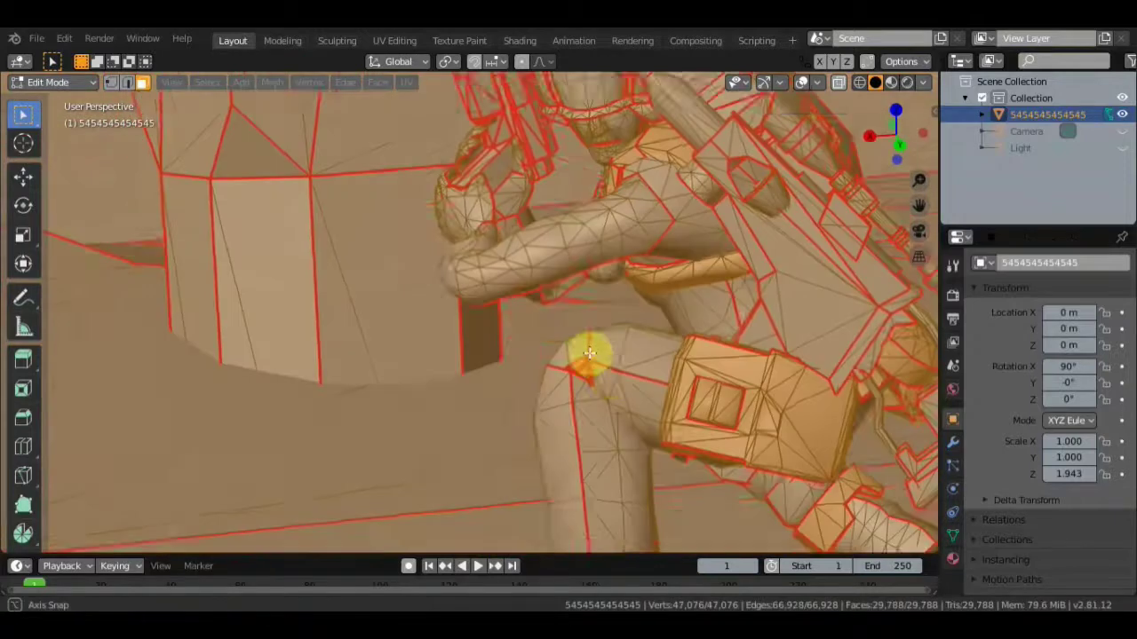
middle_click_drag(589, 355, 583, 360)
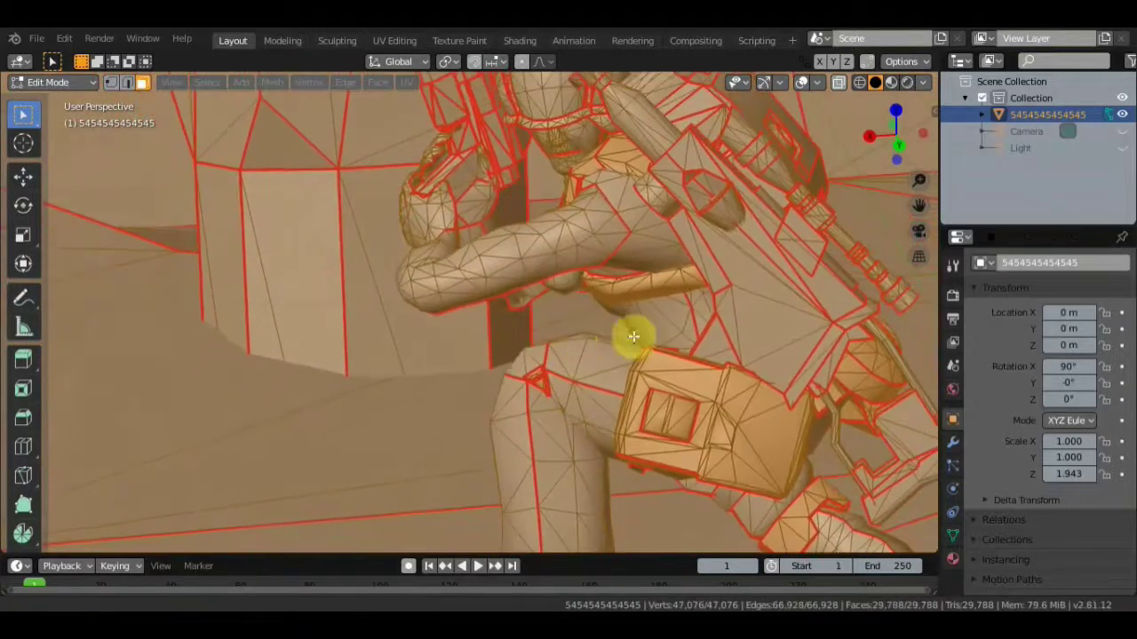
mouse_move(630, 332)
middle_mouse_down()
mouse_move(568, 418)
mouse_move(597, 404)
middle_mouse_up()
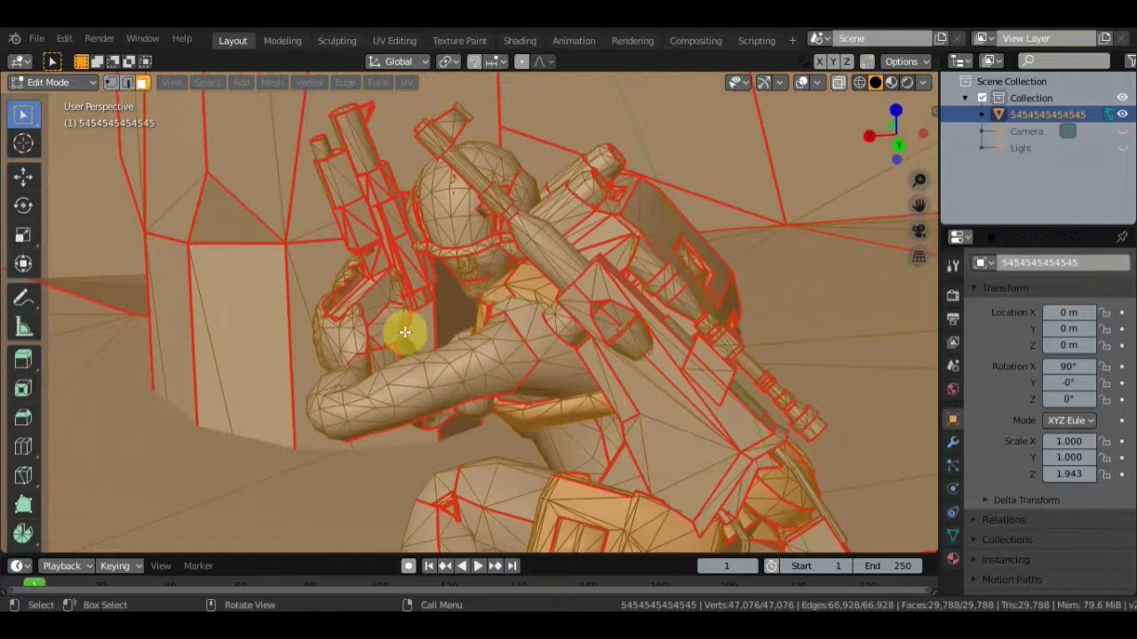
mouse_move(406, 329)
middle_mouse_down()
mouse_move(474, 340)
mouse_move(423, 348)
mouse_move(432, 326)
mouse_move(419, 332)
middle_mouse_up()
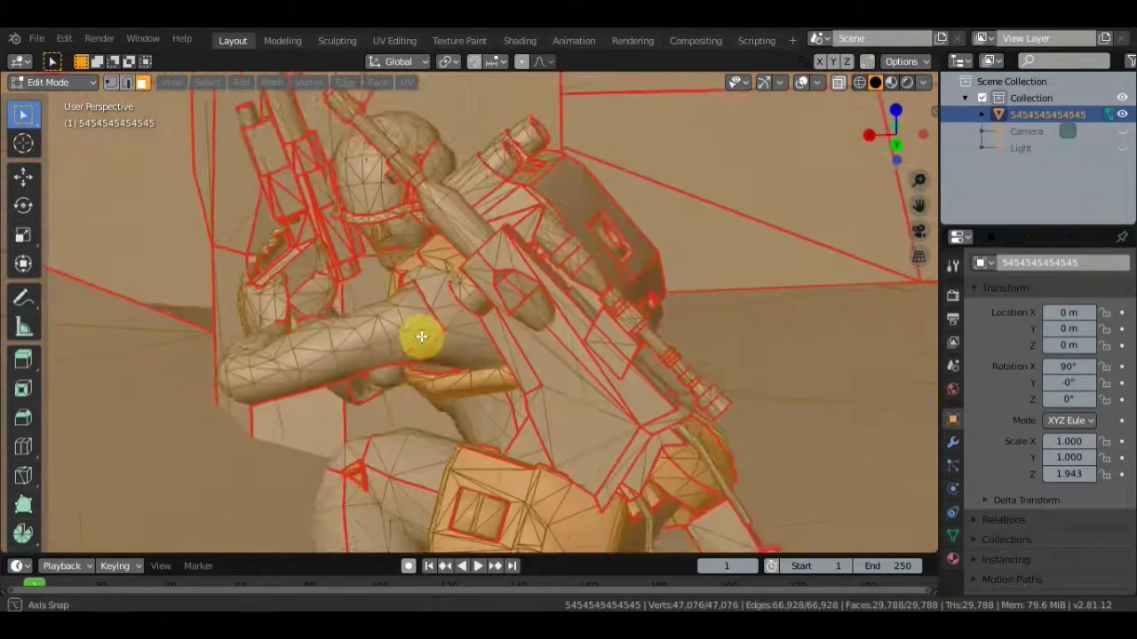
scroll(421, 337, "down", 3)
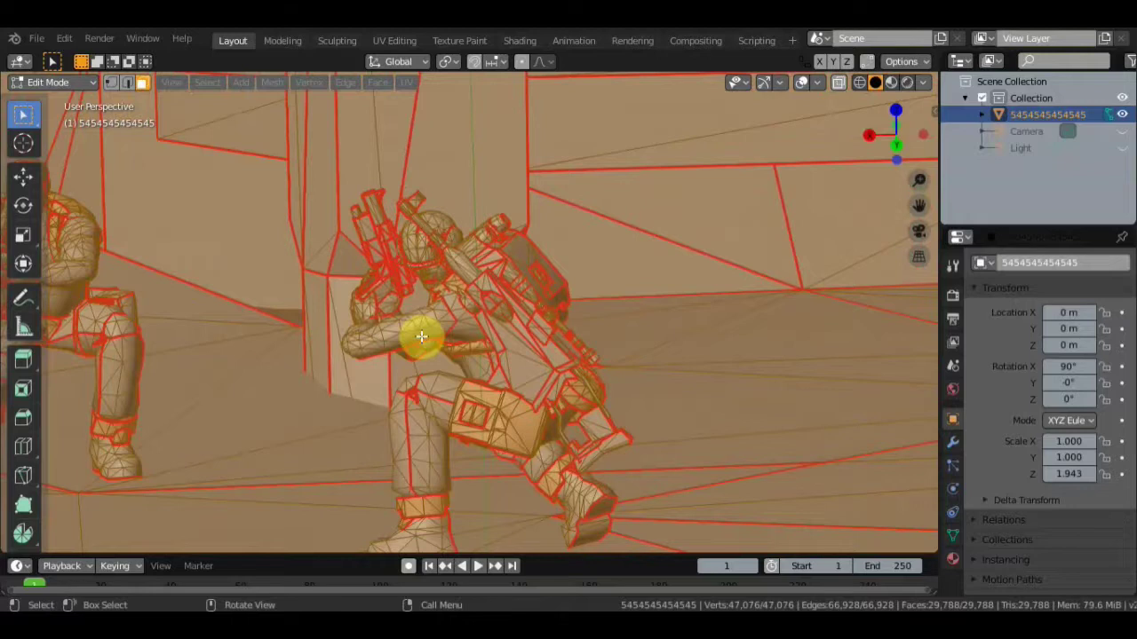
scroll(421, 336, "down", 2)
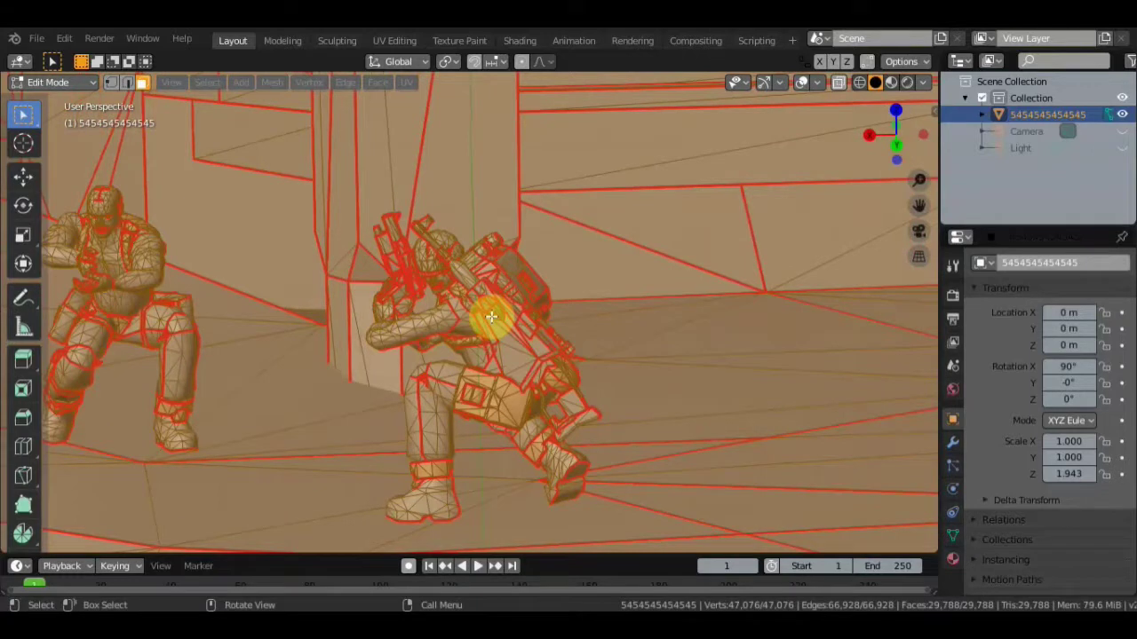
scroll(491, 317, "up", 2)
scroll(490, 314, "up", 1)
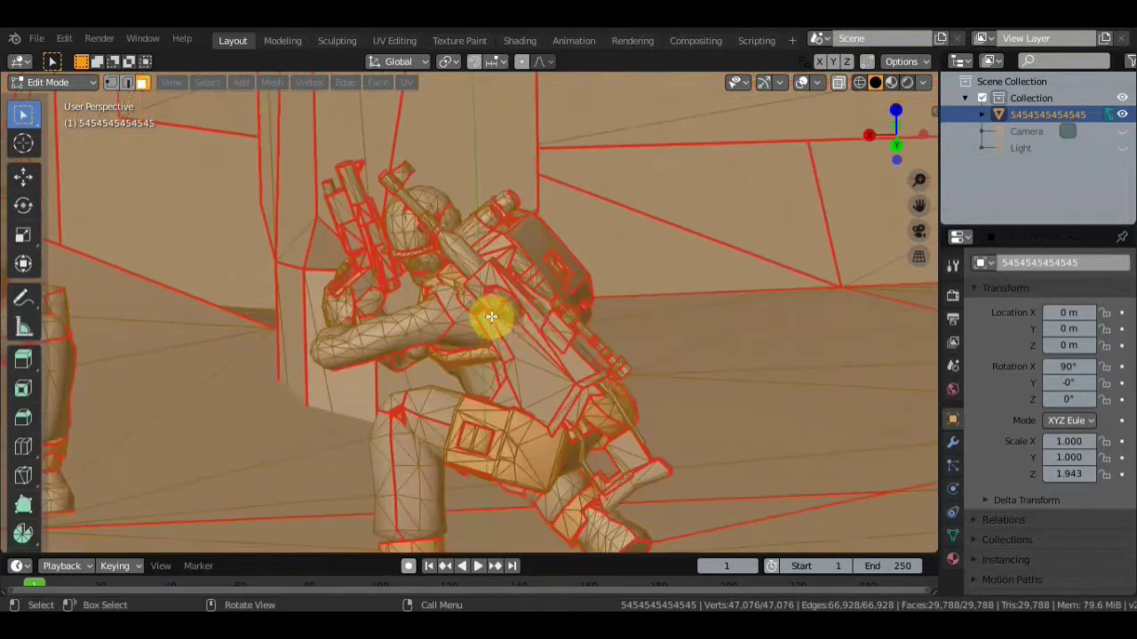
middle_click_drag(521, 317, 541, 315)
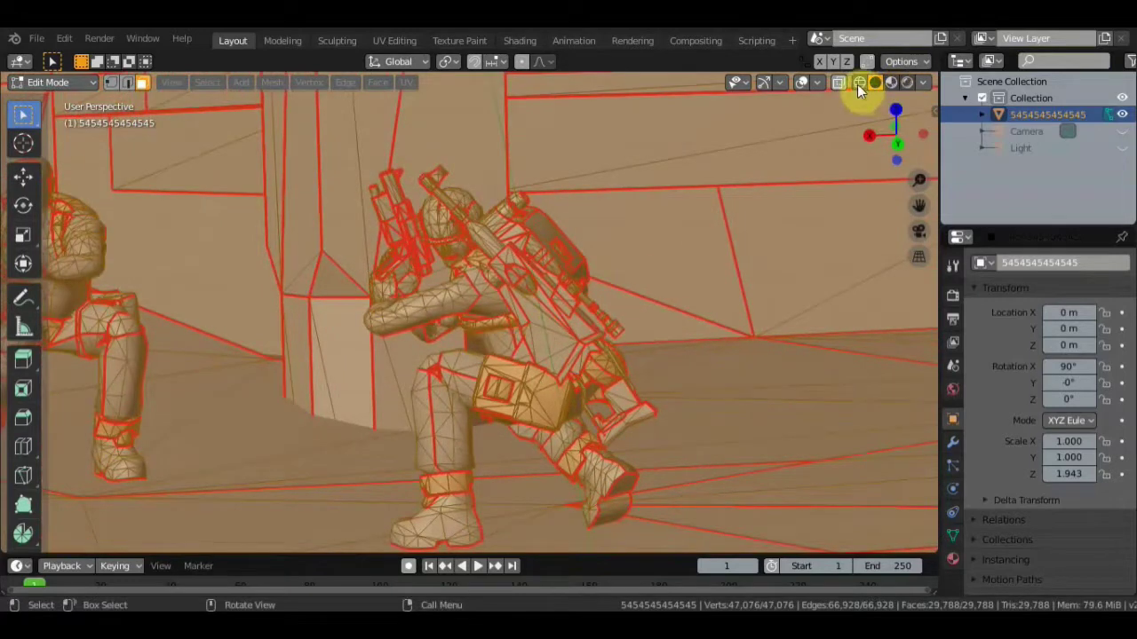
left_click(787, 222)
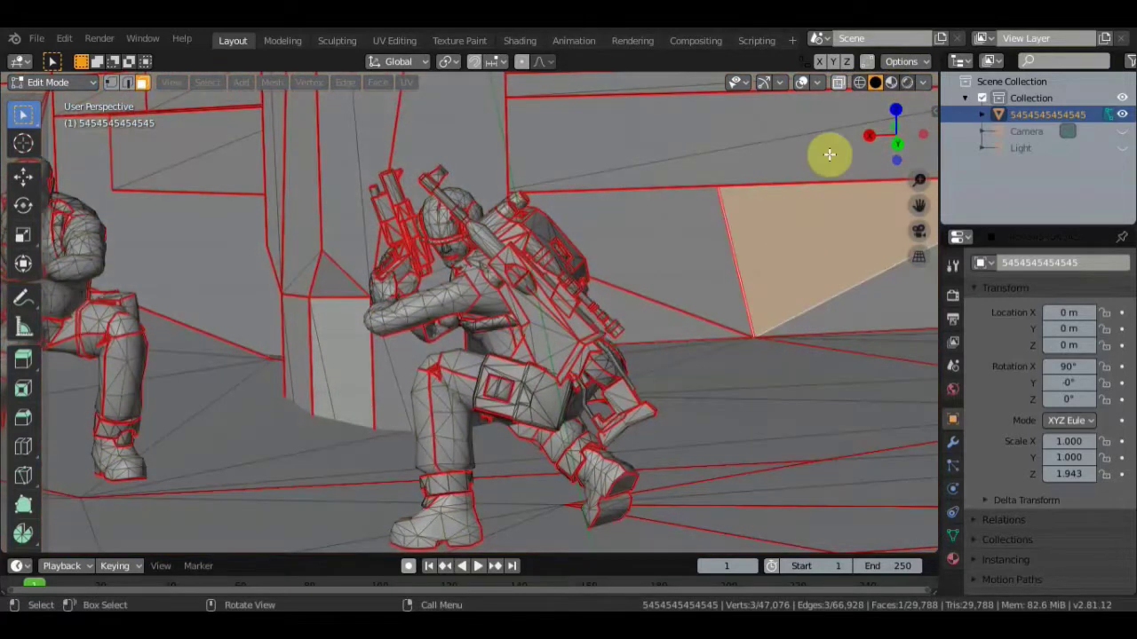
Switch to vertex select in X-ray wireframe and circle-select the central crouching soldier's vertices.
left_click(111, 81)
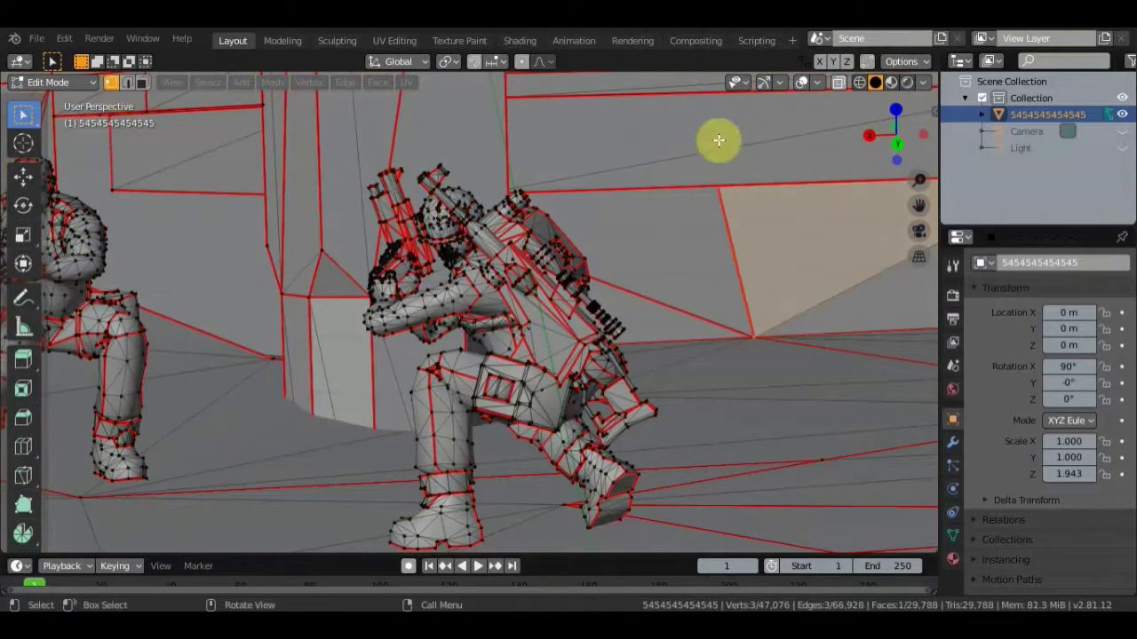
left_click(780, 278)
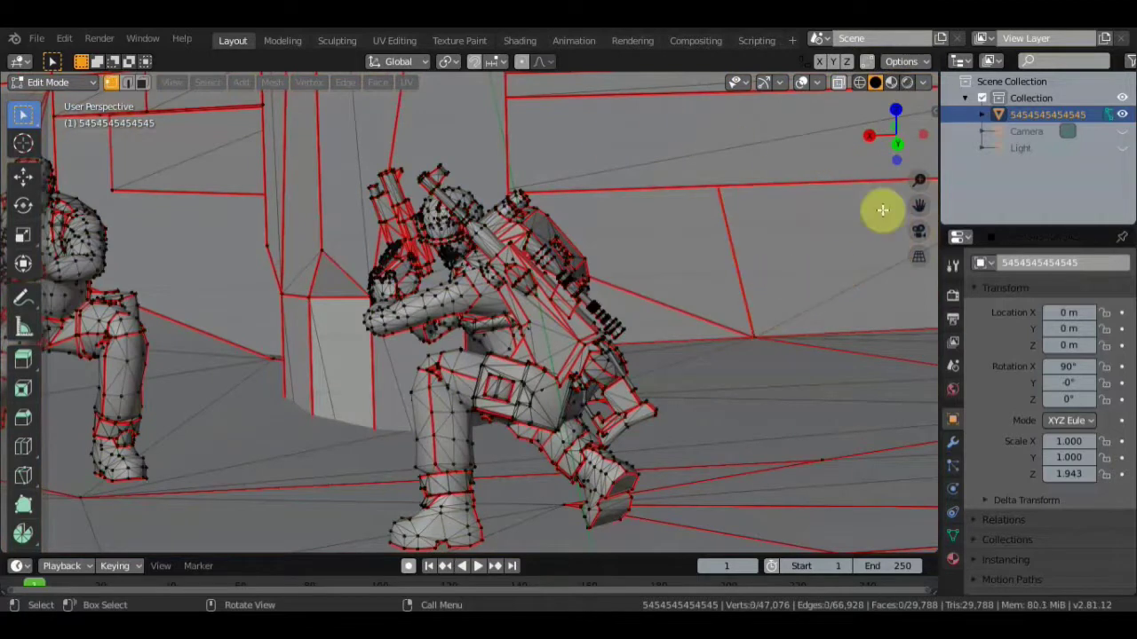
left_click(859, 82)
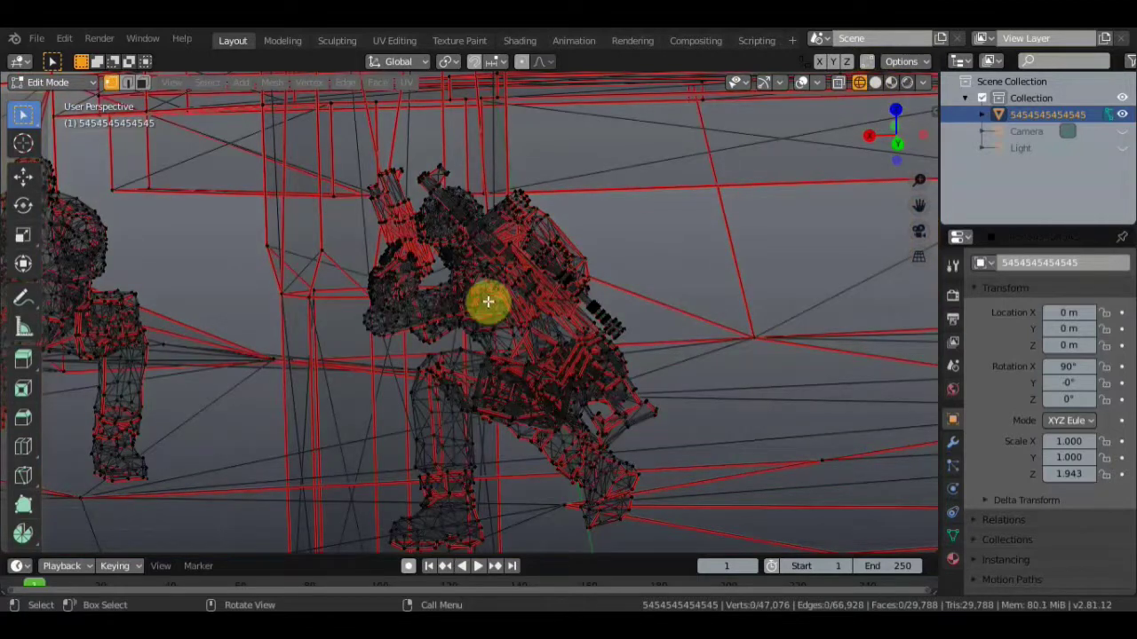
key("c")
scroll(488, 302, "down", 5)
scroll(489, 303, "down", 9)
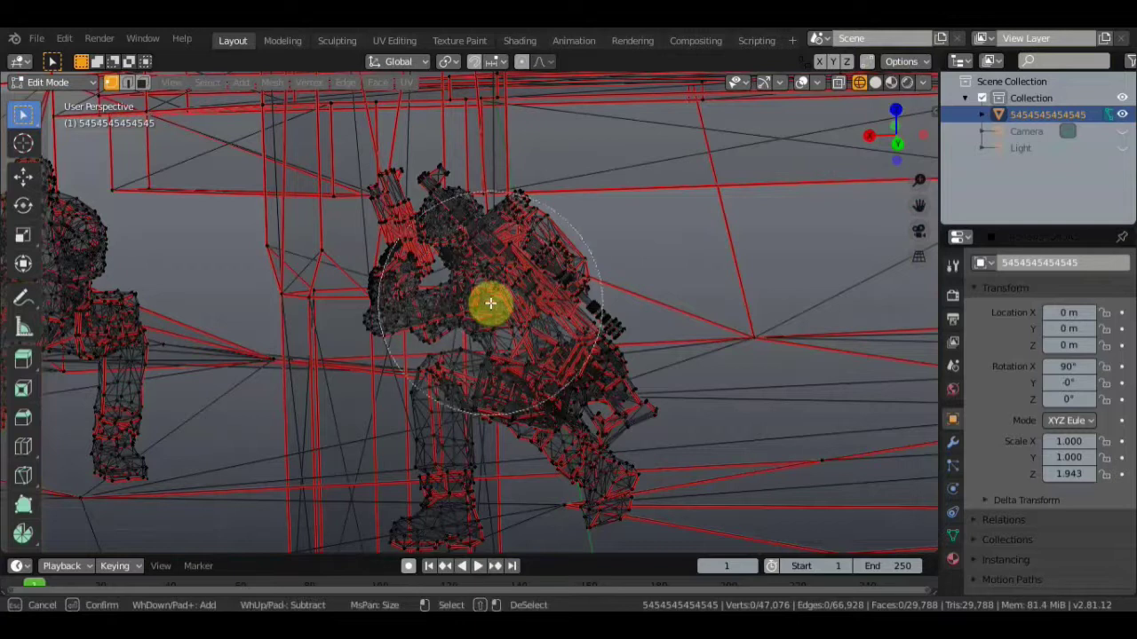
scroll(490, 303, "down", 2)
mouse_move(491, 302)
left_mouse_down()
mouse_move(452, 279)
mouse_move(576, 381)
mouse_move(470, 441)
mouse_move(507, 459)
mouse_move(525, 436)
mouse_move(533, 357)
mouse_move(449, 282)
mouse_move(462, 301)
left_mouse_up()
right_click(462, 301)
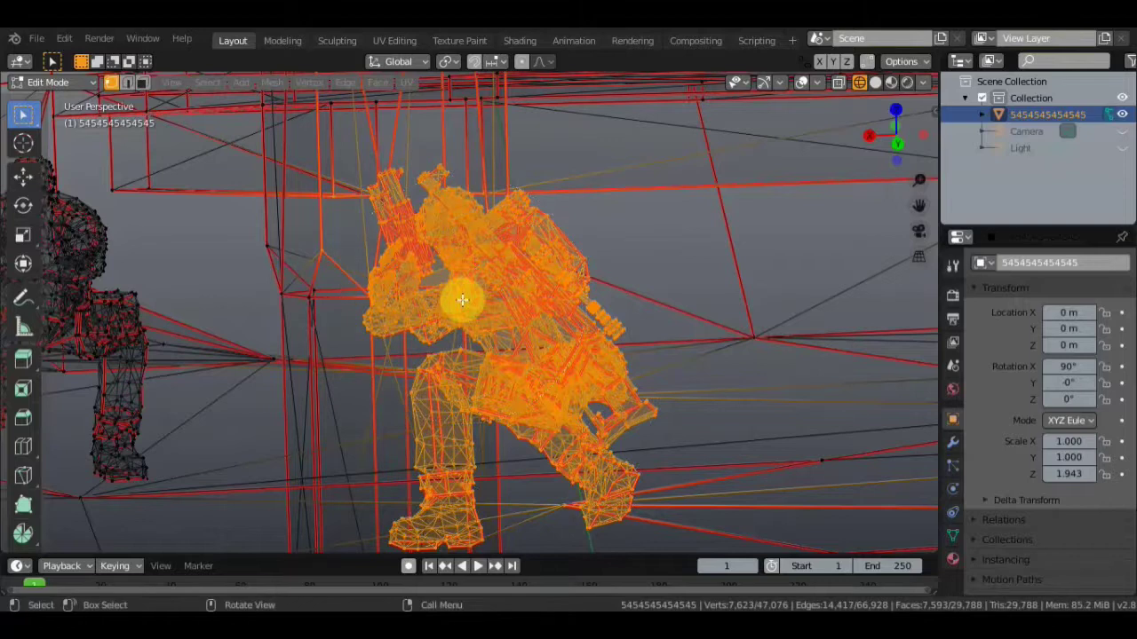
Circle-deselect the pillar edges beside the soldier, checking the selection from several angles.
mouse_move(462, 301)
middle_mouse_down()
mouse_move(432, 337)
mouse_move(428, 328)
mouse_move(591, 261)
middle_mouse_up()
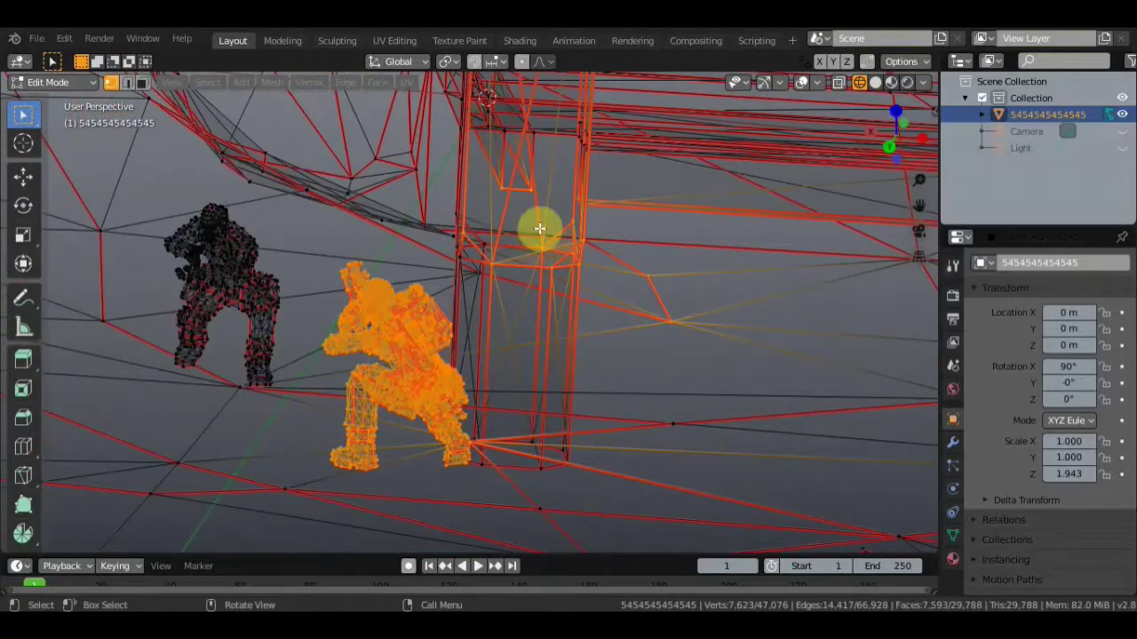
key("c")
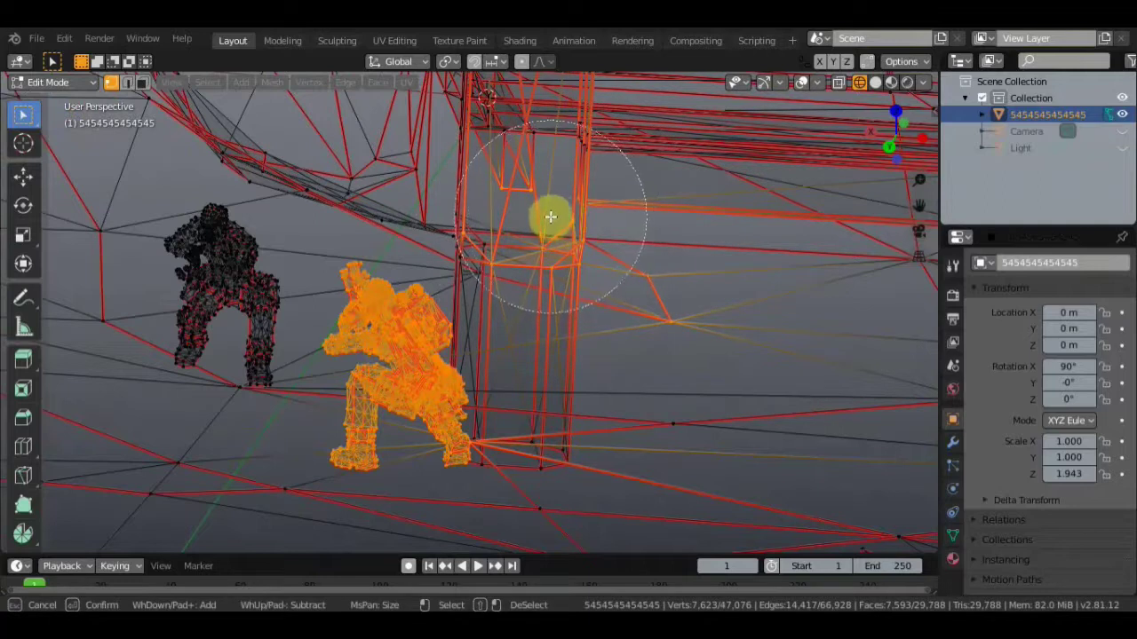
mouse_move(550, 216)
middle_mouse_down()
mouse_move(616, 269)
mouse_move(663, 281)
middle_mouse_up()
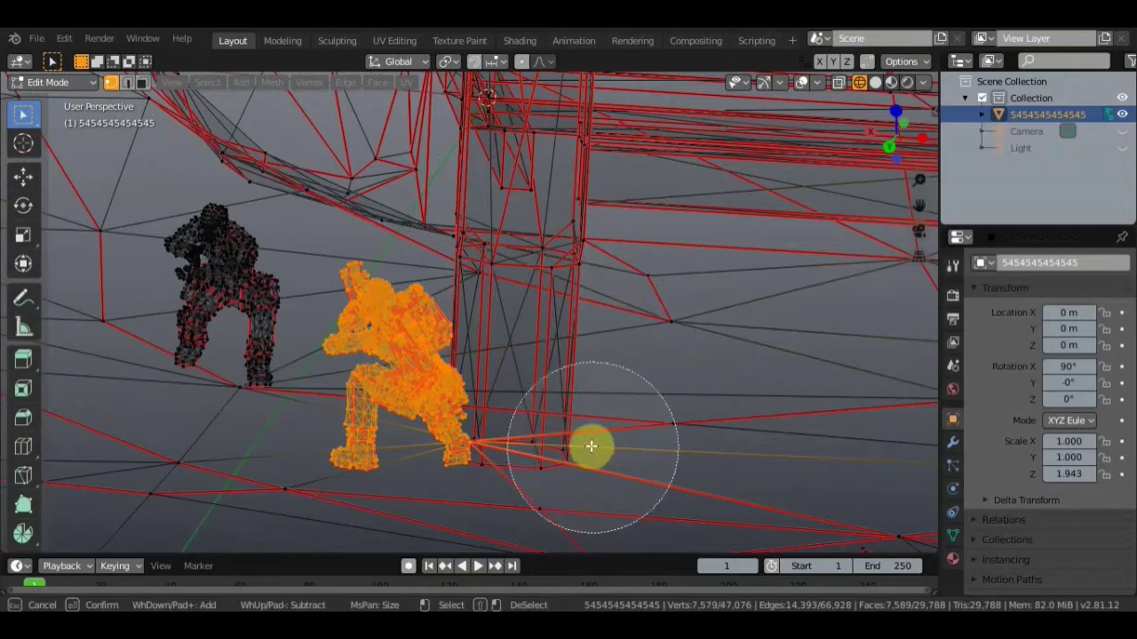
scroll(565, 441, "up", 1)
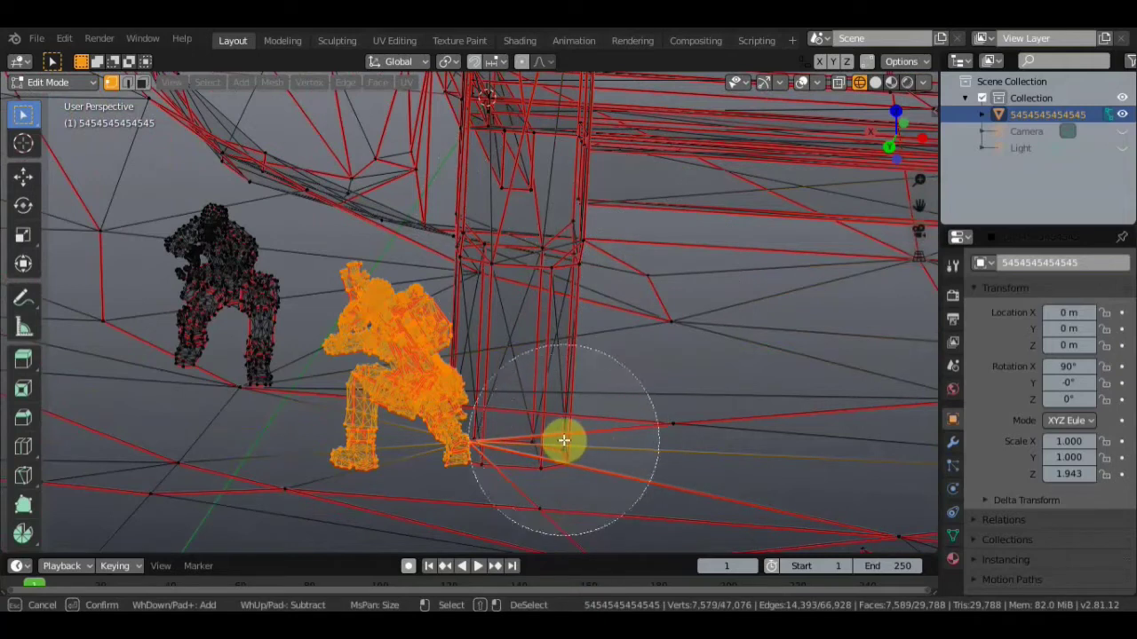
scroll(564, 440, "up", 1)
right_click(564, 441)
mouse_move(563, 439)
middle_mouse_down()
mouse_move(510, 481)
mouse_move(385, 480)
middle_mouse_up()
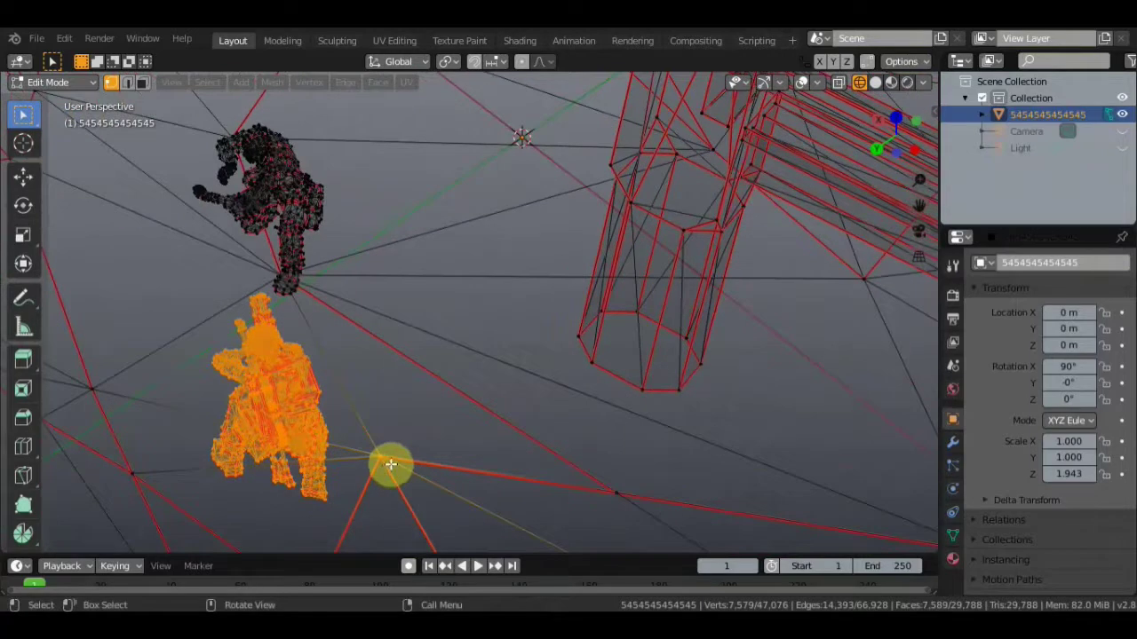
key("c")
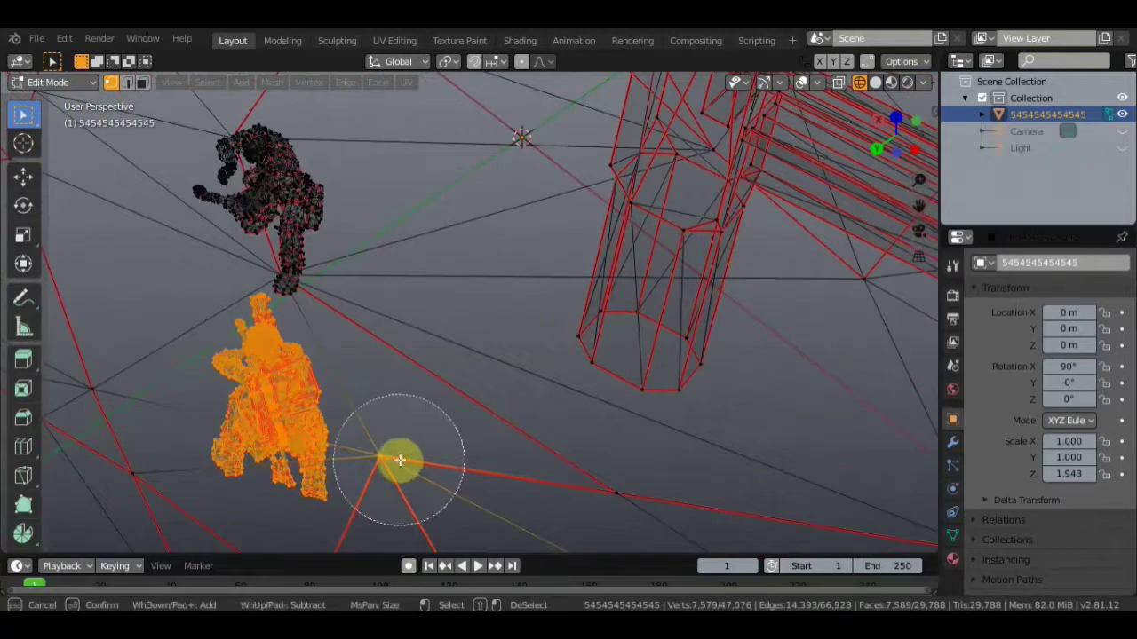
right_click(502, 406)
mouse_move(502, 407)
middle_mouse_down()
mouse_move(522, 409)
mouse_move(603, 355)
middle_mouse_up()
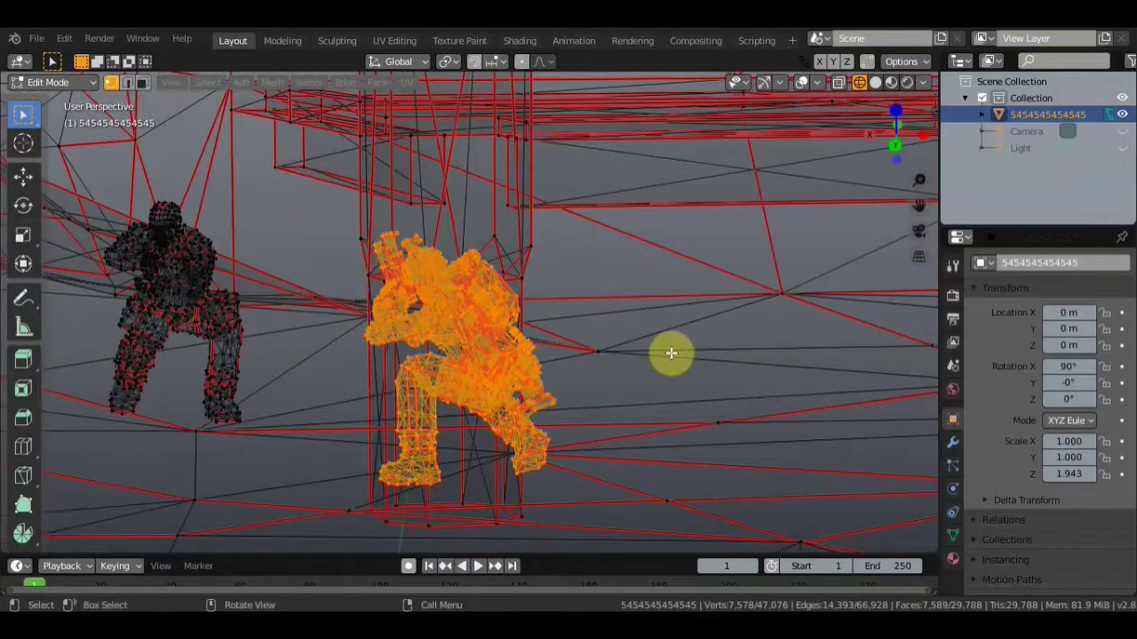
Separate the selected soldier into its own object with P > Selection.
key("p")
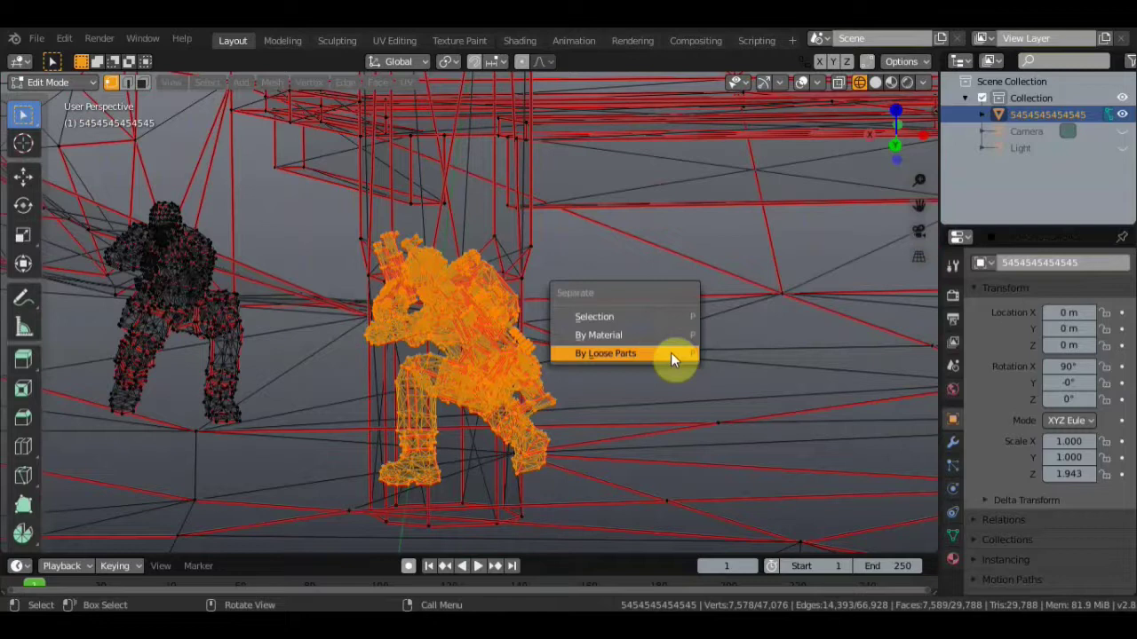
left_click(616, 317)
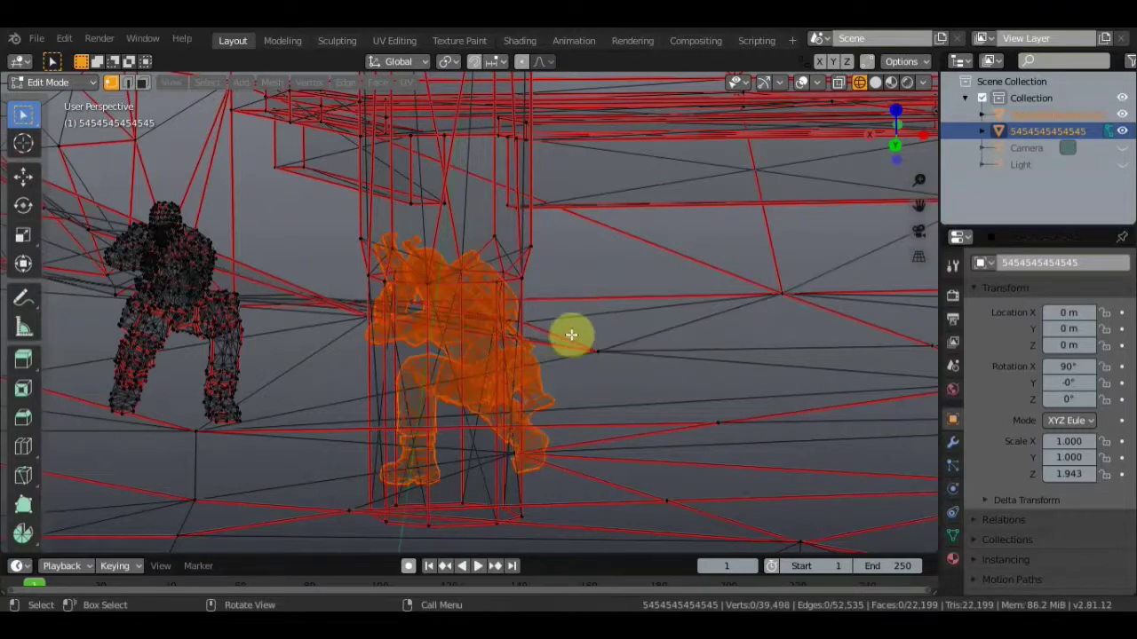
scroll(545, 333, "down", 2)
middle_click_drag(545, 332, 542, 358)
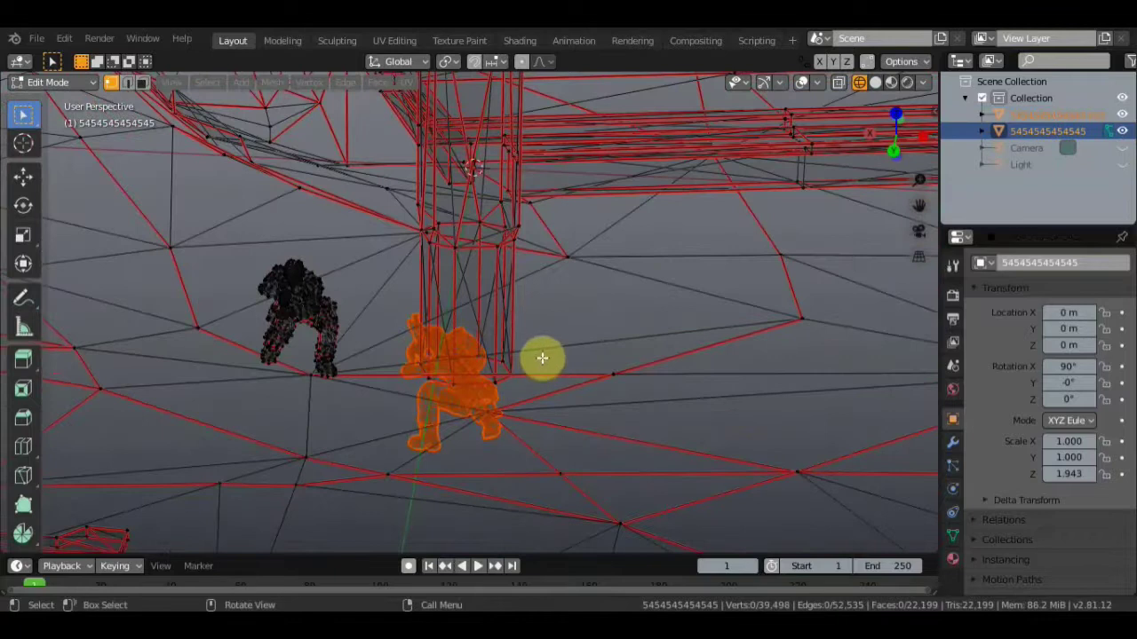
scroll(542, 356, "up", 2)
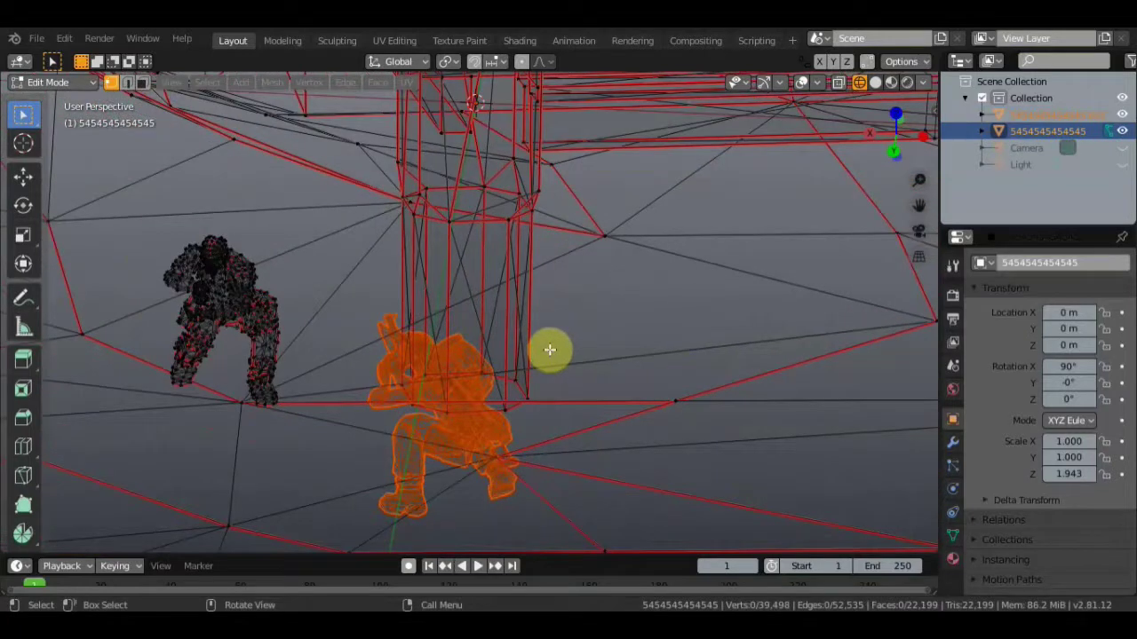
Undo the separation, switch to solid shading, and separate the soldier by selection again.
key("ctrl")
key("ctrl+j")
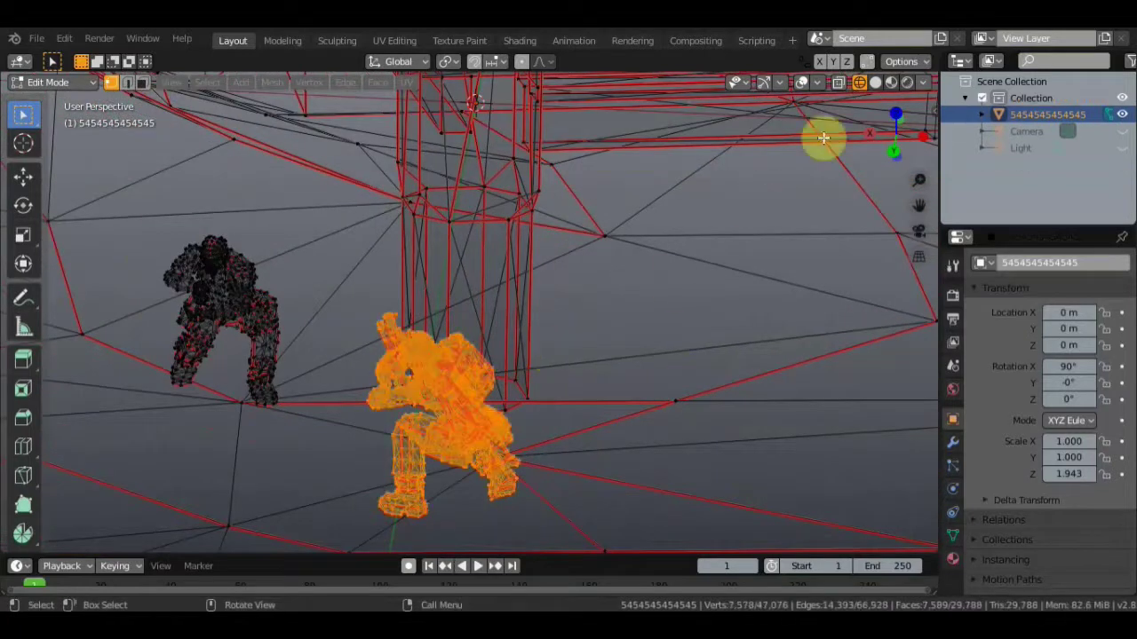
left_click(874, 82)
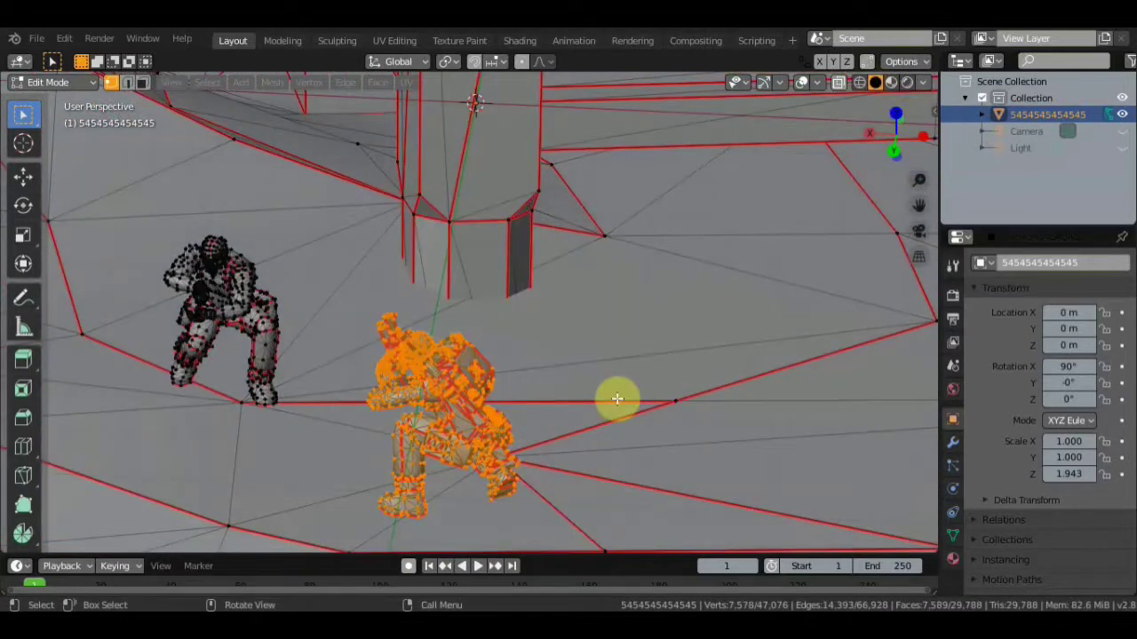
key("p")
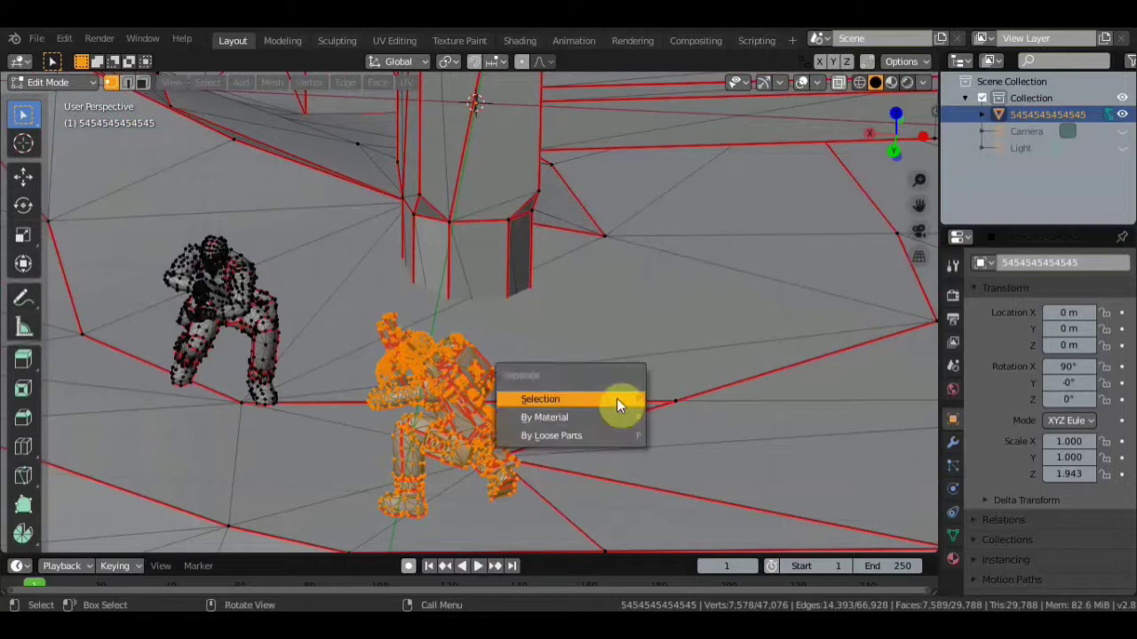
left_click(616, 399)
mouse_move(613, 399)
middle_mouse_down()
mouse_move(629, 375)
mouse_move(647, 376)
mouse_move(639, 370)
middle_mouse_up()
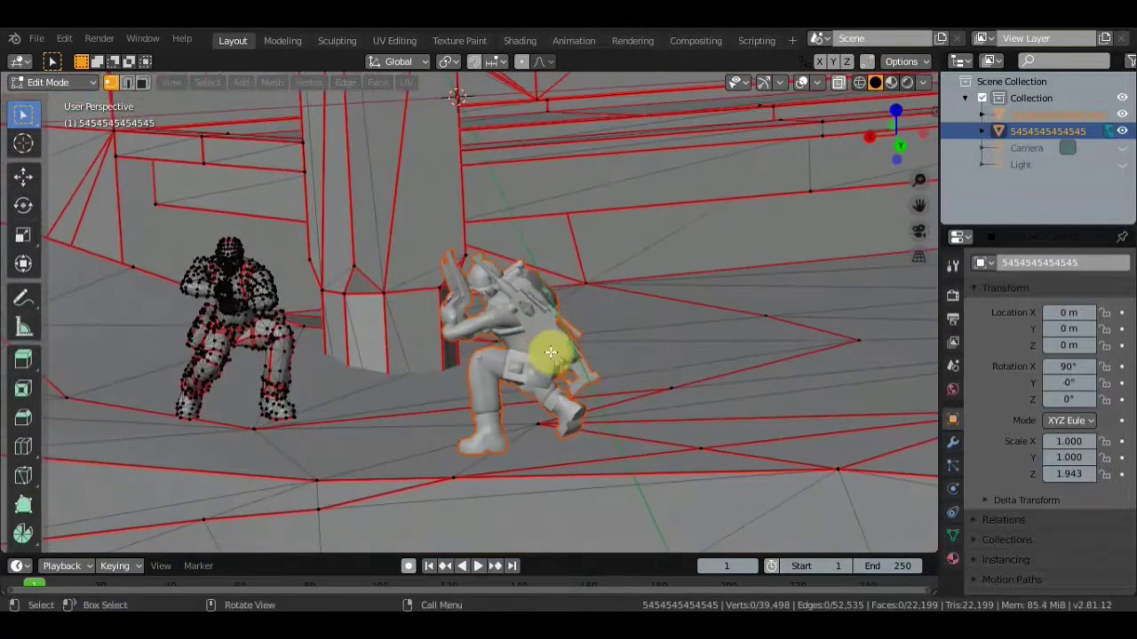
Return to Object Mode and hide the battle-scene environment mesh in the Outliner.
left_click(80, 85)
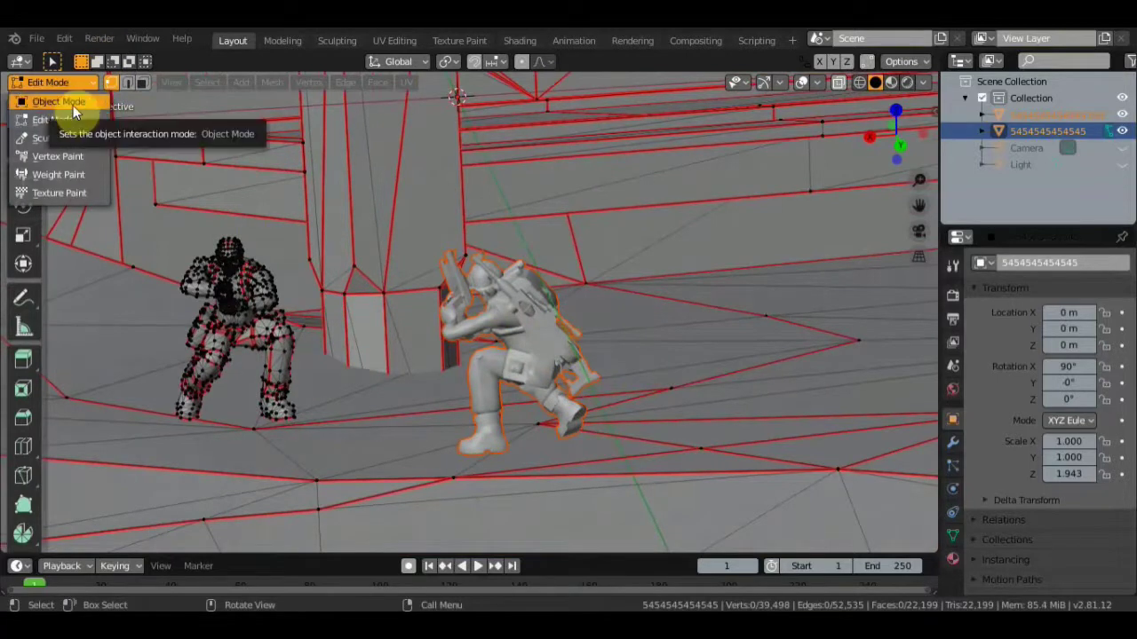
left_click(65, 104)
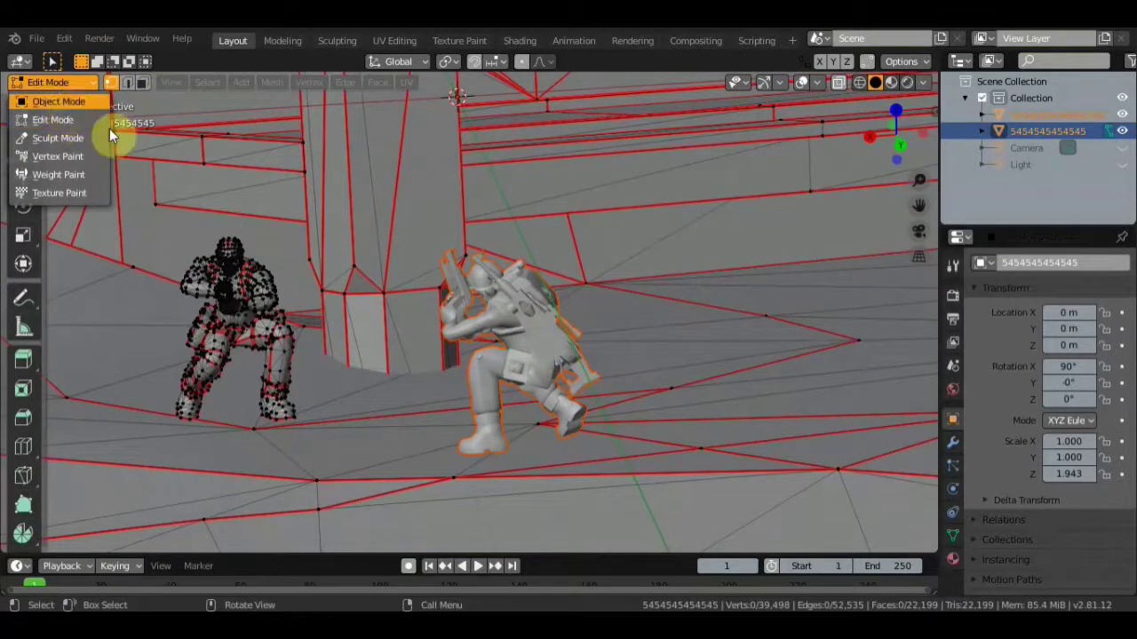
middle_click_drag(516, 281, 568, 267)
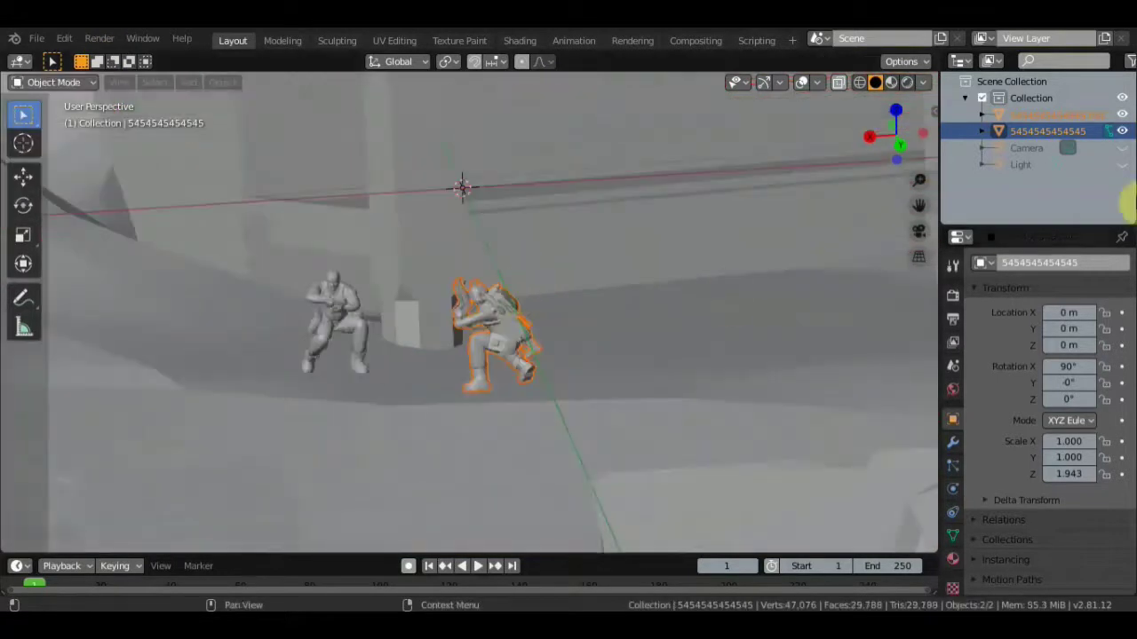
left_click(1121, 115)
left_click(1122, 115)
left_click(1121, 130)
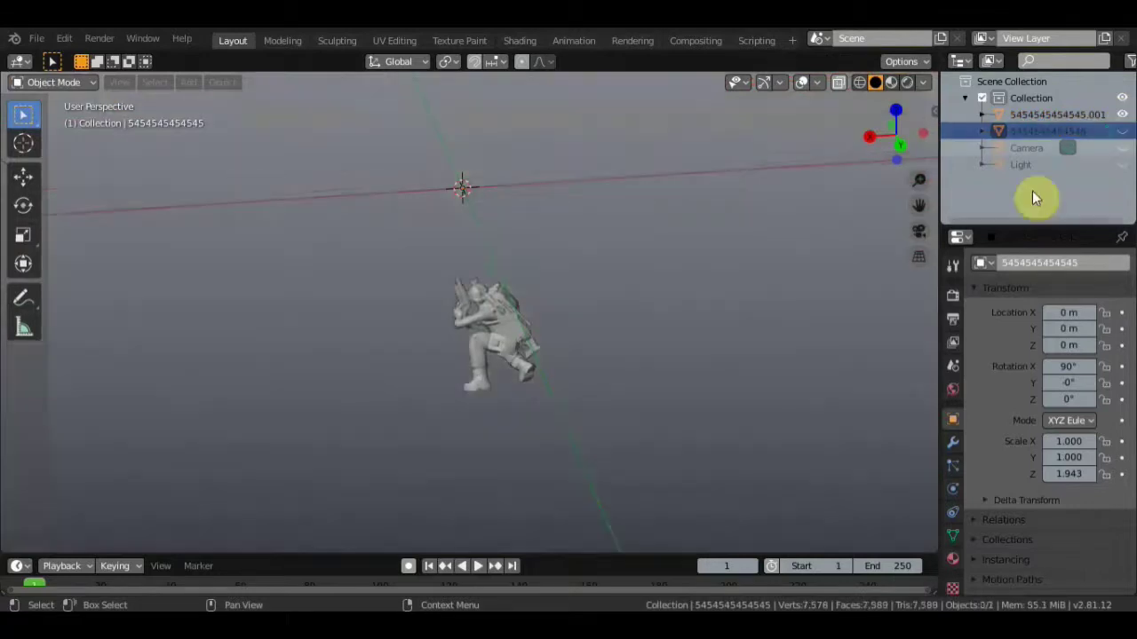
Zoom in on the isolated soldier figure, 7,578 vertices, from a slightly rotated view.
mouse_move(692, 337)
middle_mouse_down()
mouse_move(751, 344)
mouse_move(834, 309)
mouse_move(807, 286)
mouse_move(647, 221)
mouse_move(635, 239)
mouse_move(690, 246)
mouse_move(627, 254)
mouse_move(619, 268)
mouse_move(654, 249)
middle_mouse_up()
scroll(751, 336, "up", 3)
scroll(751, 335, "up", 1)
scroll(634, 240, "up", 2)
scroll(617, 260, "down", 2)
scroll(623, 263, "down", 1)
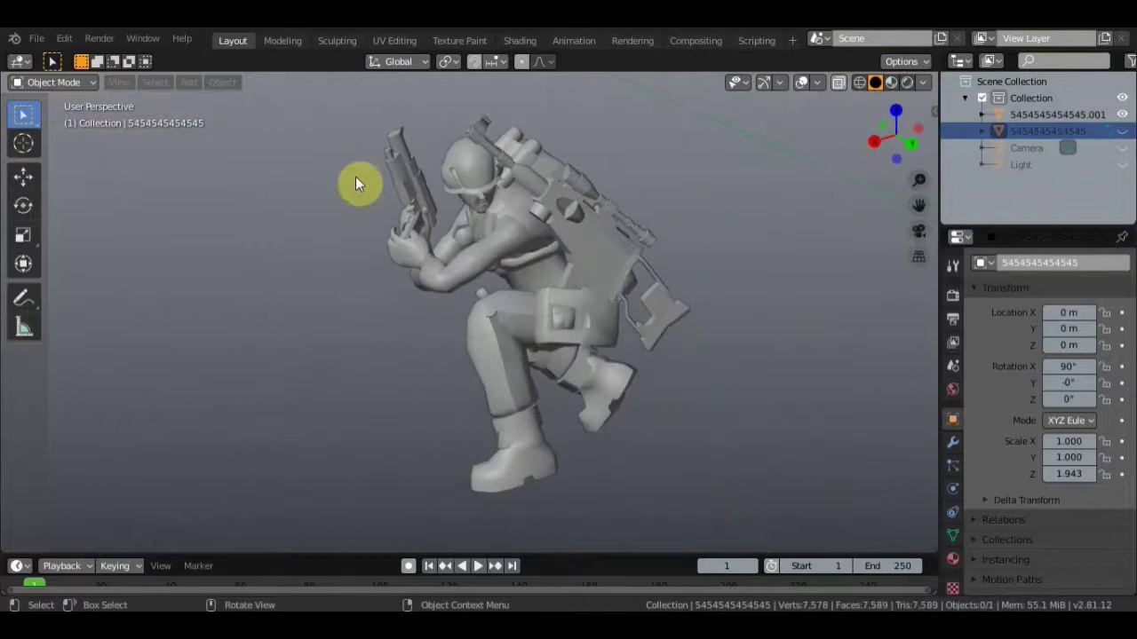
left_click(38, 40)
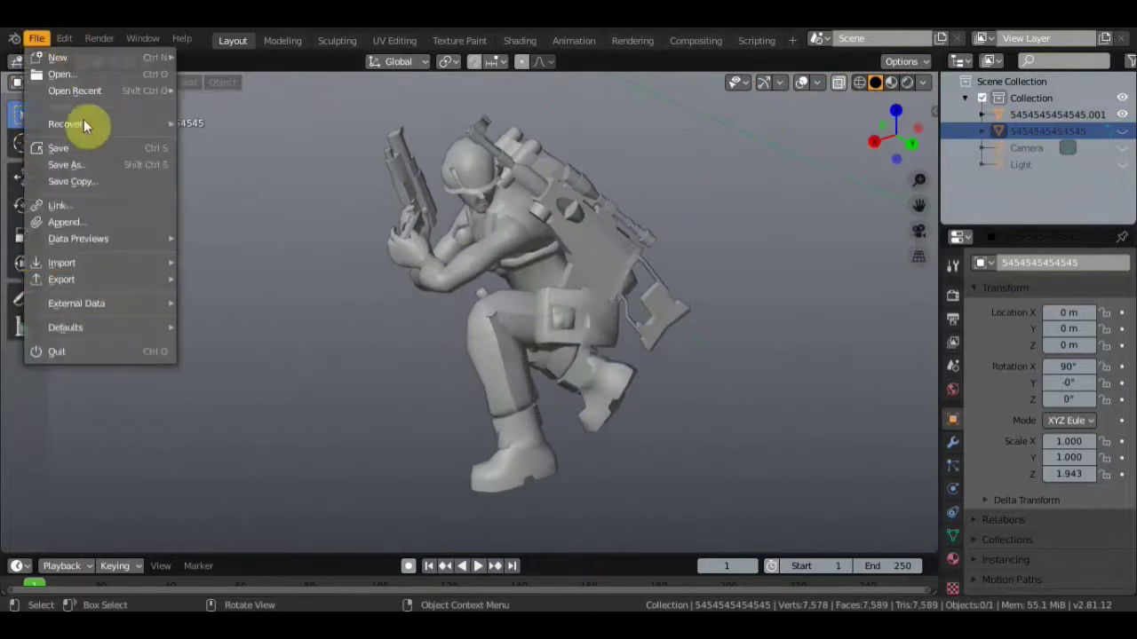
Load a new General file with Don't Save, then orbit around the default cube.
mouse_move(58, 57)
left_click(209, 55)
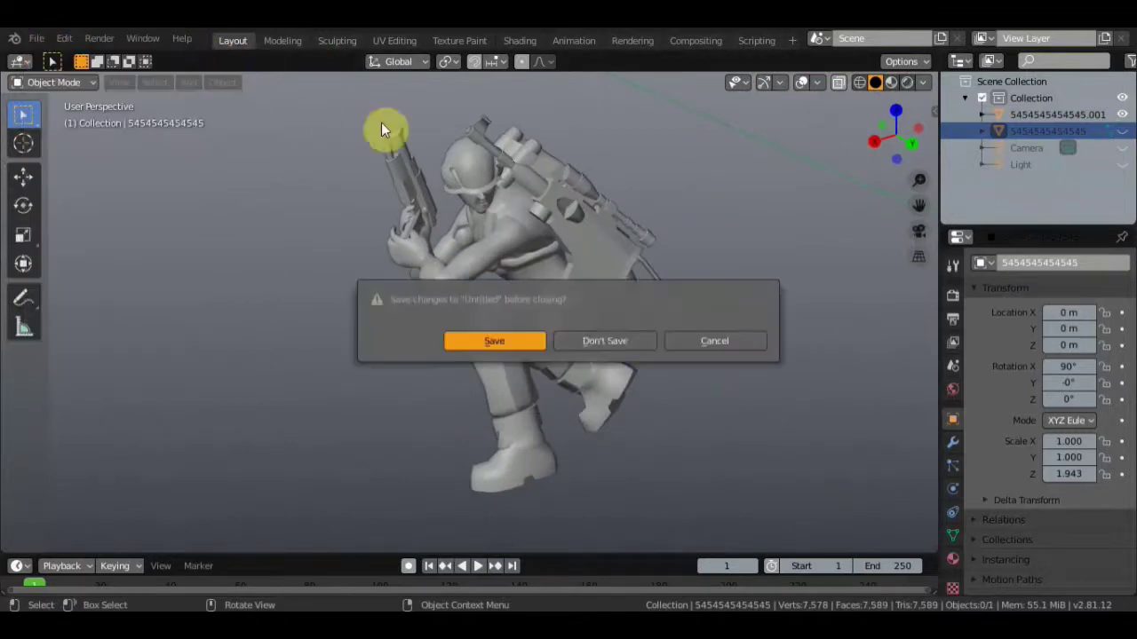
left_click(611, 337)
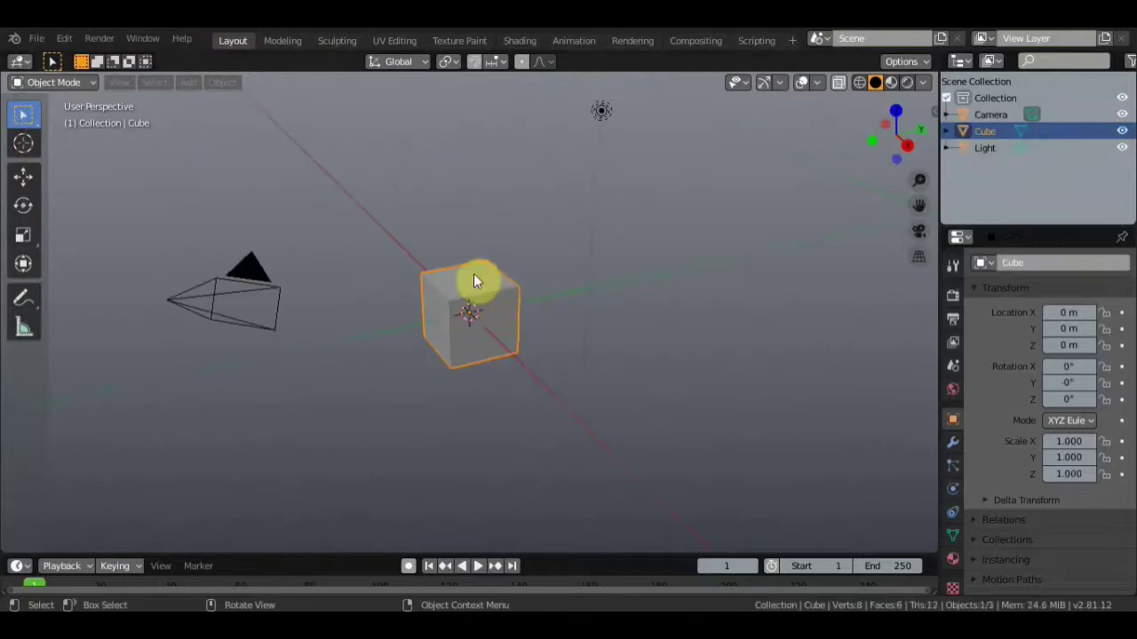
scroll(485, 342, "up", 3)
mouse_move(488, 303)
middle_mouse_down()
mouse_move(520, 309)
mouse_move(510, 302)
middle_mouse_up()
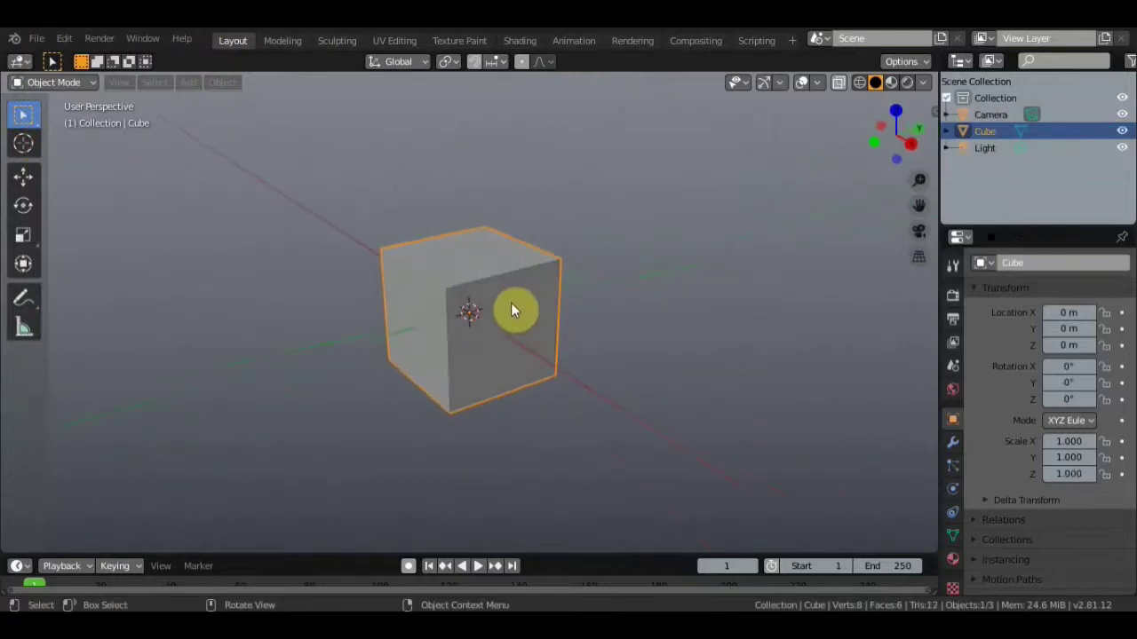
Show the sidebar's View tab and set the viewport focal length to 45.8 mm.
key("n")
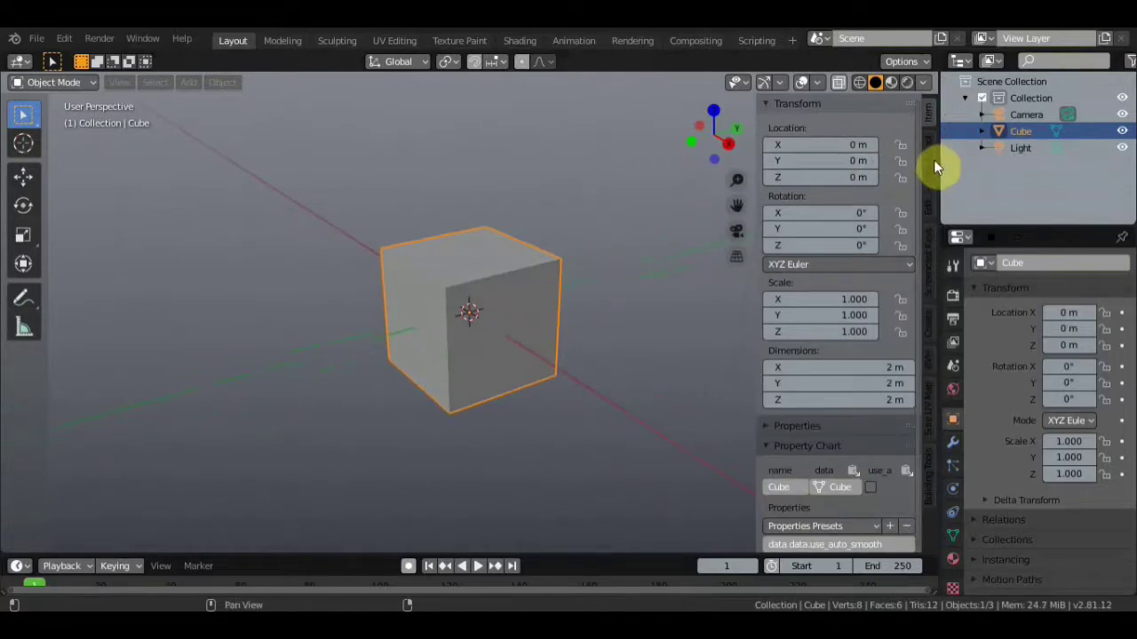
left_click(928, 175)
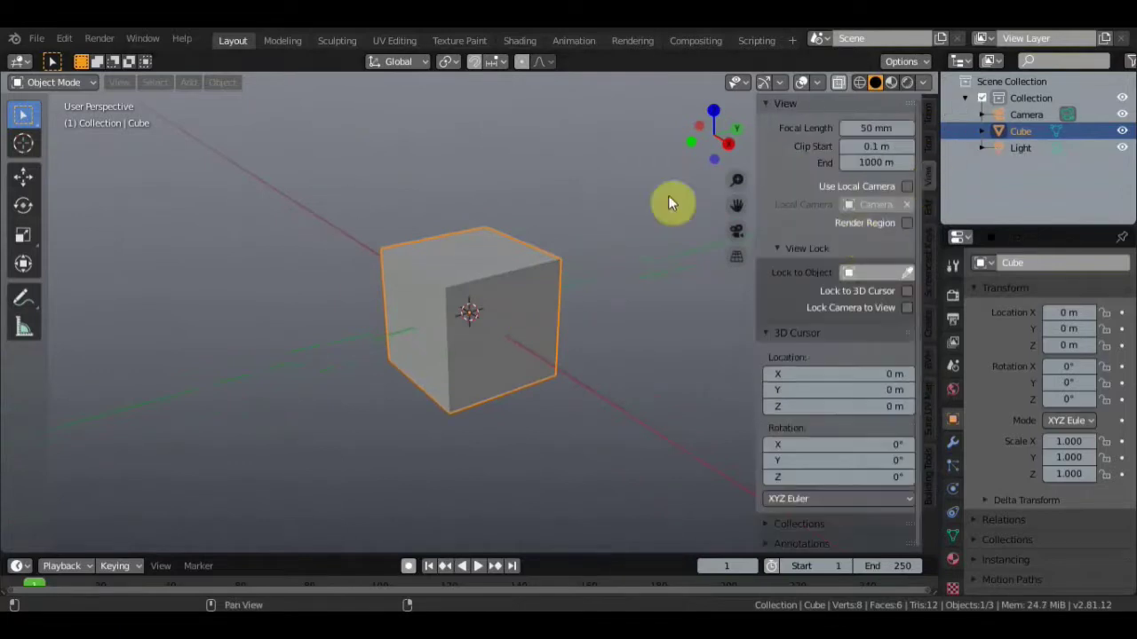
scroll(424, 359, "up", 3)
scroll(416, 352, "up", 2)
scroll(426, 355, "up", 2)
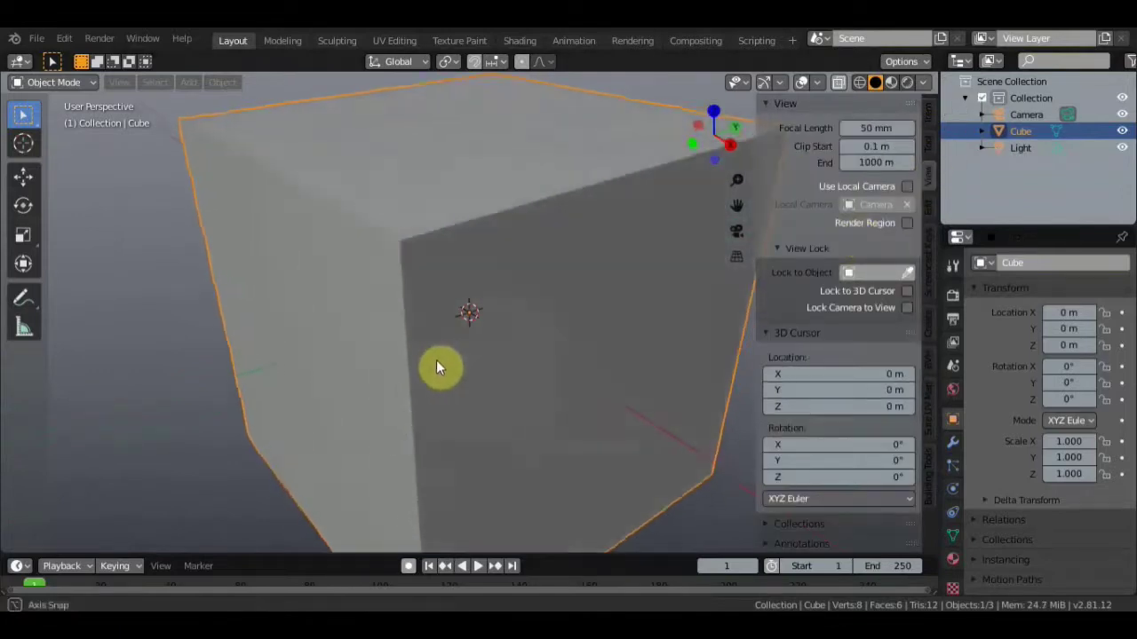
scroll(442, 378, "up", 2)
scroll(446, 388, "up", 2)
scroll(446, 388, "up", 2)
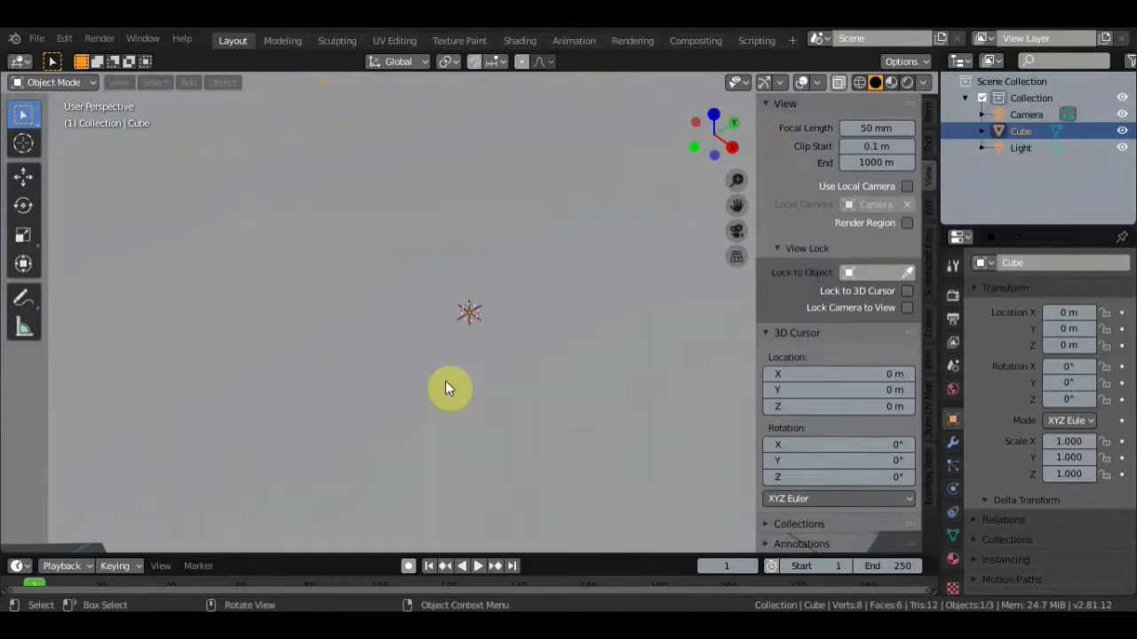
scroll(445, 387, "up", 2)
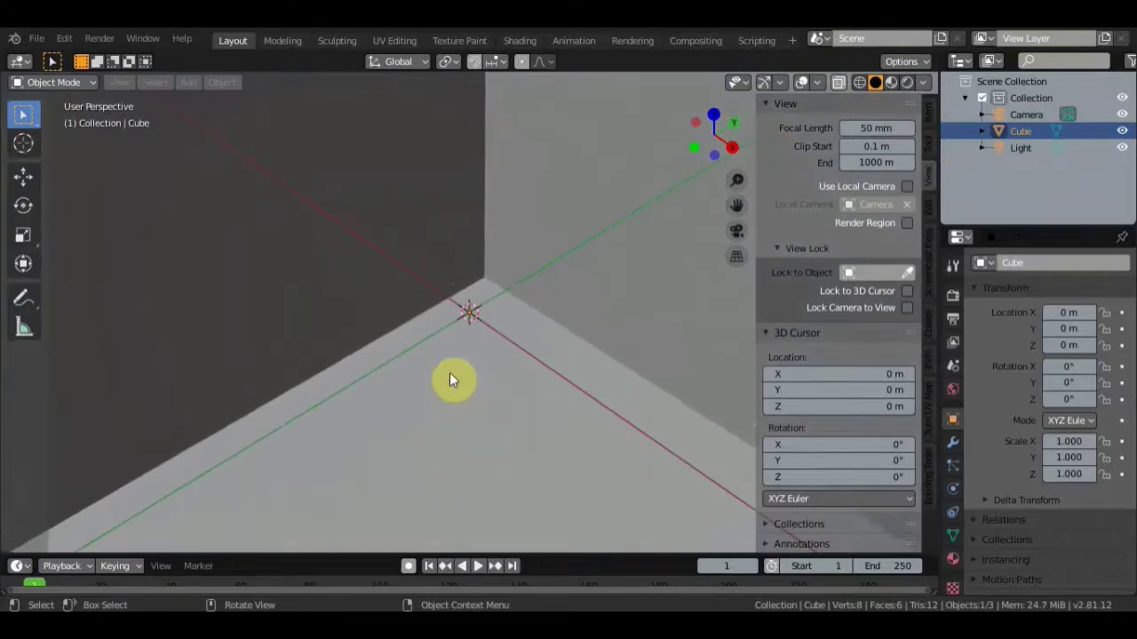
scroll(449, 372, "down", 4)
scroll(449, 372, "down", 2)
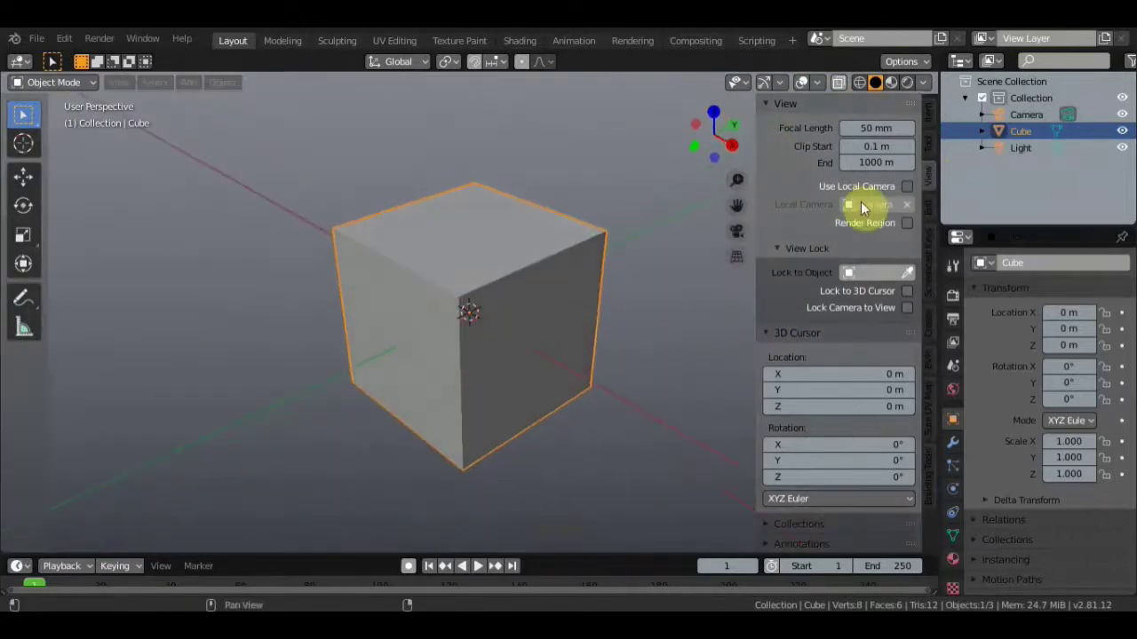
left_click_drag(875, 127, 781, 128)
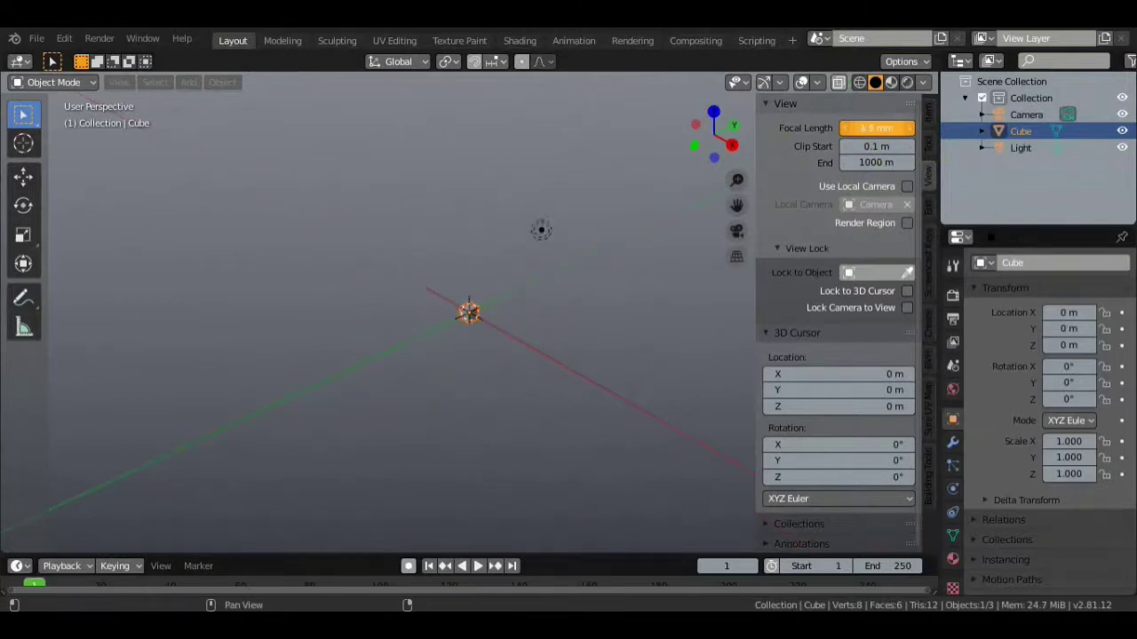
left_click_drag(781, 128, 888, 128)
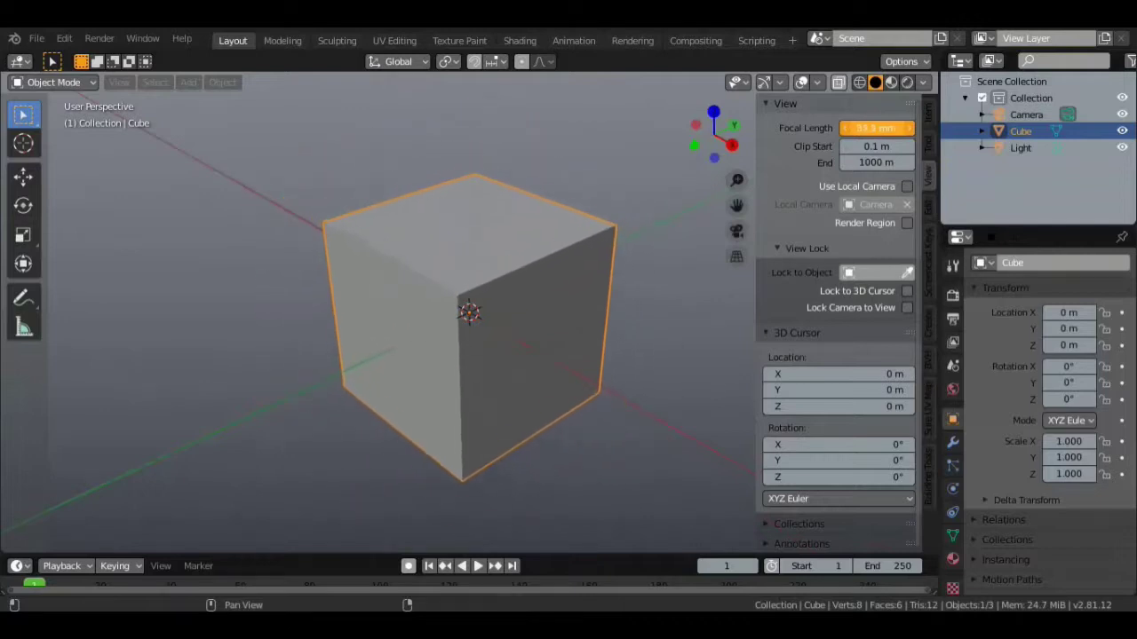
left_click_drag(888, 128, 816, 144)
Test a higher Clip Start that cuts the cube, then lower it to 0.001 m.
scroll(627, 298, "up", 5)
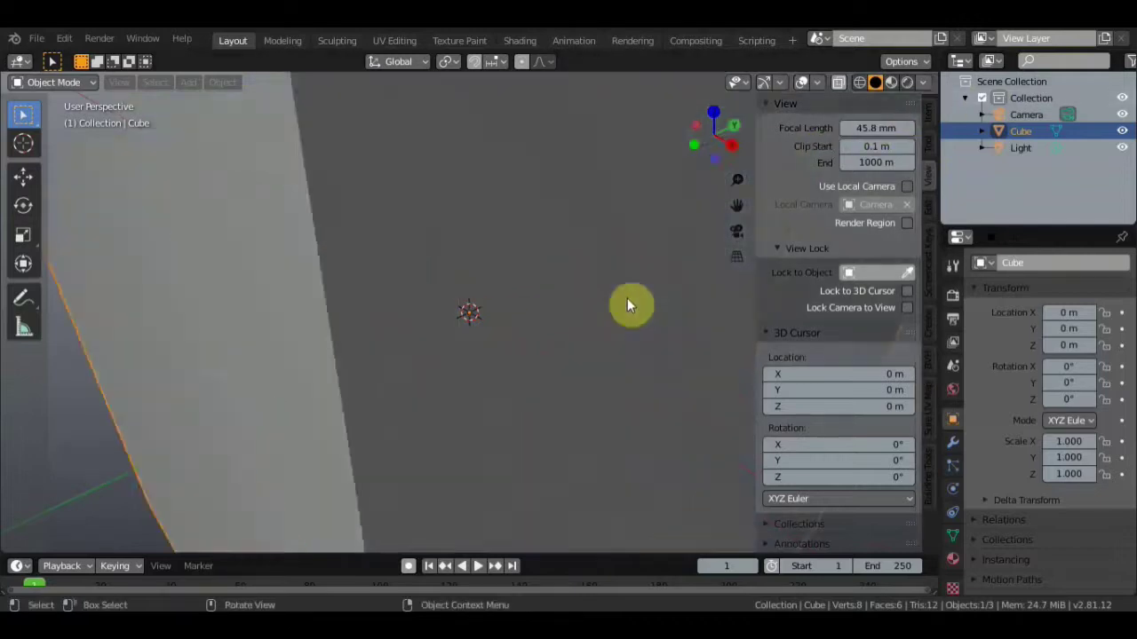
scroll(626, 298, "up", 2)
scroll(627, 298, "down", 2)
scroll(627, 297, "down", 4)
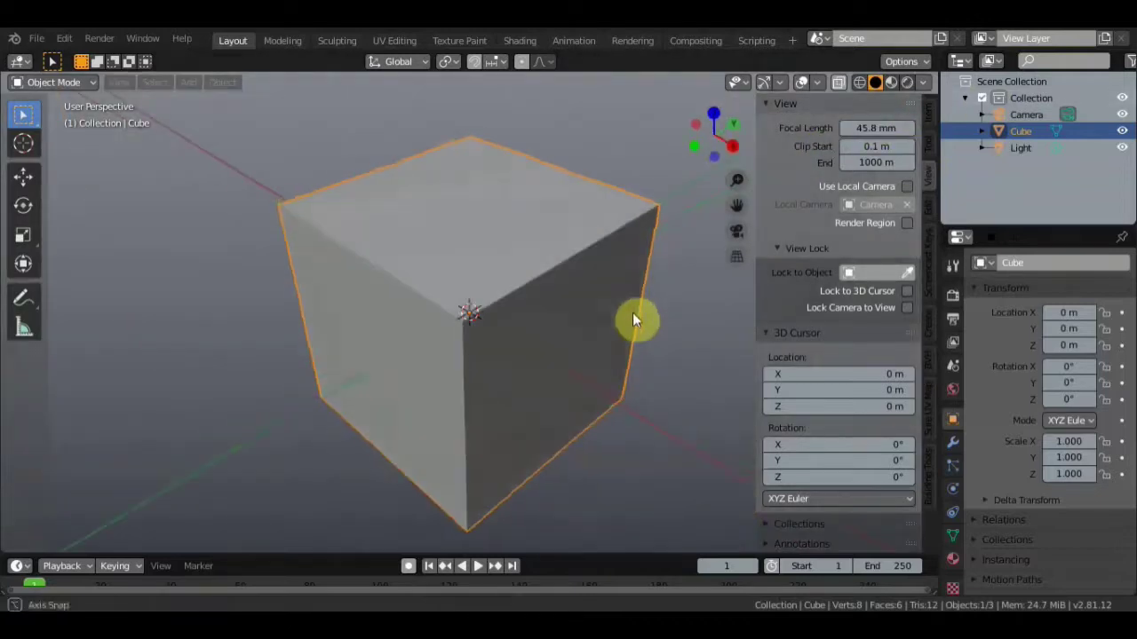
scroll(633, 312, "down", 2)
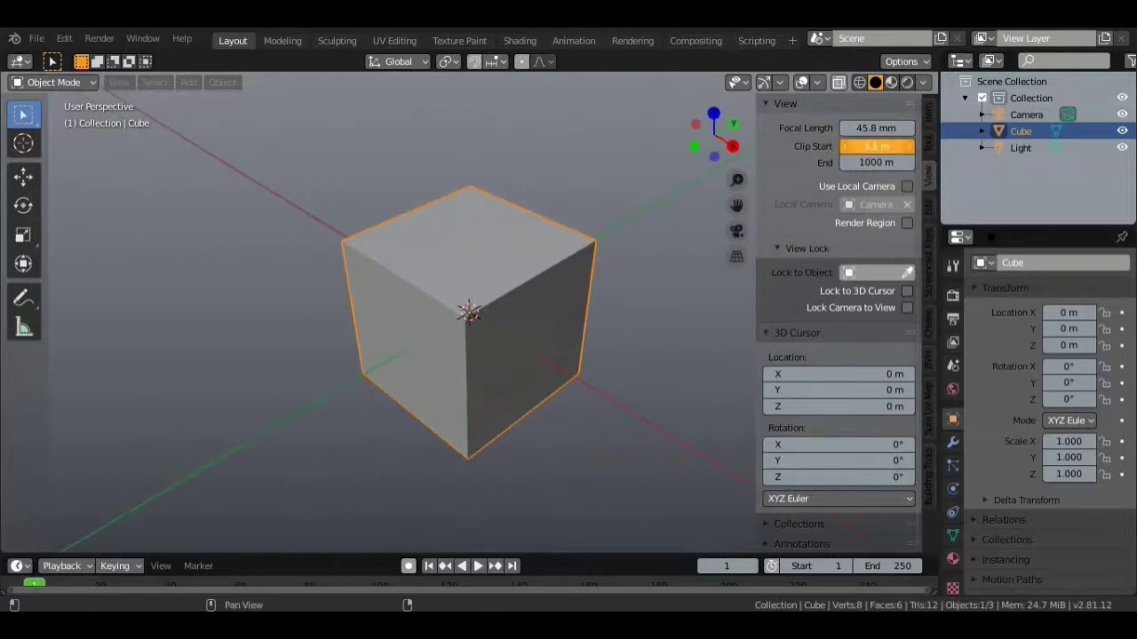
left_click_drag(875, 146, 914, 146)
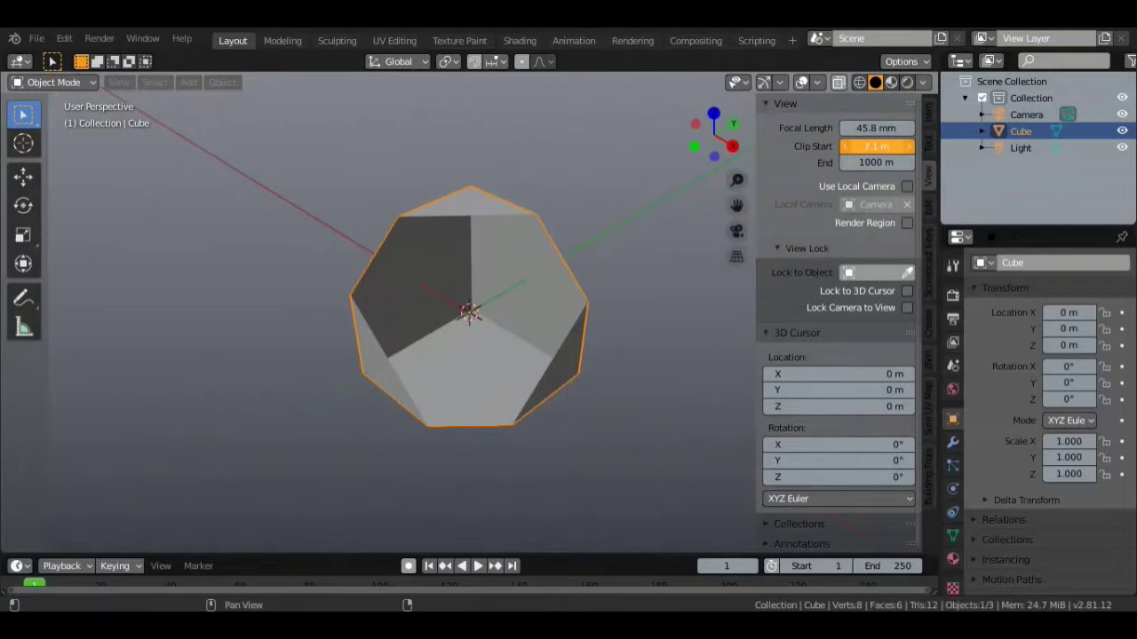
mouse_move(897, 147)
left_mouse_down()
mouse_move(874, 146)
mouse_move(911, 146)
mouse_move(874, 147)
mouse_move(888, 146)
left_mouse_up()
scroll(630, 297, "up", 3)
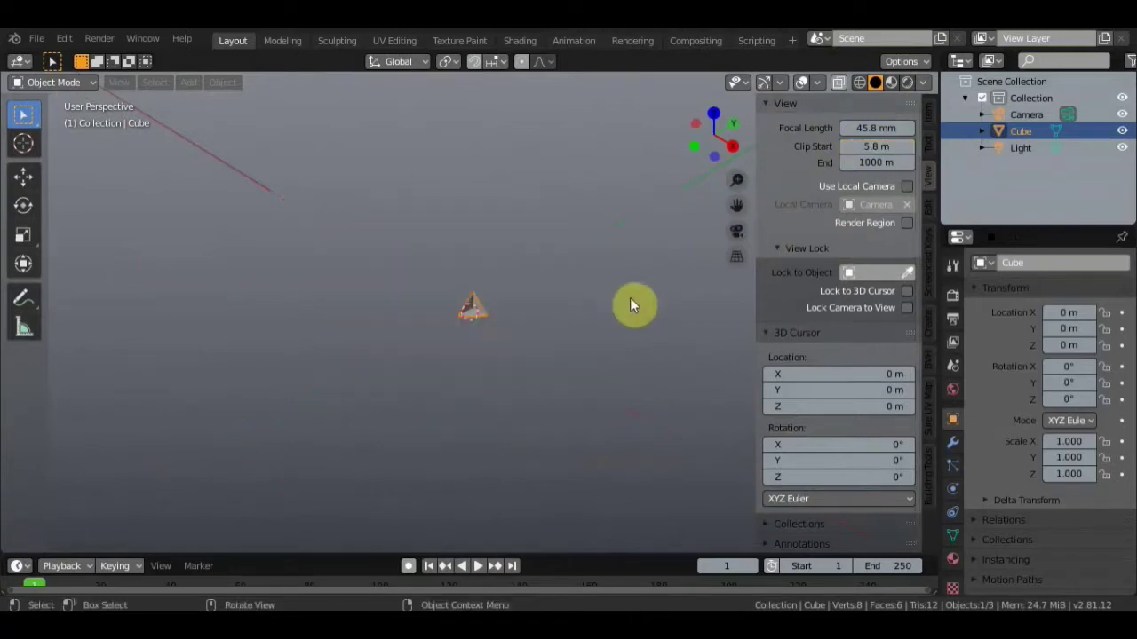
scroll(629, 298, "down", 2)
scroll(629, 299, "up", 2)
scroll(628, 298, "down", 2)
scroll(627, 298, "up", 2)
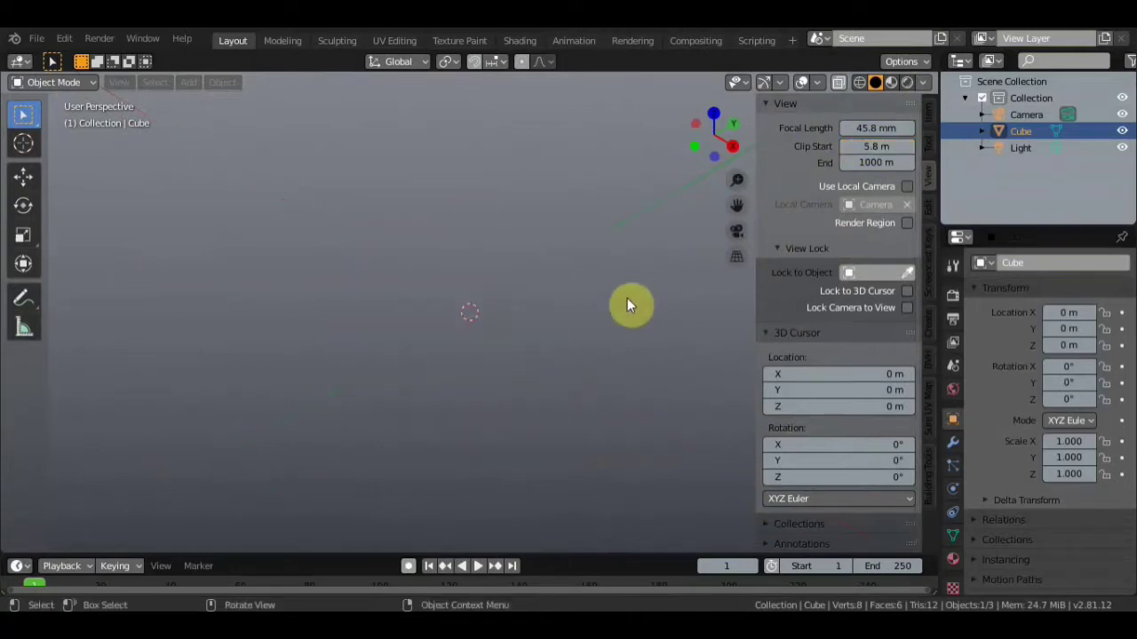
scroll(627, 298, "down", 2)
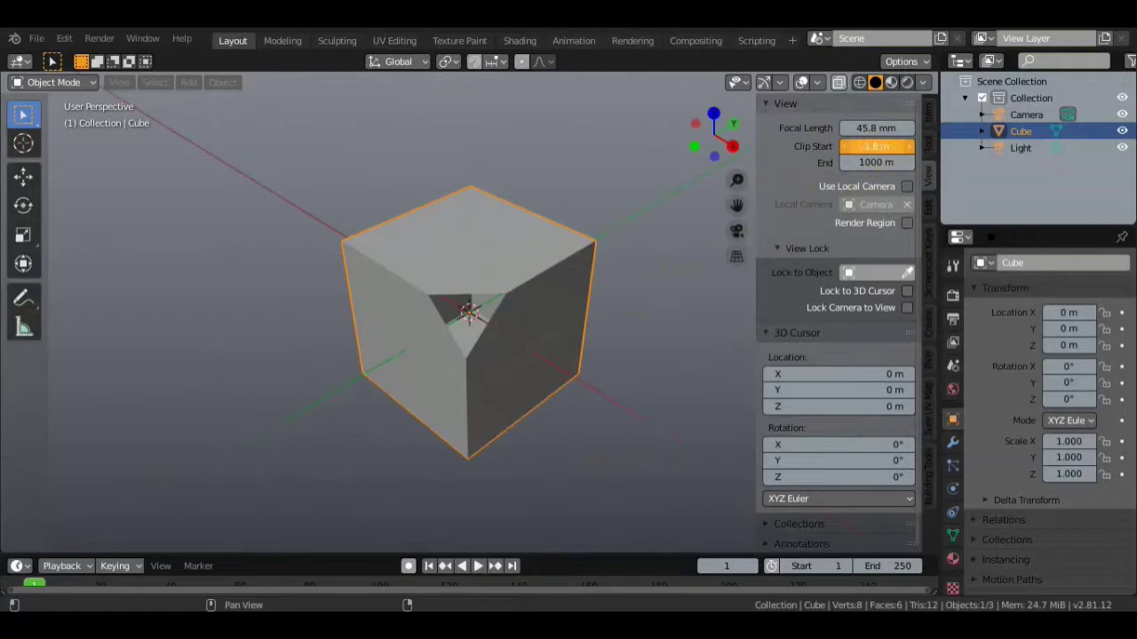
left_click_drag(878, 147, 853, 147)
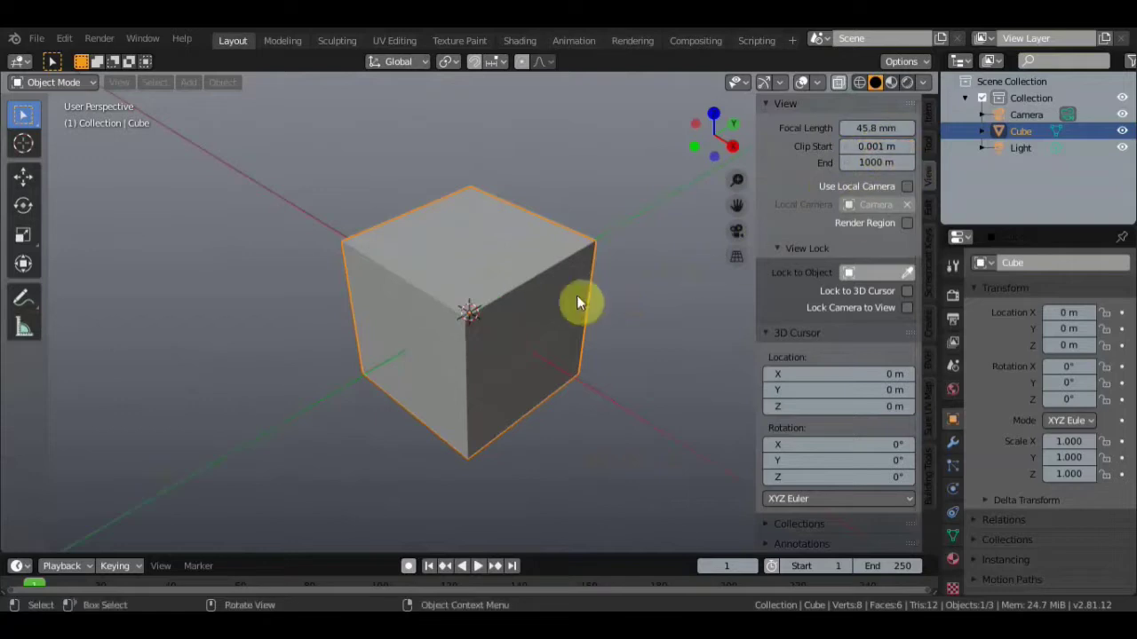
scroll(577, 297, "down", 2)
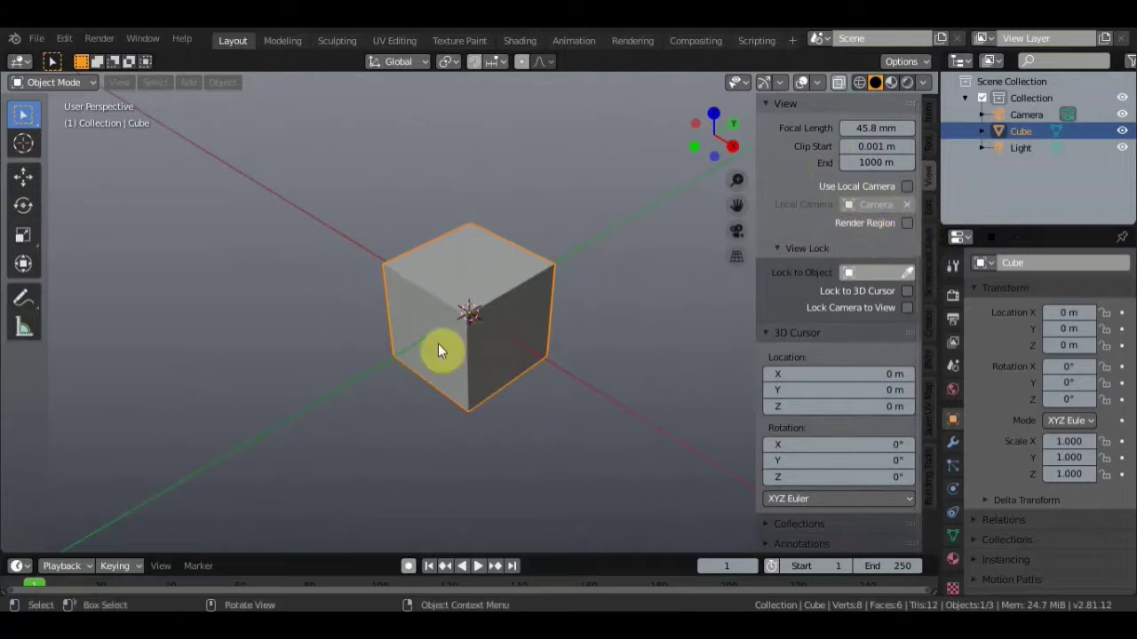
Toggle Render Region on and back off while orbiting to see the cube's top.
scroll(439, 341, "up", 5)
scroll(443, 339, "up", 3)
scroll(443, 339, "down", 2)
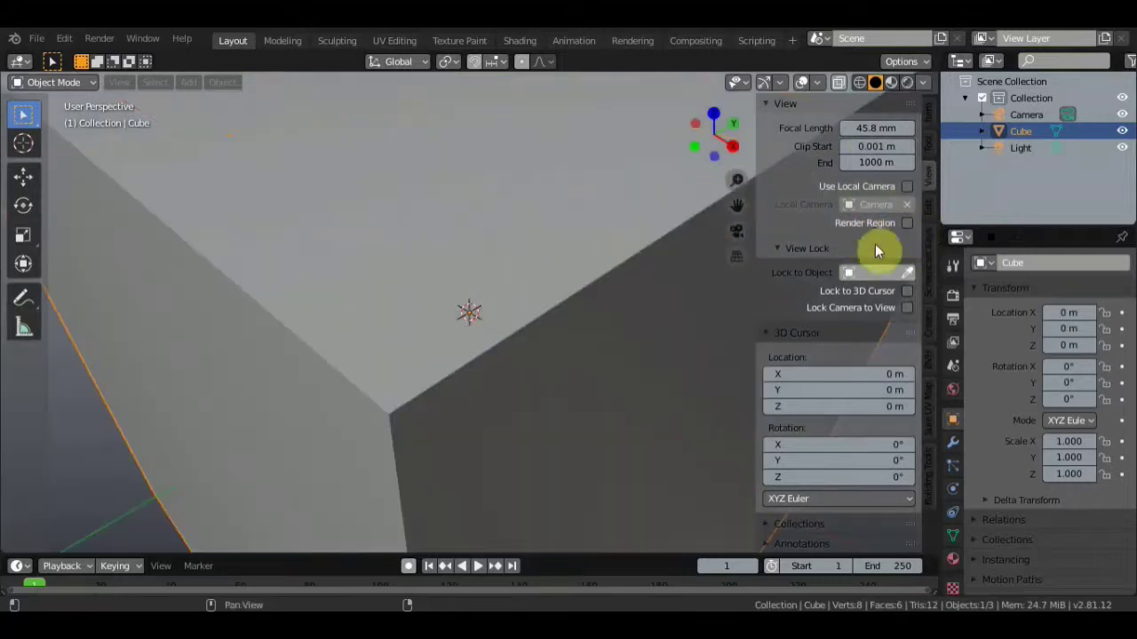
left_click(906, 223)
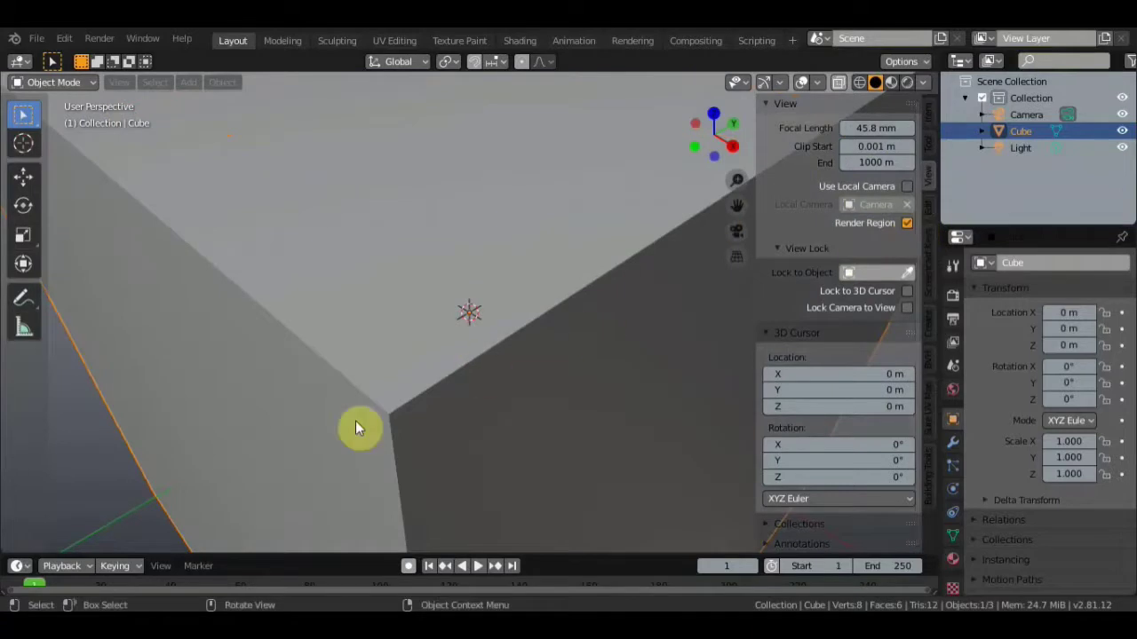
scroll(356, 419, "down", 3)
scroll(356, 419, "down", 3)
middle_click_drag(364, 413, 378, 387)
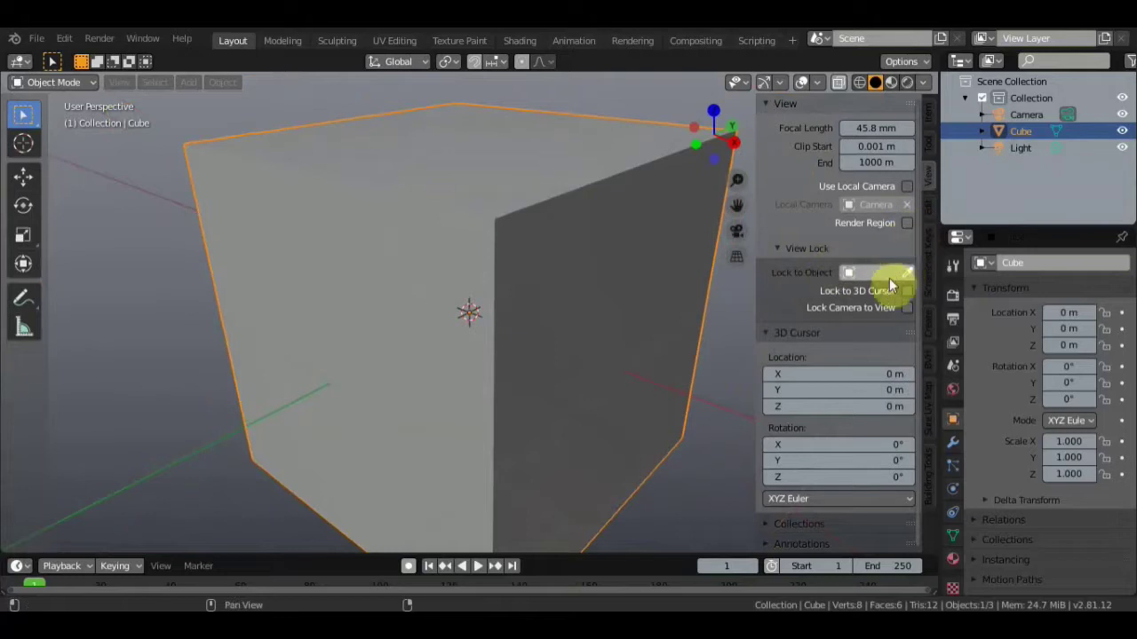
left_click(899, 217)
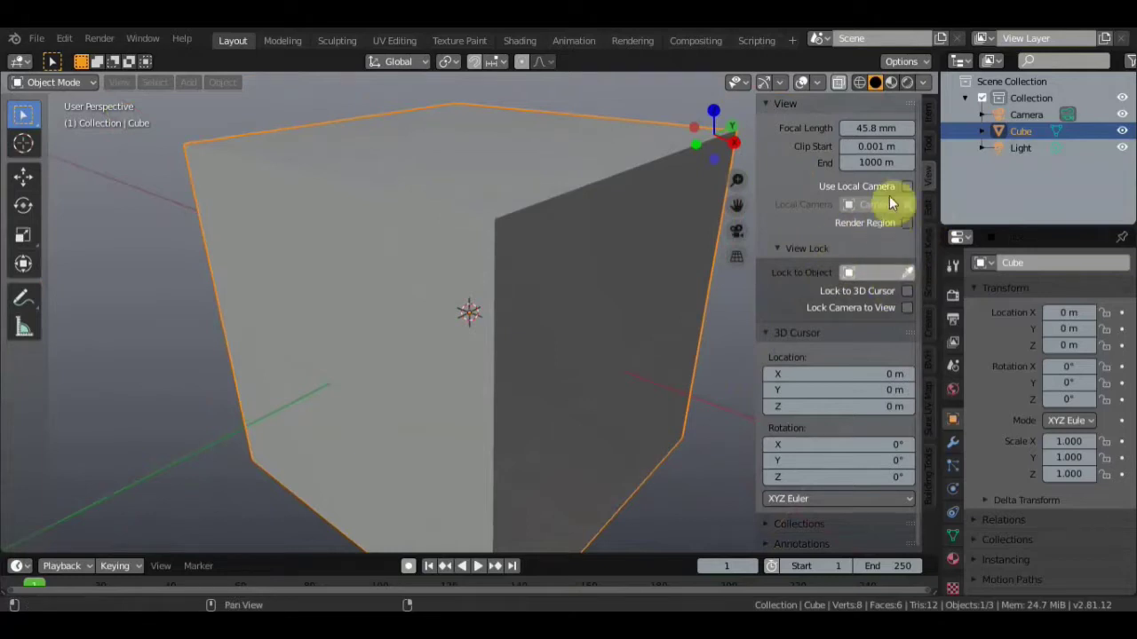
scroll(533, 302, "down", 3)
mouse_move(437, 300)
middle_mouse_down()
mouse_move(444, 341)
mouse_move(413, 341)
mouse_move(242, 214)
middle_mouse_up()
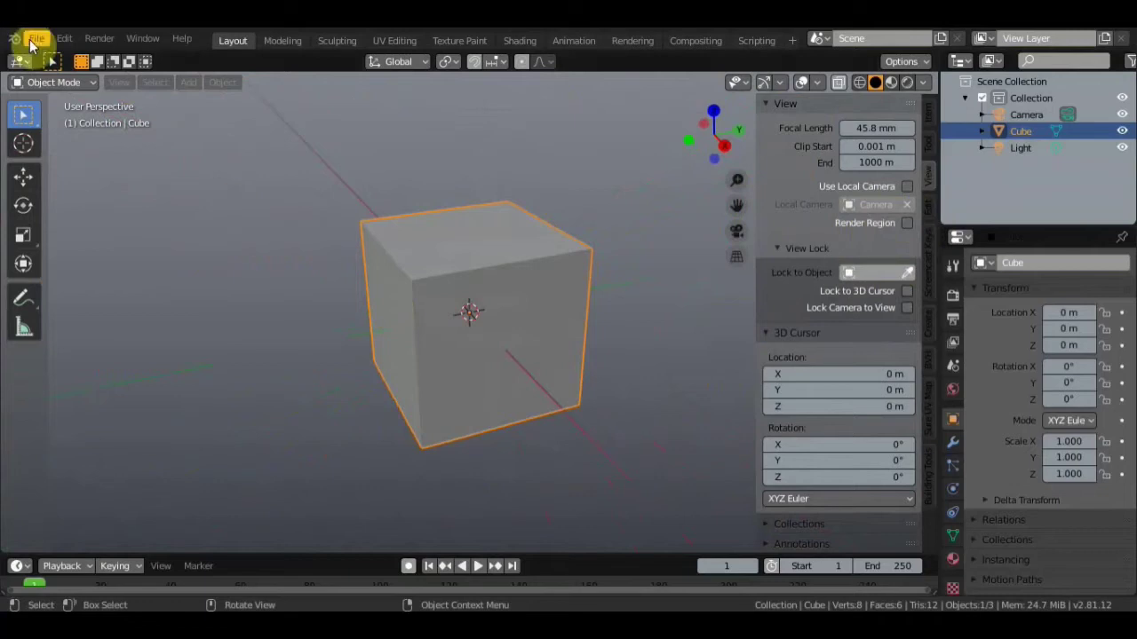
Delete the cube, then import Desktop/ar2.obj via File > Import > Wavefront (.obj).
key("Delete")
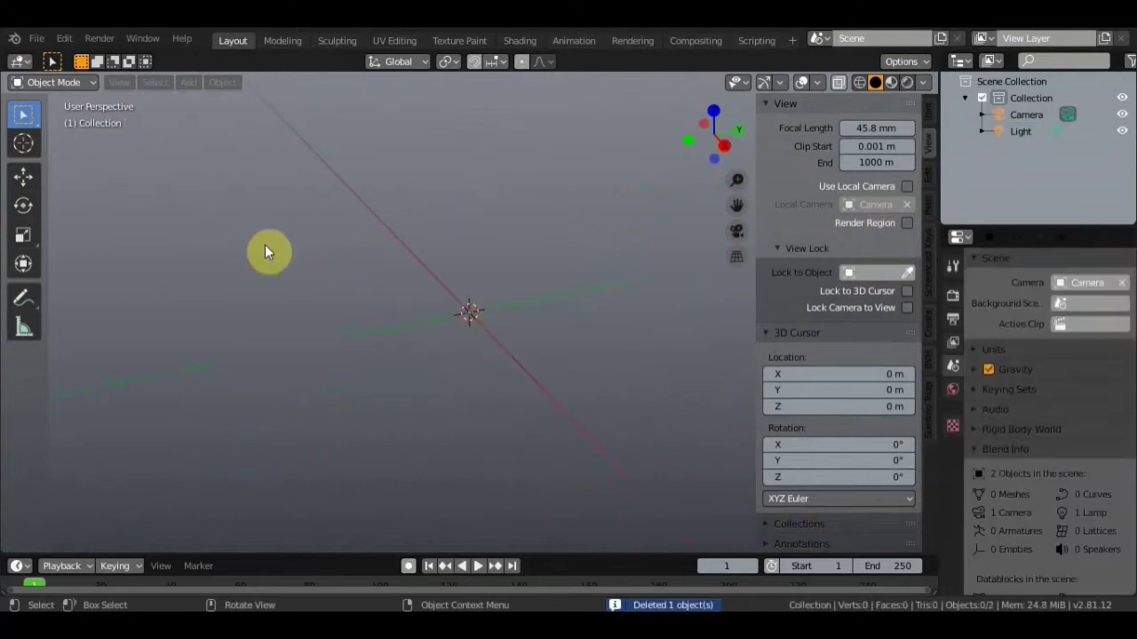
left_click(38, 40)
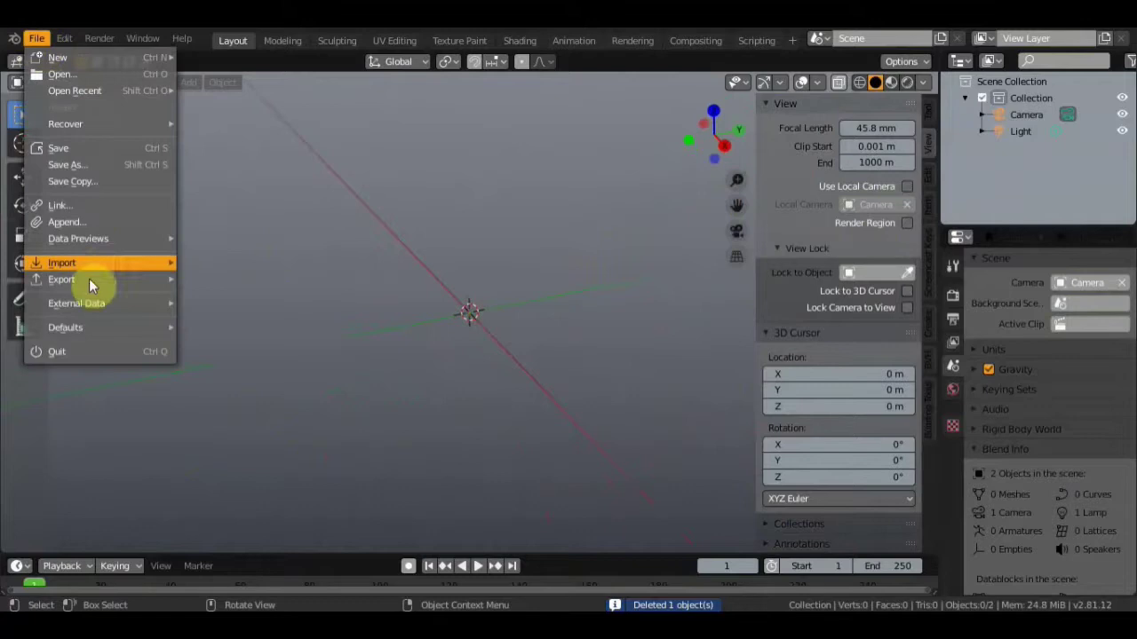
mouse_move(62, 263)
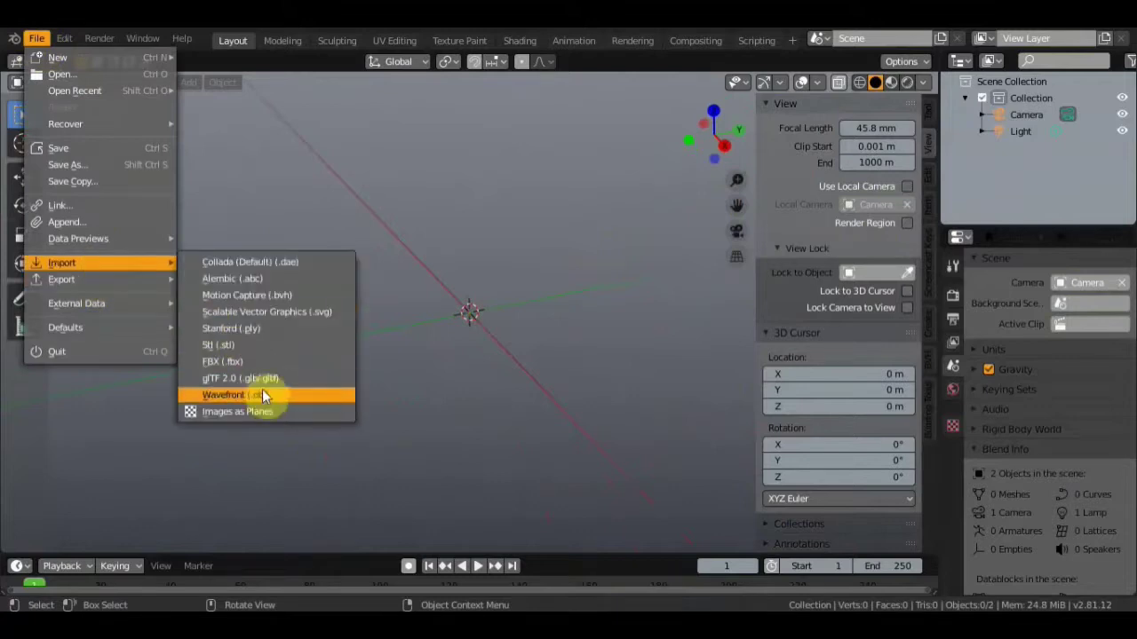
left_click(263, 394)
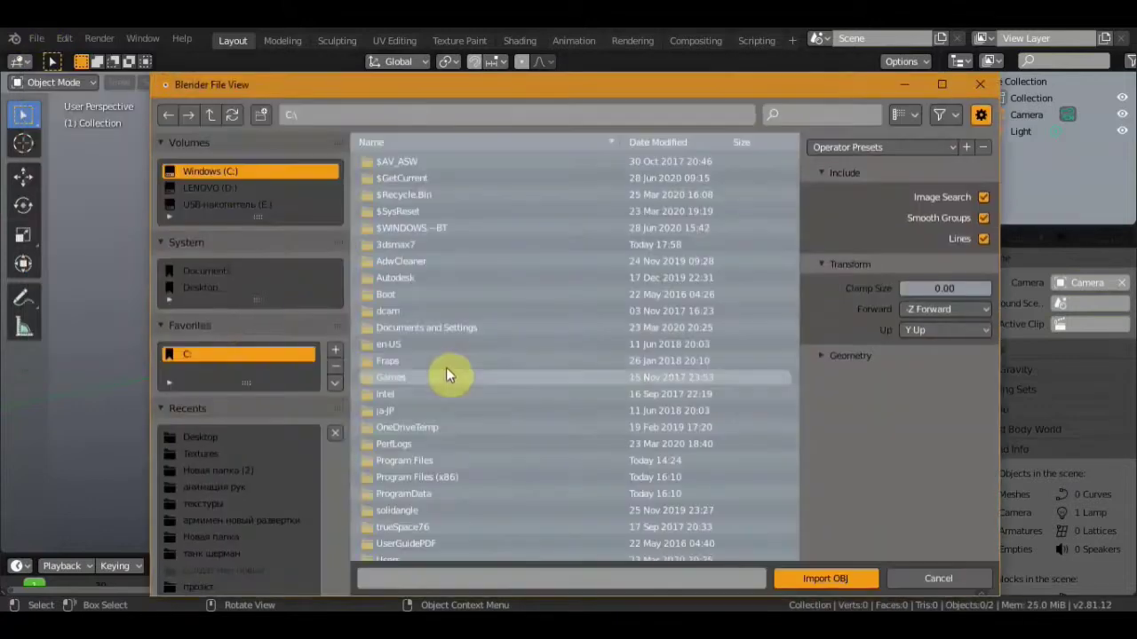
left_click(198, 285)
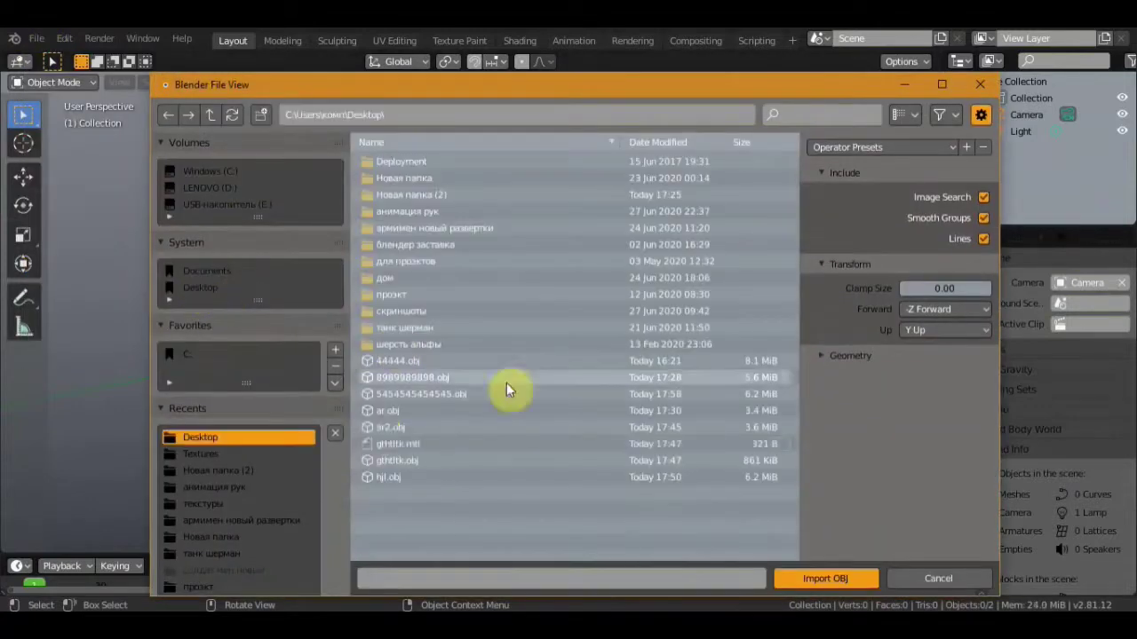
left_click(383, 429)
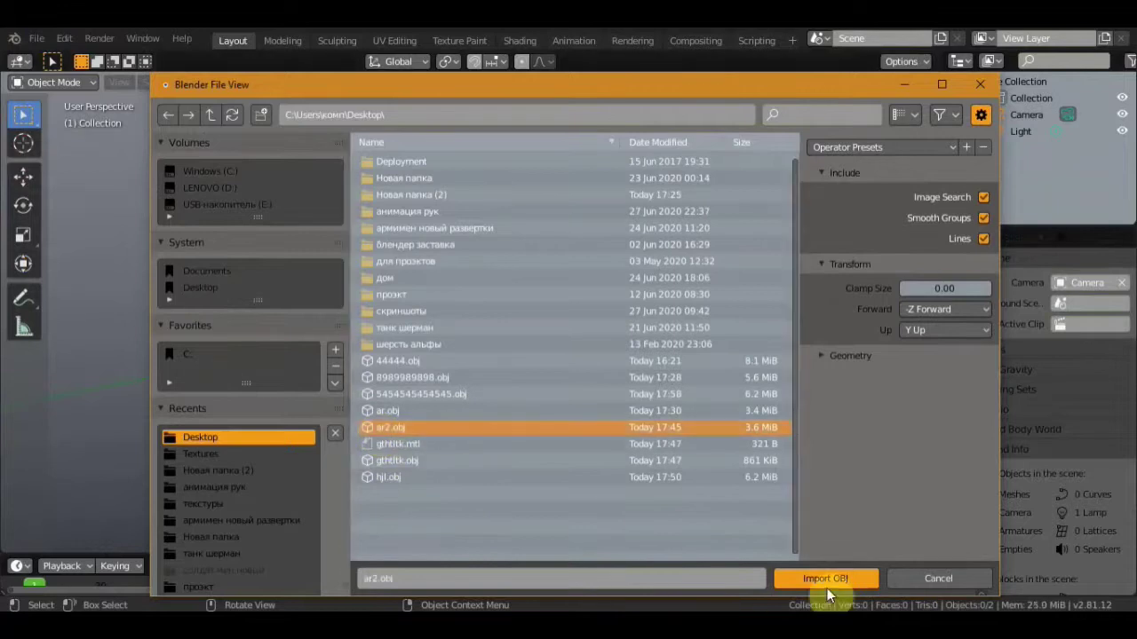
left_click(826, 580)
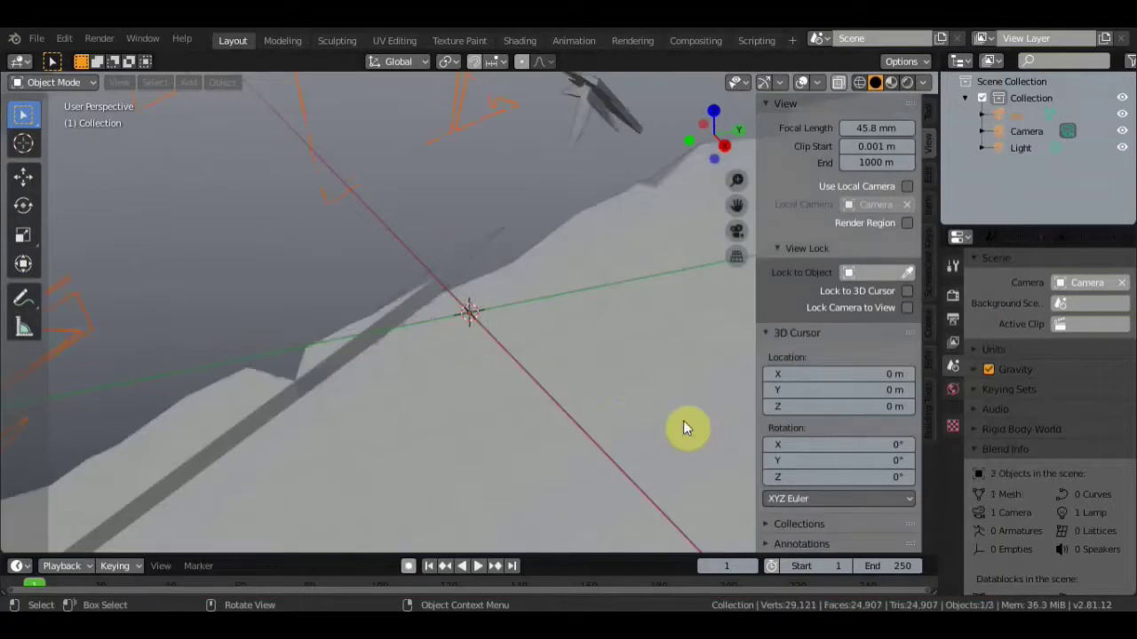
Zoom into the ar2 mesh, set Focal Length to 69.1 mm, and switch to Front Orthographic.
scroll(620, 379, "up", 3)
scroll(619, 379, "up", 3)
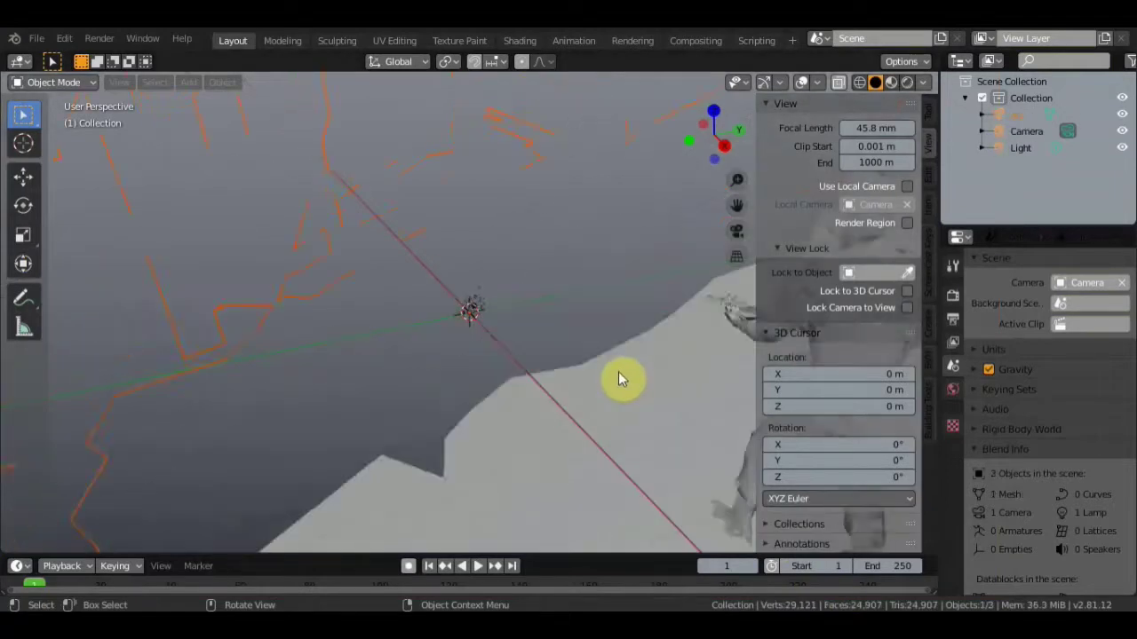
scroll(618, 380, "up", 3)
scroll(618, 380, "up", 3)
scroll(619, 380, "up", 2)
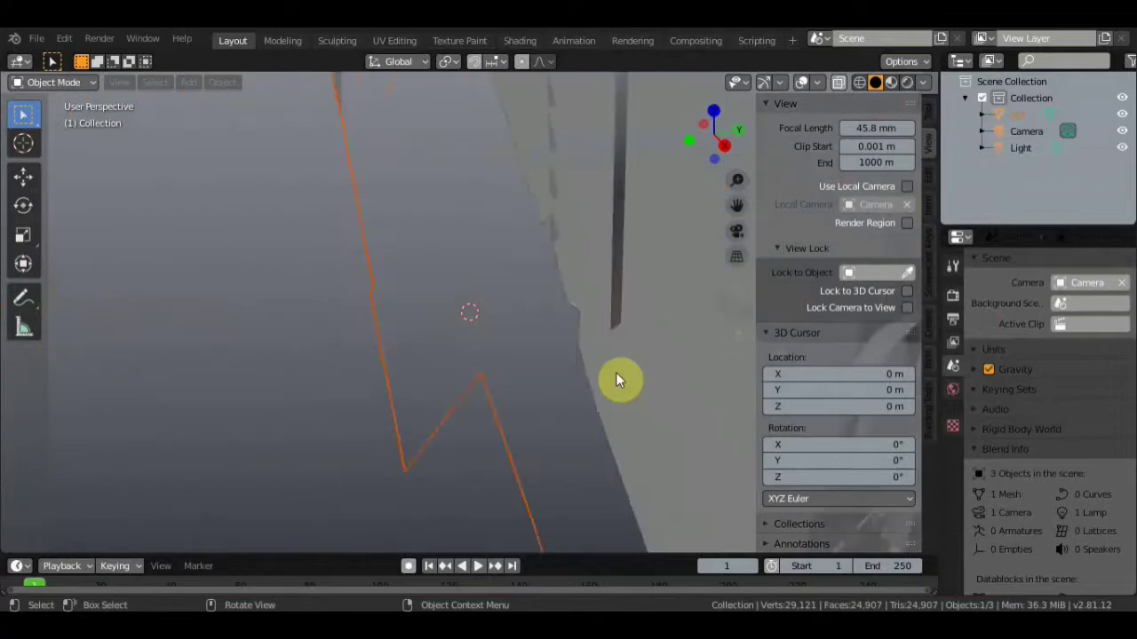
scroll(618, 380, "up", 2)
scroll(619, 380, "up", 2)
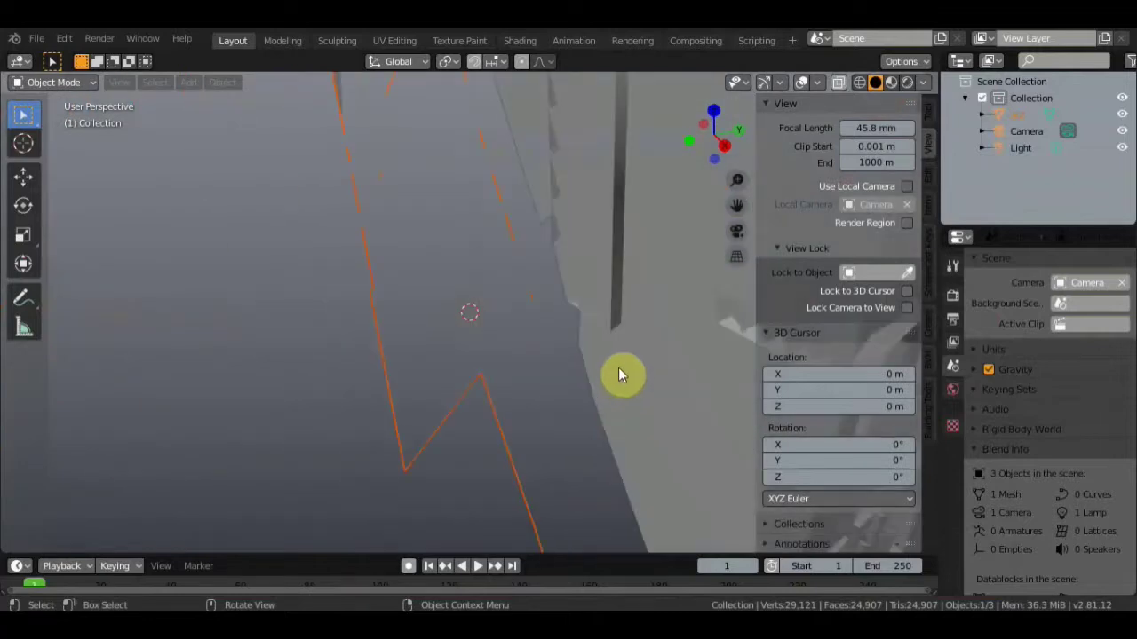
mouse_move(622, 368)
middle_mouse_down("shift")
mouse_move(563, 377)
mouse_move(518, 415)
mouse_move(508, 394)
middle_mouse_up("shift")
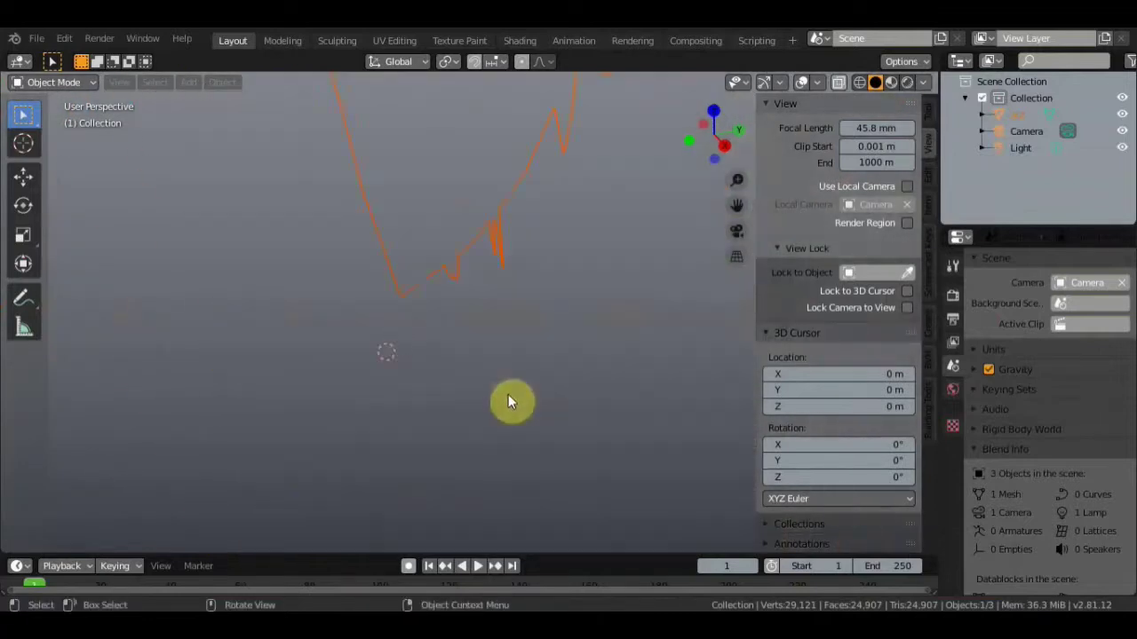
left_click(871, 128)
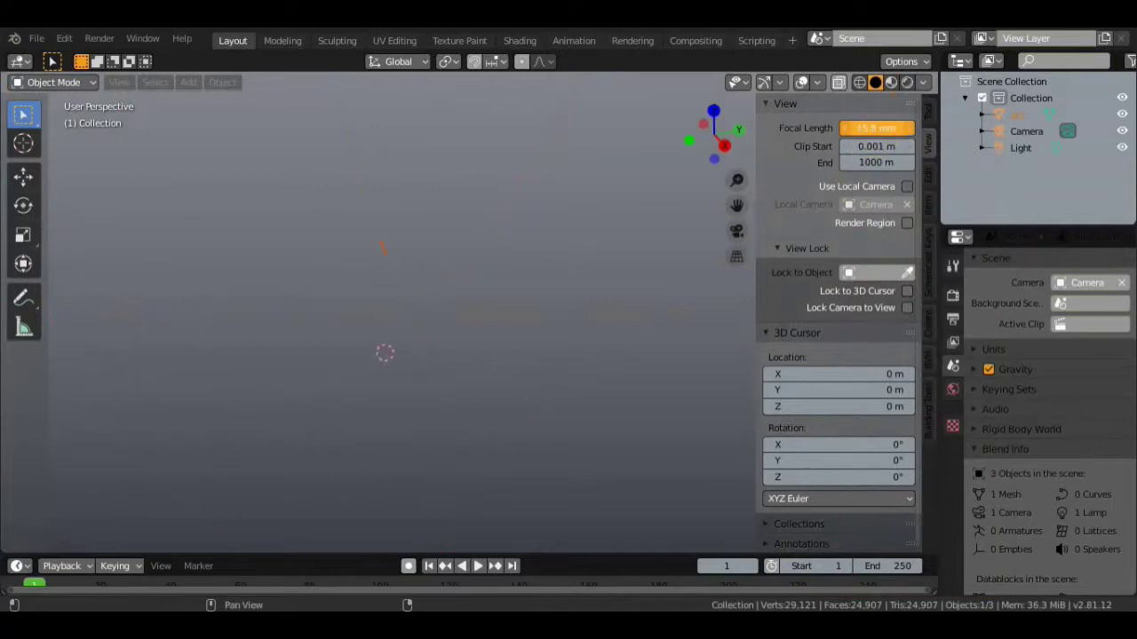
left_click_drag(876, 128, 876, 129)
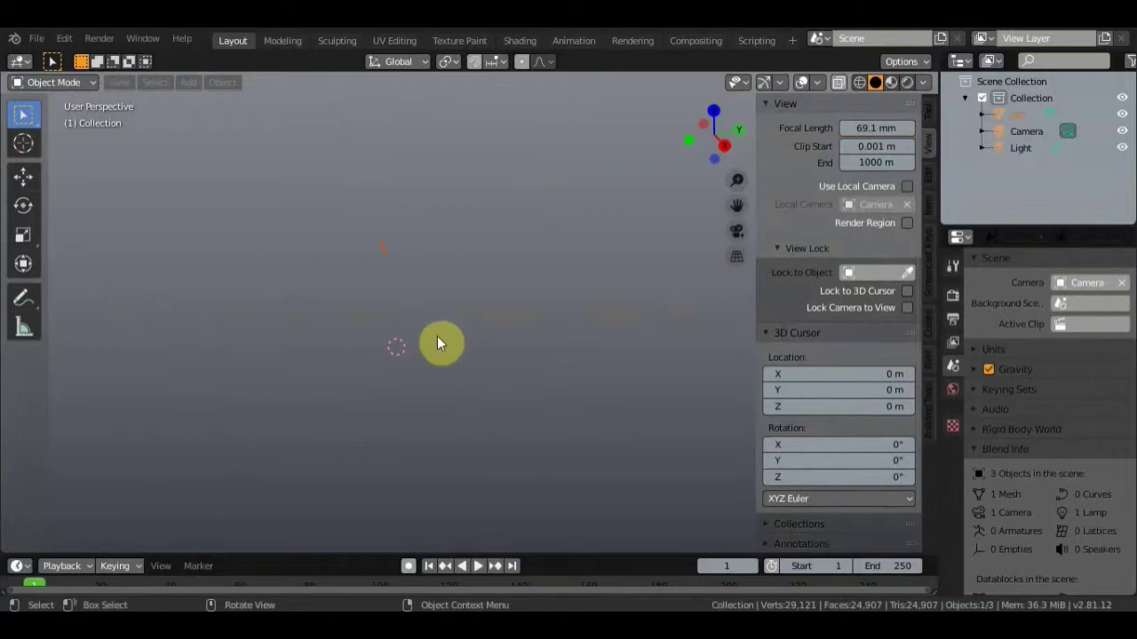
key("KP_1")
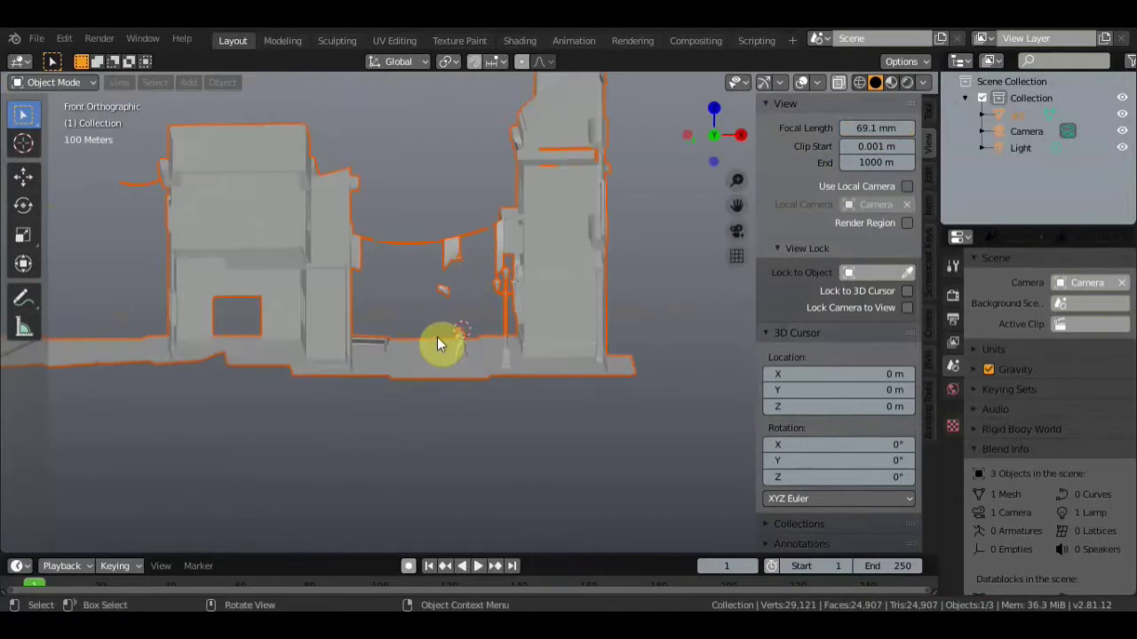
Pan and orbit toward the soldier figure and enter 8.6 mm as the focal length.
scroll(437, 345, "up", 2)
scroll(437, 344, "up", 2)
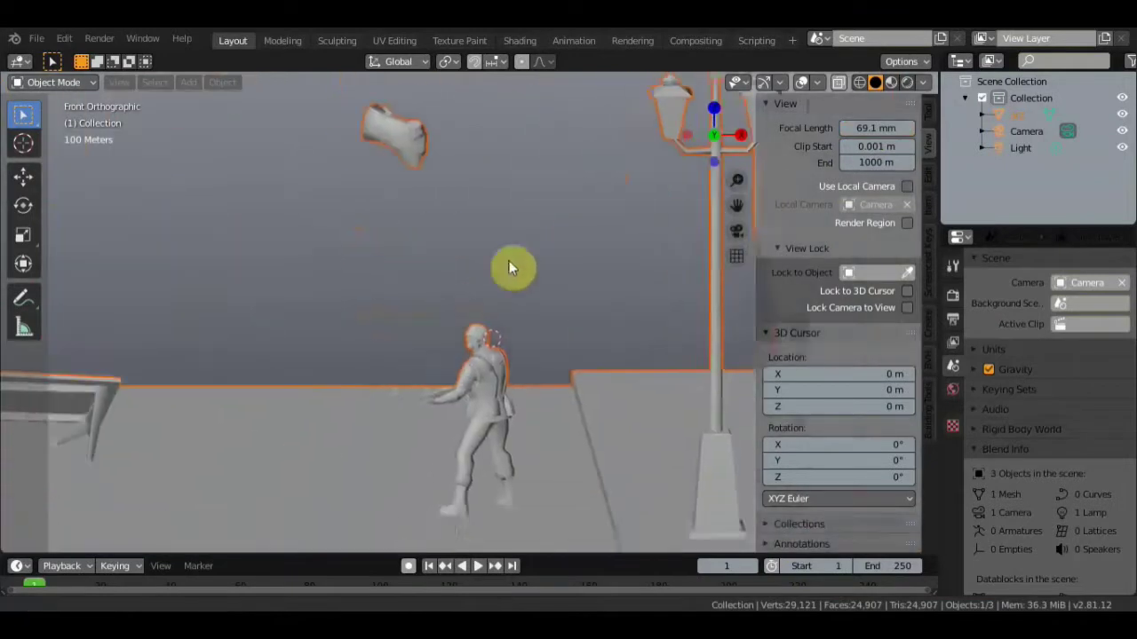
middle_click_drag(436, 345, 537, 171, "shift")
scroll(521, 227, "up", 1)
scroll(512, 248, "up", 2)
scroll(510, 248, "up", 1)
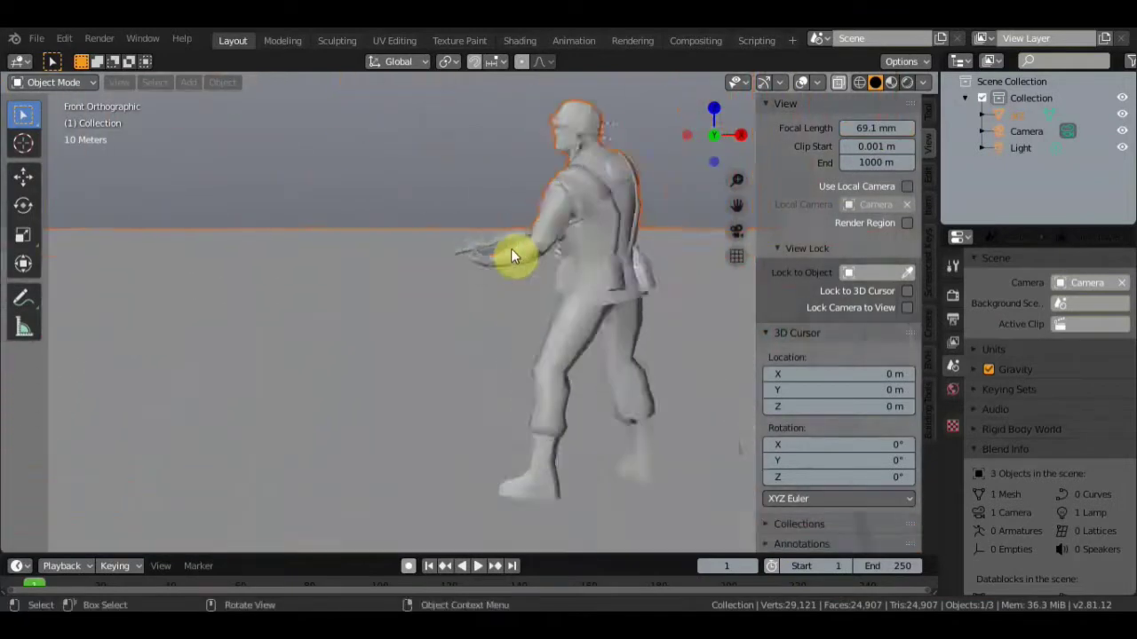
mouse_move(511, 248)
middle_mouse_down()
mouse_move(749, 255)
mouse_move(686, 286)
mouse_move(433, 304)
mouse_move(456, 305)
mouse_move(482, 330)
mouse_move(530, 325)
mouse_move(887, 144)
middle_mouse_up()
mouse_move(879, 129)
left_mouse_down()
mouse_move(656, 158)
mouse_move(496, 291)
left_mouse_up()
double_click(872, 130)
type("8.6")
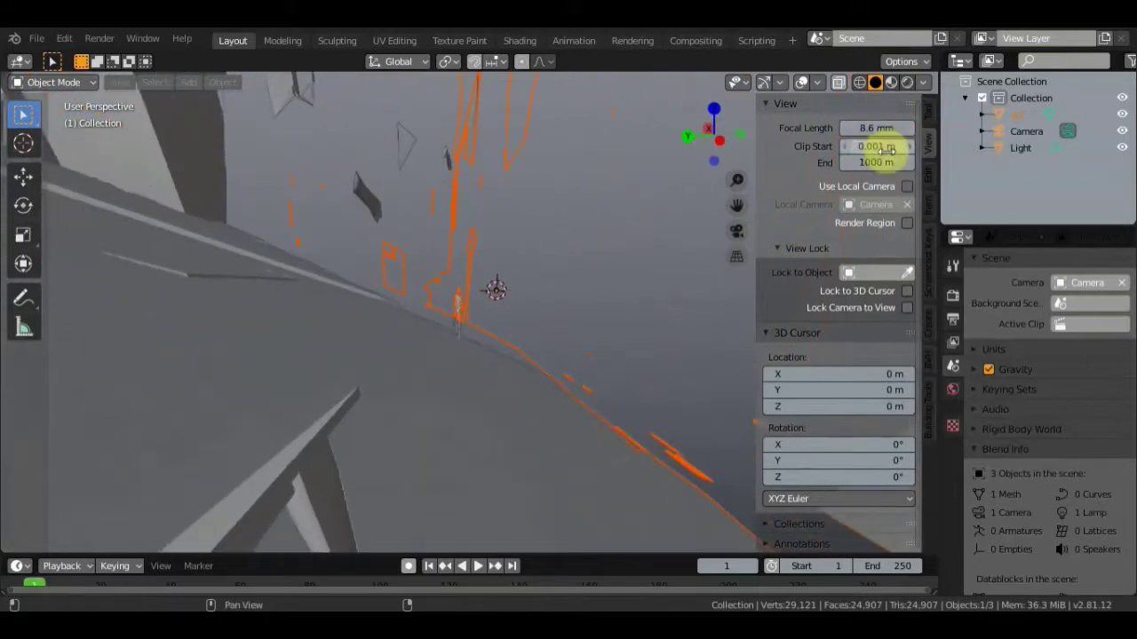
left_click(551, 287)
Raise Clip Start to 7.9 m and orbit to a close, tilted view of the character.
mouse_move(546, 284)
middle_mouse_down()
mouse_move(452, 282)
mouse_move(581, 257)
middle_mouse_up()
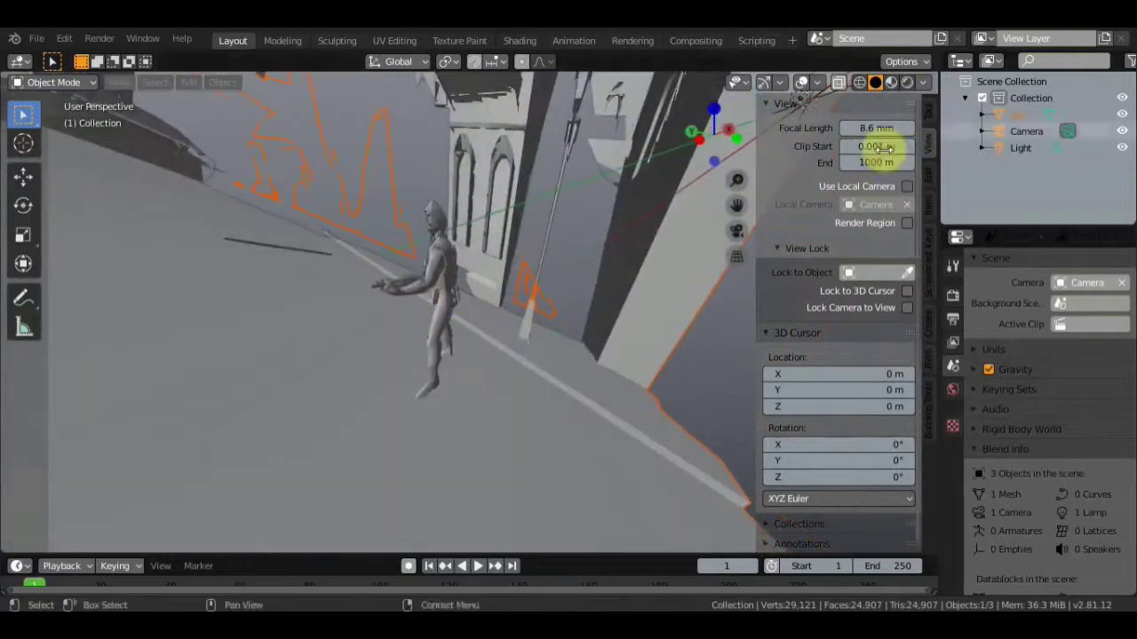
mouse_move(874, 145)
left_mouse_down()
mouse_move(896, 146)
mouse_move(874, 146)
left_mouse_up()
type("7.9")
scroll(414, 325, "up", 3)
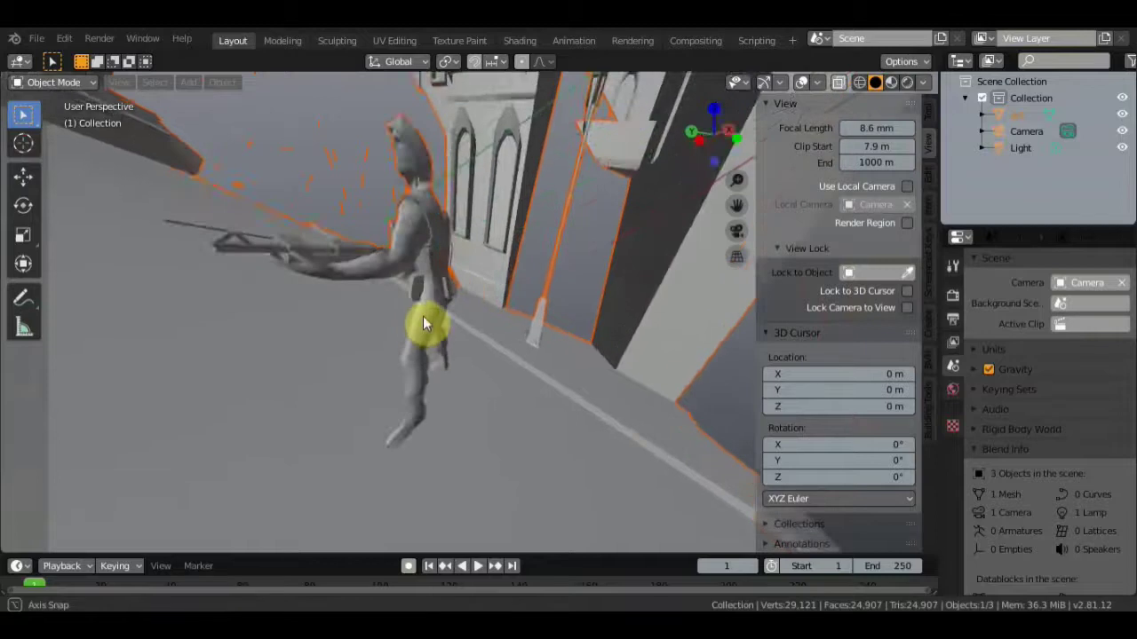
middle_click_drag(423, 316, 503, 331)
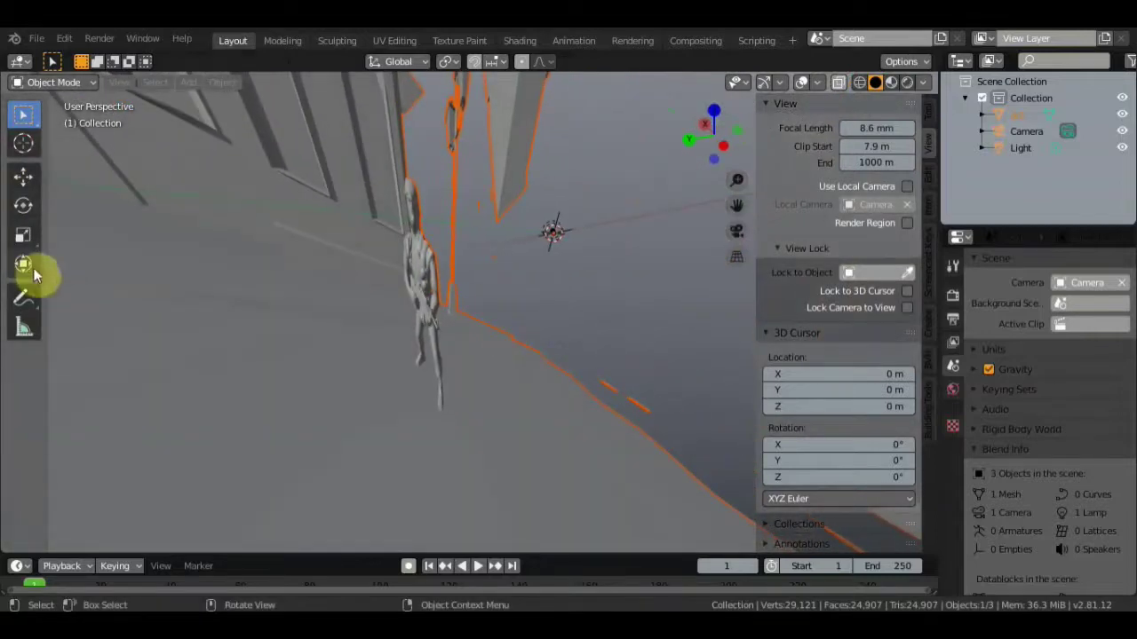
left_click(26, 264)
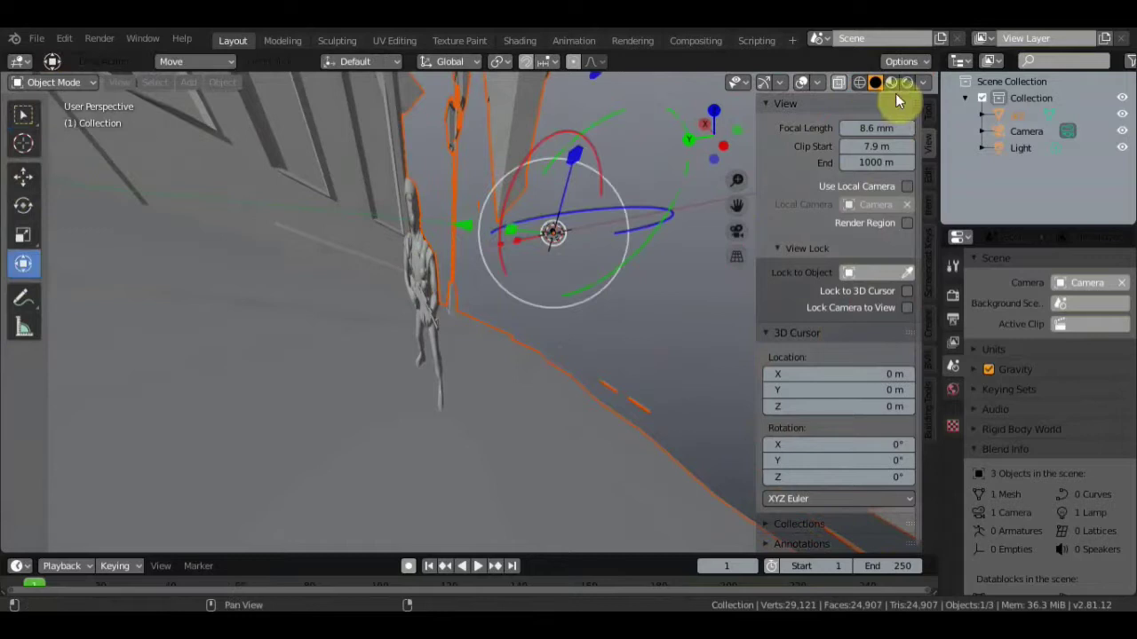
Raise the focal length to 39.2 mm and scale the soldier figure along the Y axis.
left_click_drag(875, 128, 906, 128)
middle_click_drag(534, 235, 526, 234)
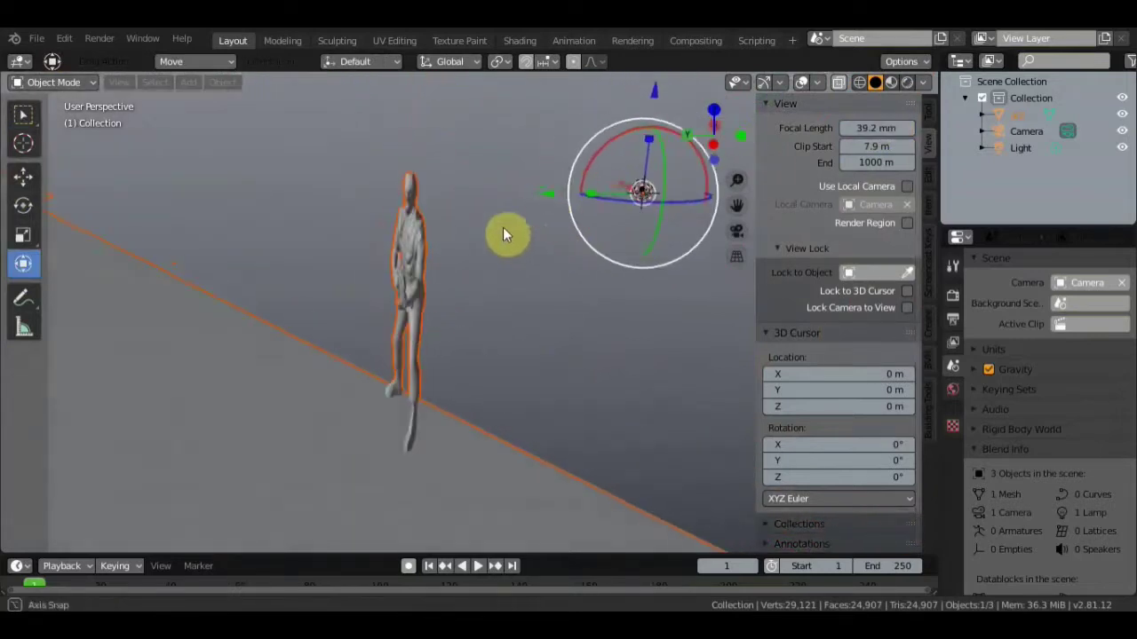
key("s")
key("y")
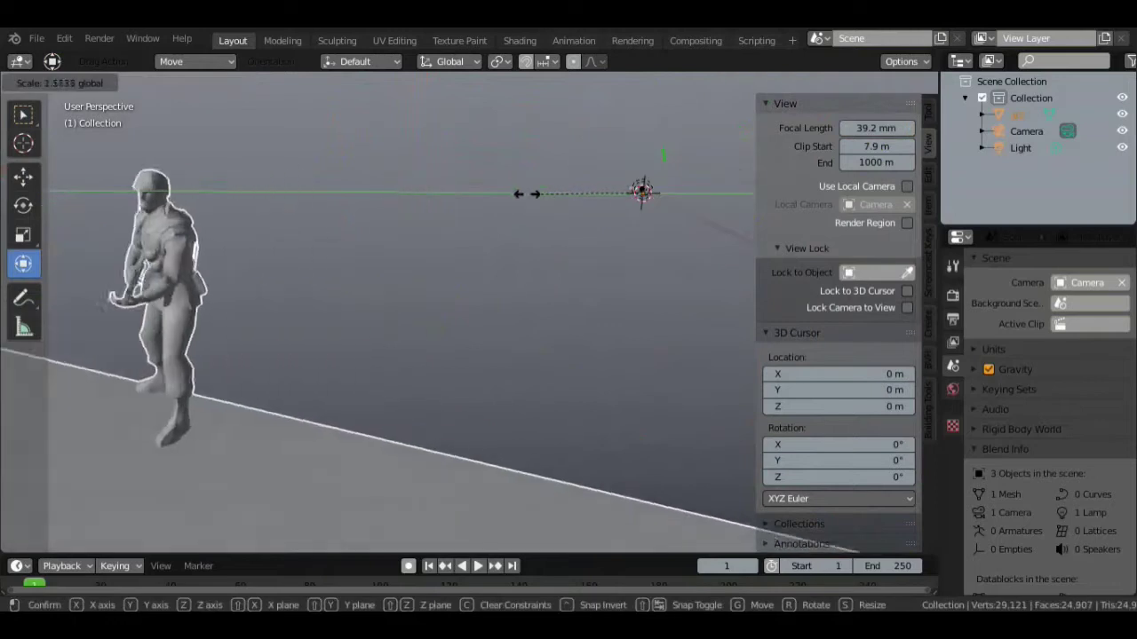
left_click(502, 196)
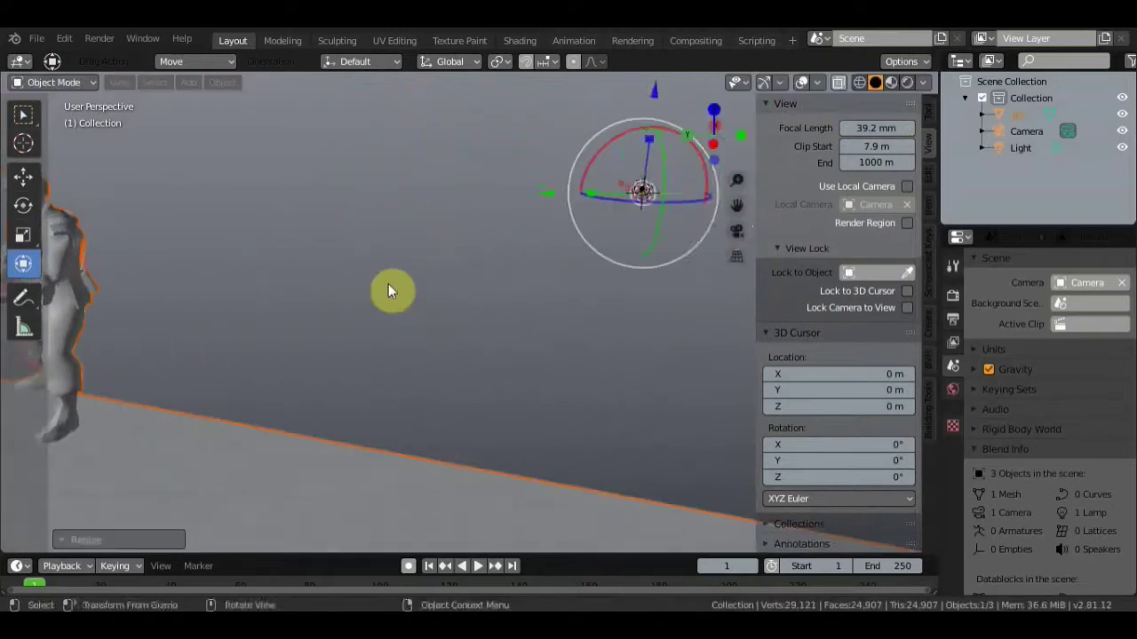
mouse_move(393, 292)
middle_mouse_down()
mouse_move(381, 309)
mouse_move(684, 317)
mouse_move(637, 310)
mouse_move(695, 289)
mouse_move(766, 310)
mouse_move(518, 325)
mouse_move(596, 351)
mouse_move(592, 337)
mouse_move(546, 338)
middle_mouse_up()
Hide the view sidebar and make the ar2 soldier mesh the active object.
scroll(515, 317, "up", 4)
key("n")
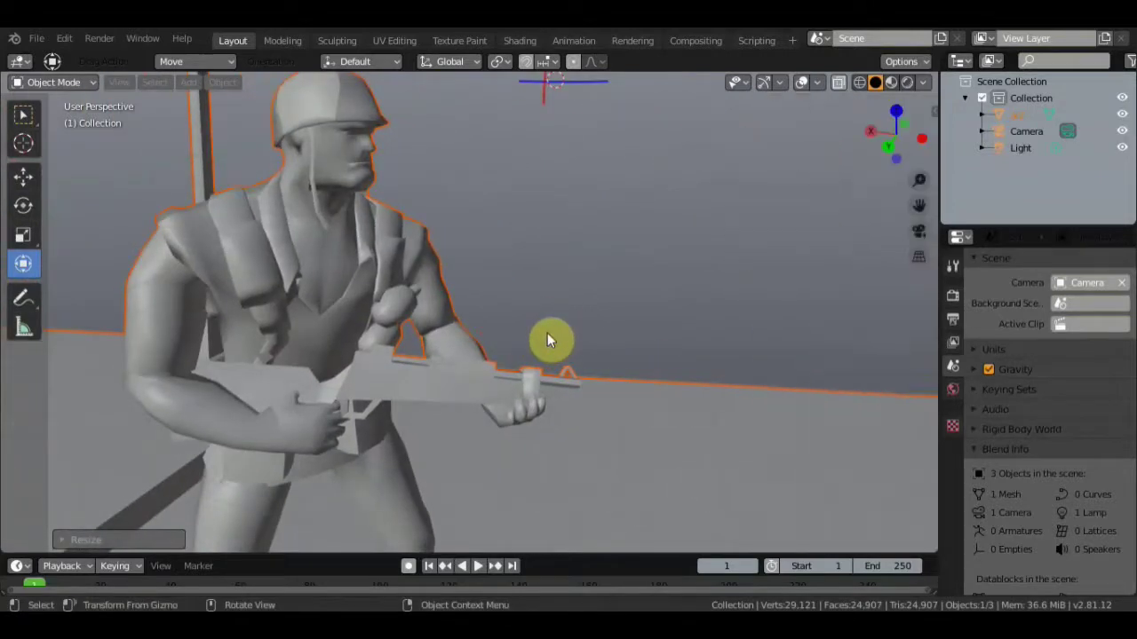
scroll(498, 298, "down", 3)
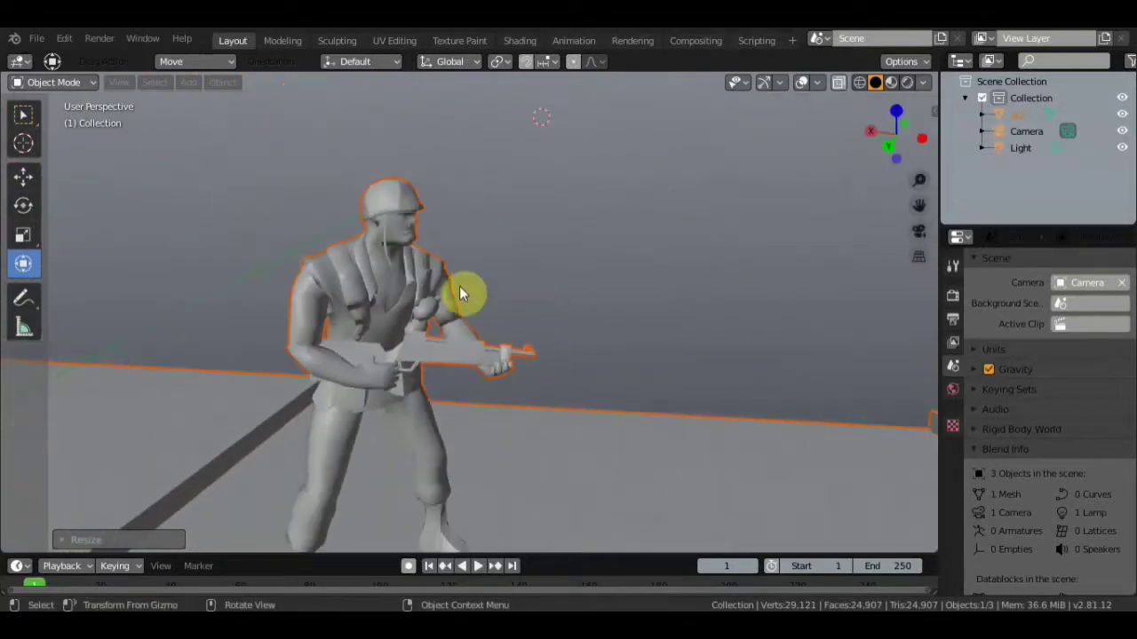
left_click(79, 84)
left_click(355, 263)
Switch the ar2 soldier mesh to Edit Mode and orbit to a side-on view of it.
left_click(44, 81)
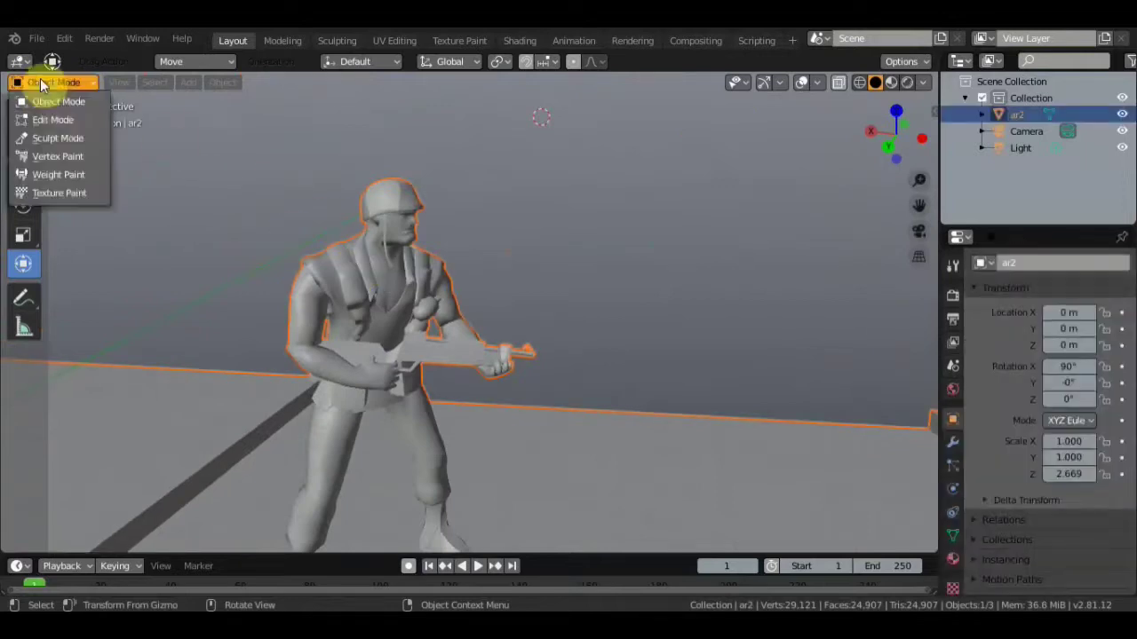
left_click(69, 122)
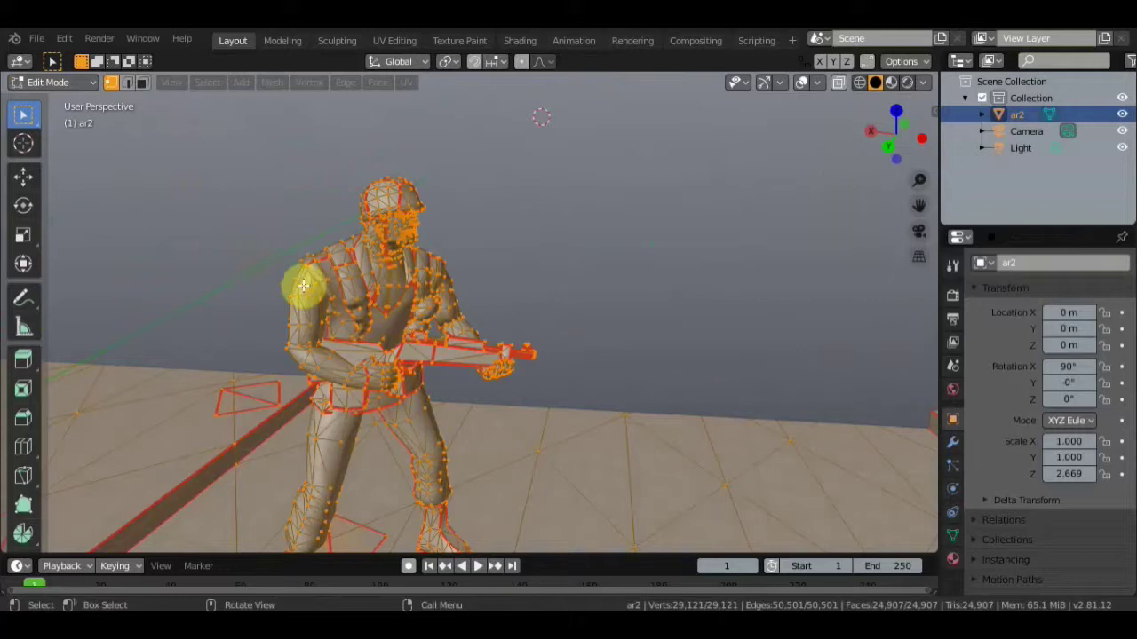
scroll(303, 285, "up", 5)
mouse_move(304, 297)
middle_mouse_down()
mouse_move(346, 293)
mouse_move(296, 299)
middle_mouse_up()
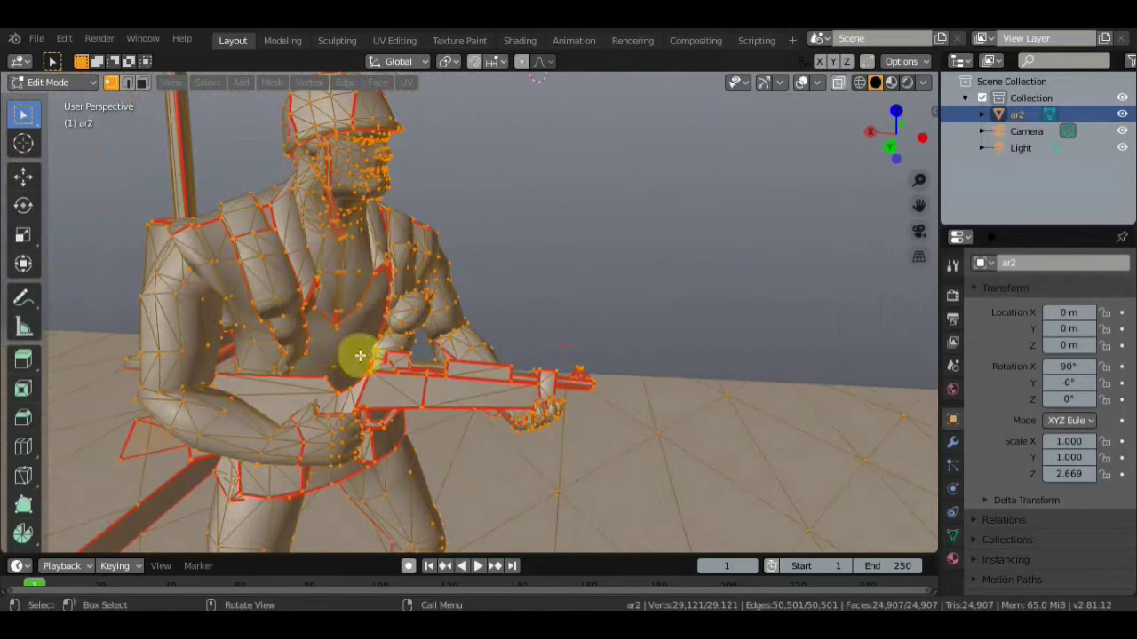
middle_click_drag(394, 362, 357, 320)
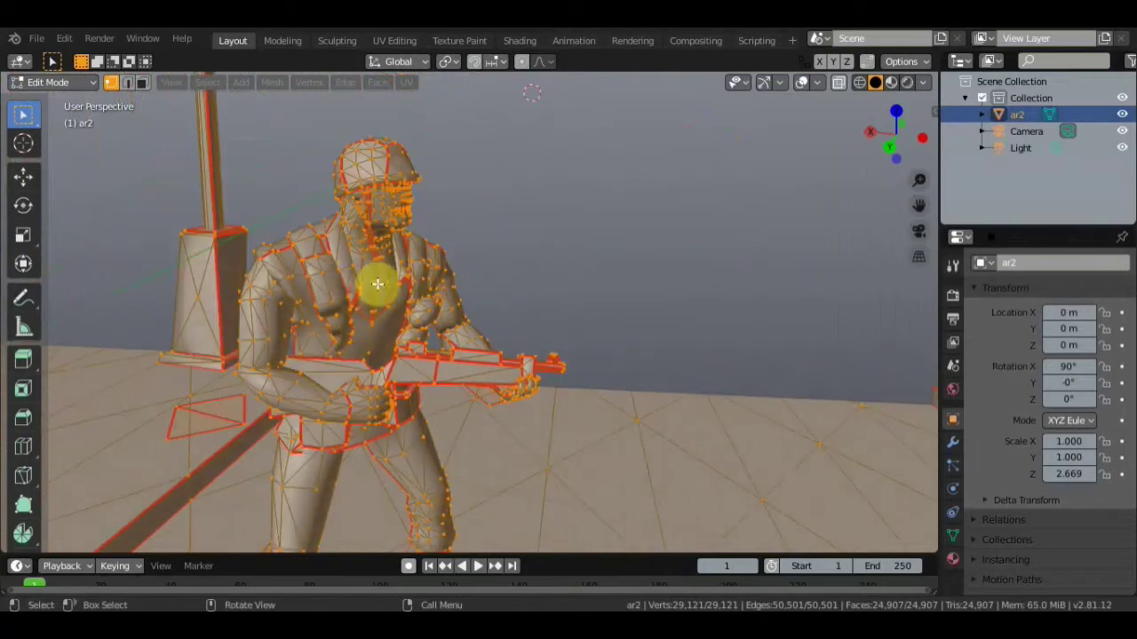
mouse_move(377, 285)
middle_mouse_down()
mouse_move(432, 296)
mouse_move(459, 278)
mouse_move(660, 271)
mouse_move(380, 267)
mouse_move(328, 284)
middle_mouse_up()
Zoom in around the rifle and hand, then deselect all of ar2's vertices.
scroll(329, 284, "up", 2)
scroll(329, 284, "up", 2)
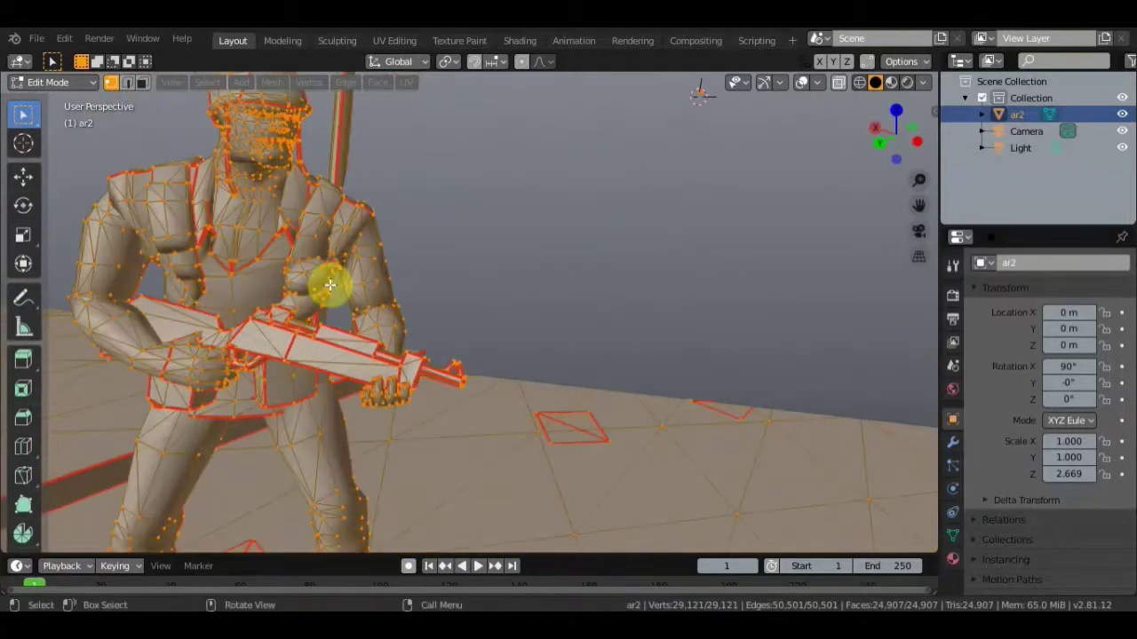
scroll(354, 281, "down", 2)
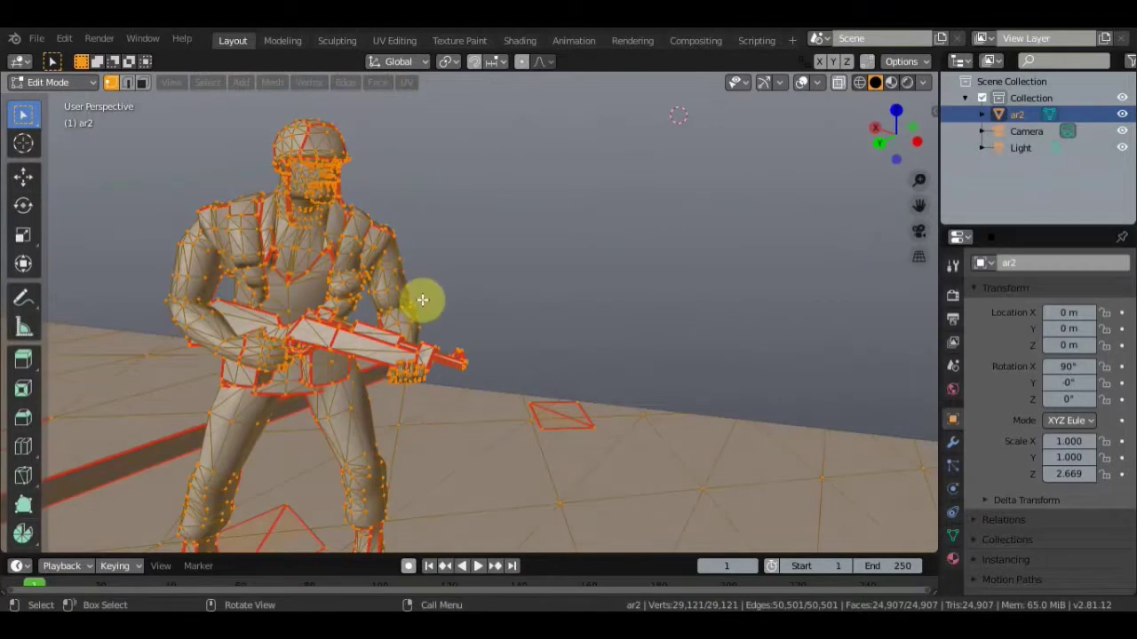
scroll(421, 301, "up", 3)
scroll(541, 228, "up", 1)
scroll(559, 215, "up", 1)
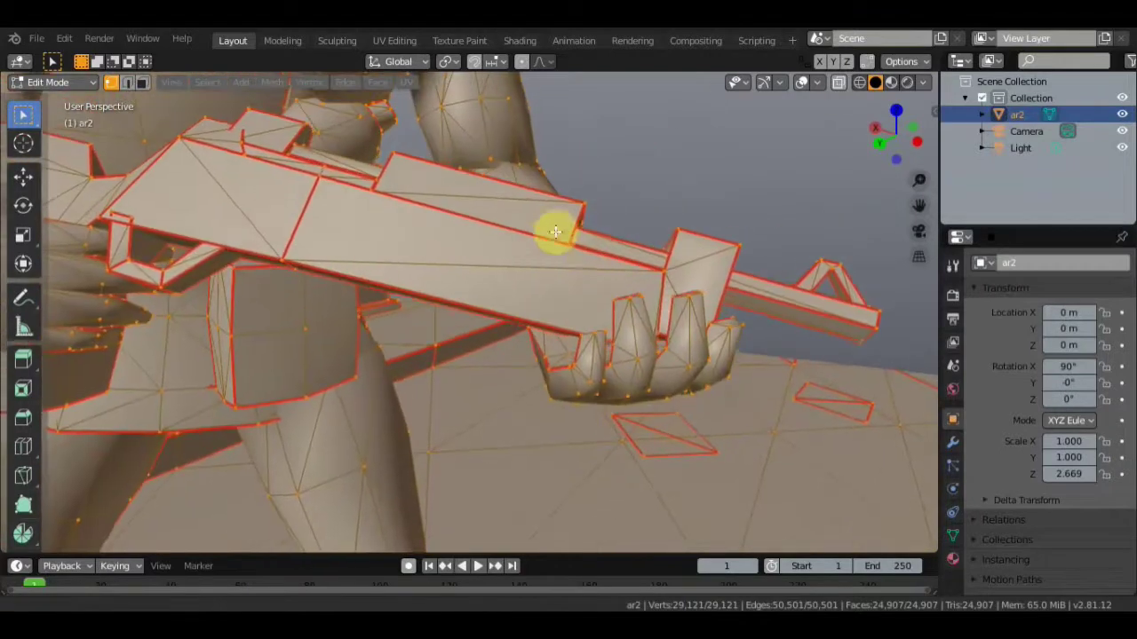
middle_click_drag(555, 231, 560, 251)
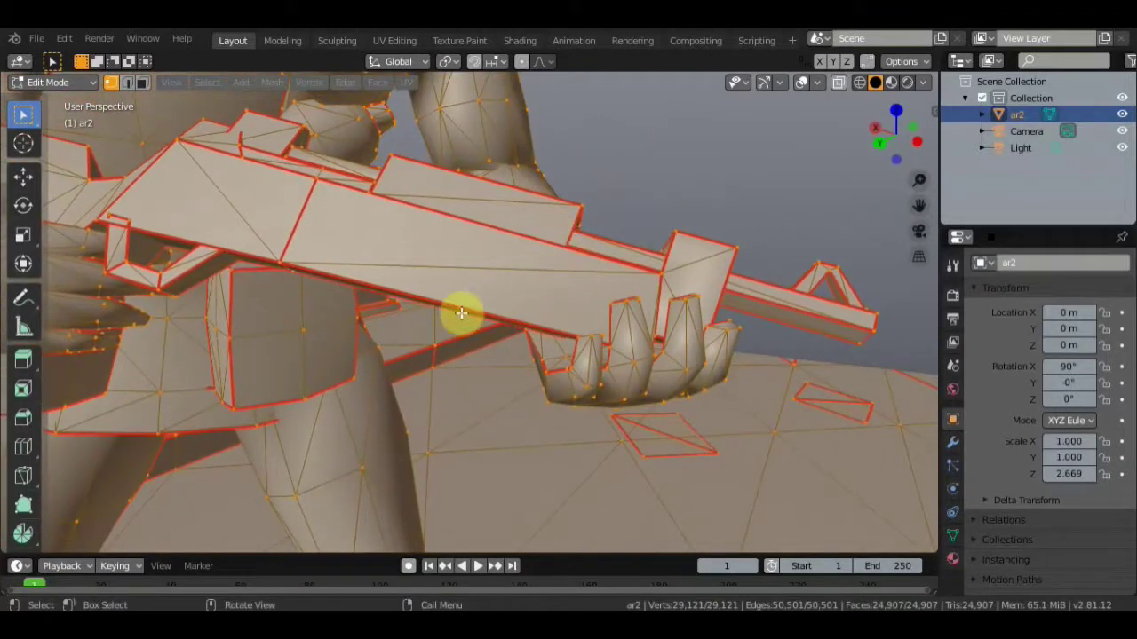
scroll(333, 345, "down", 3)
scroll(334, 344, "down", 2)
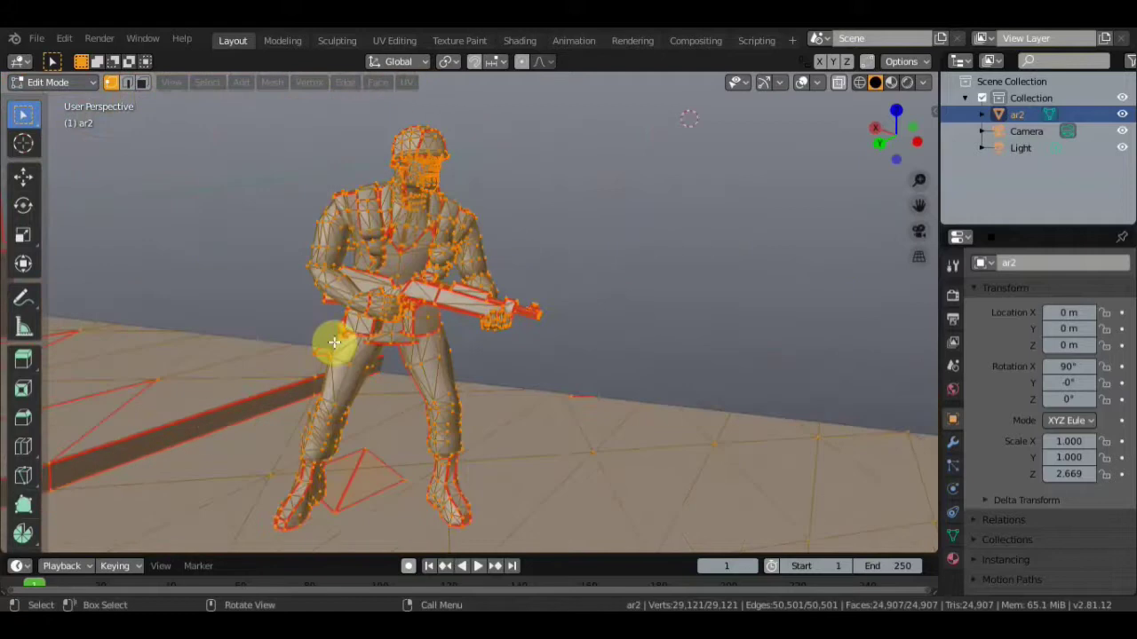
scroll(333, 343, "down", 1)
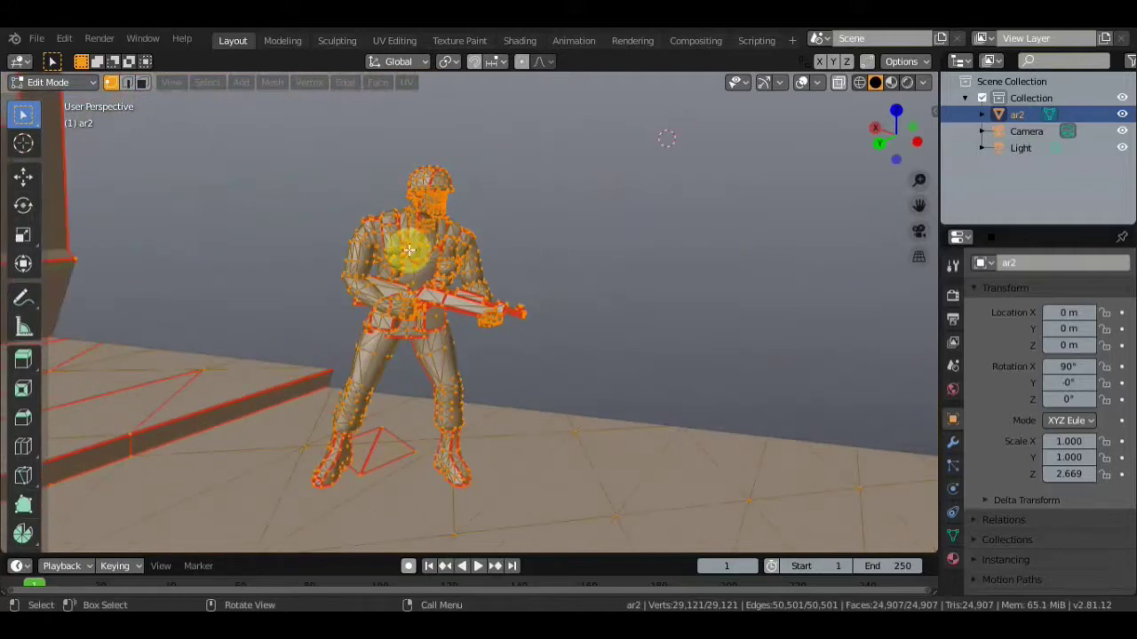
left_click(651, 236)
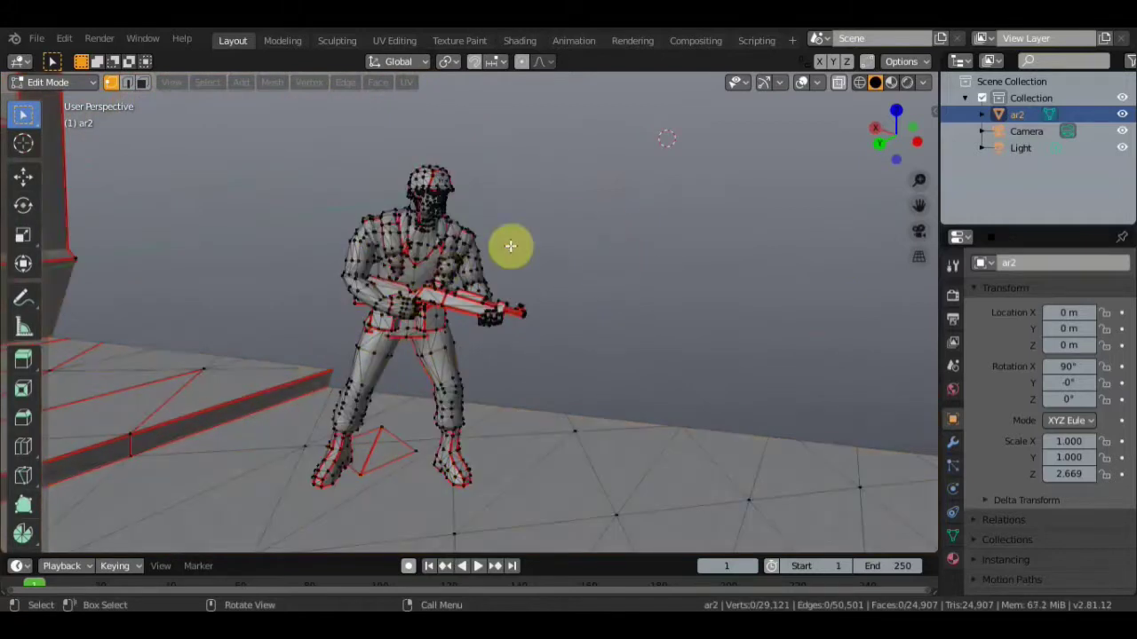
key("KP_0")
key("KP_0")
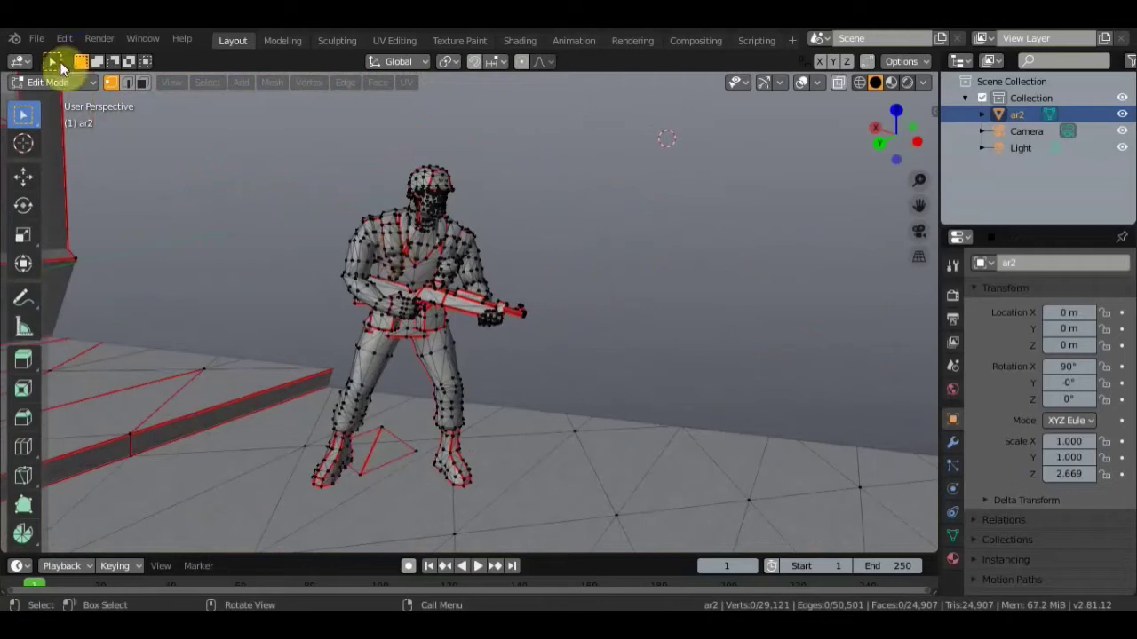
Replace the ar2 scene with an unsaved new General file, delete its cube, and open Import.
left_click(39, 38)
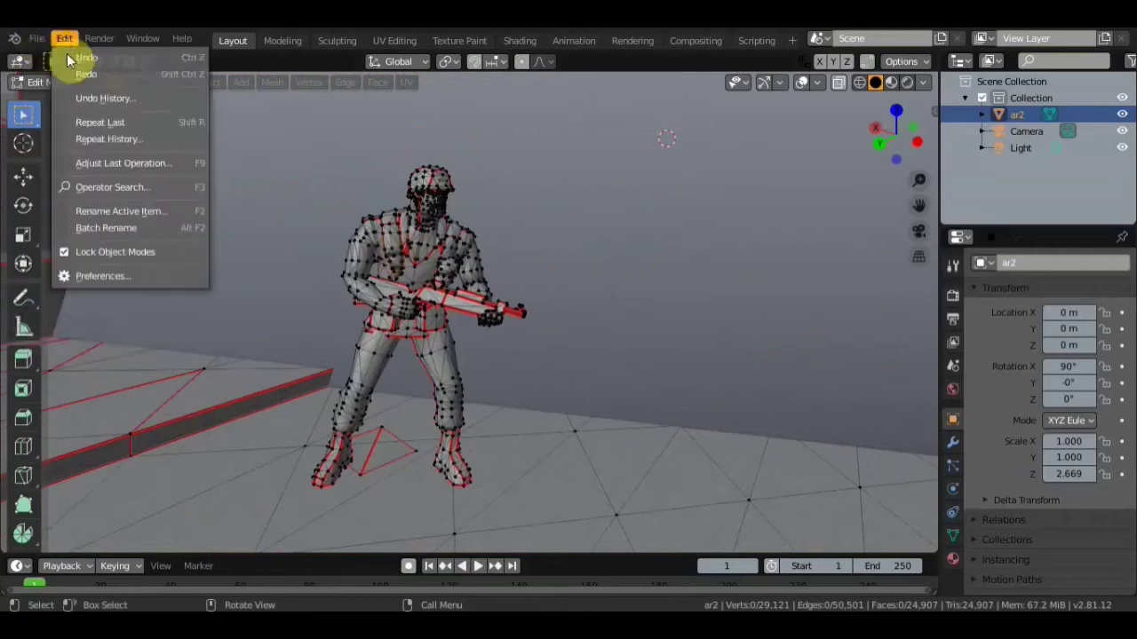
left_click(43, 50)
left_click(39, 40)
mouse_move(57, 56)
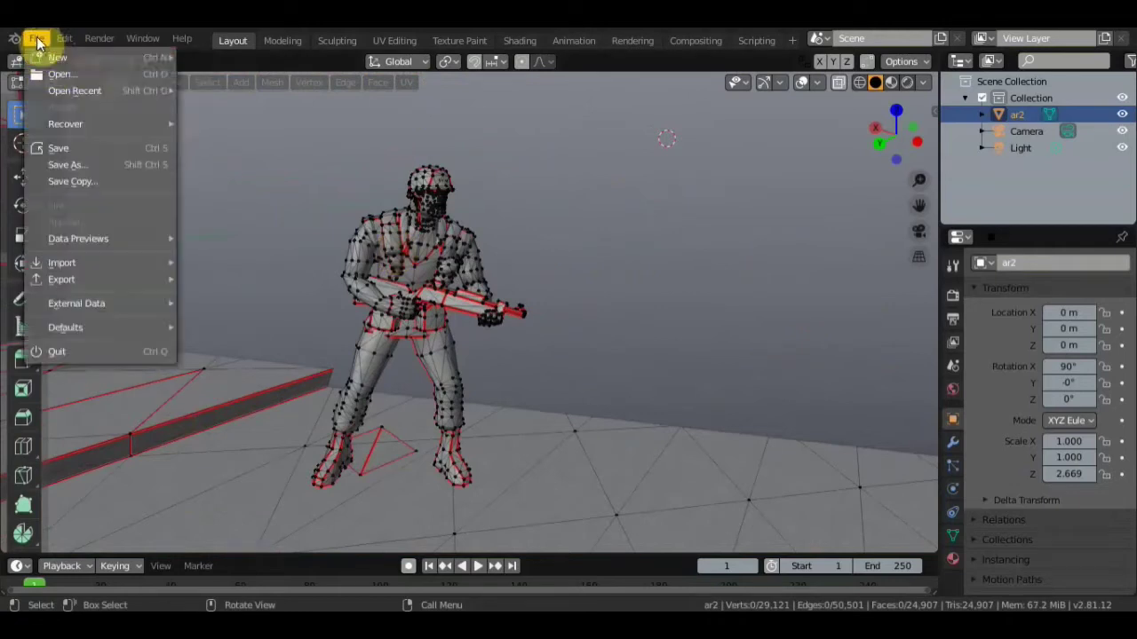
left_click(246, 58)
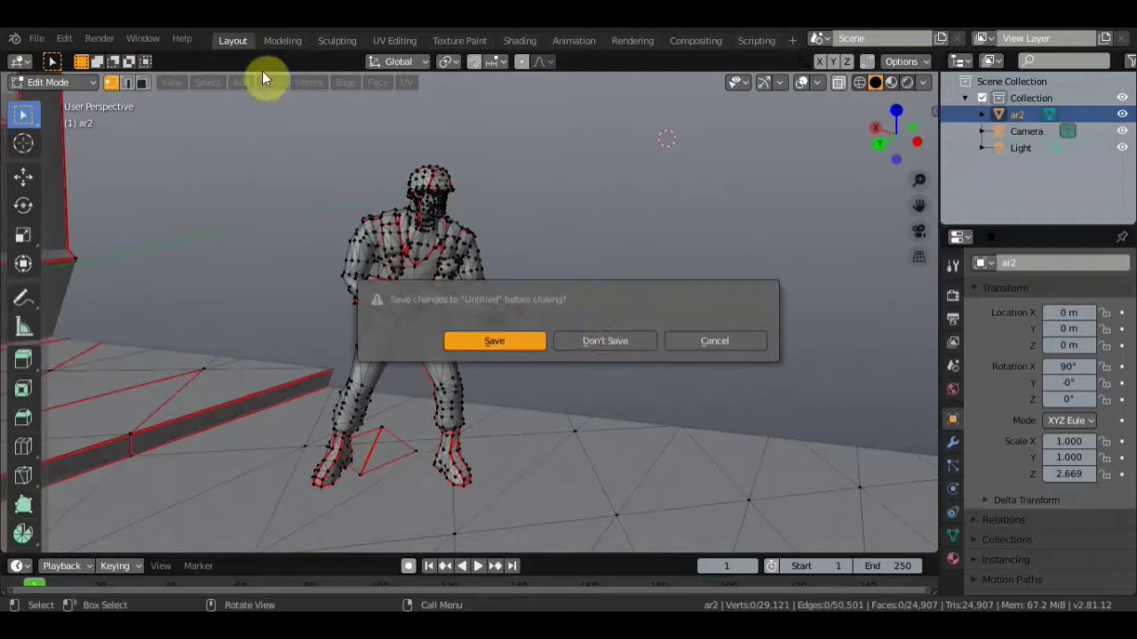
left_click(595, 344)
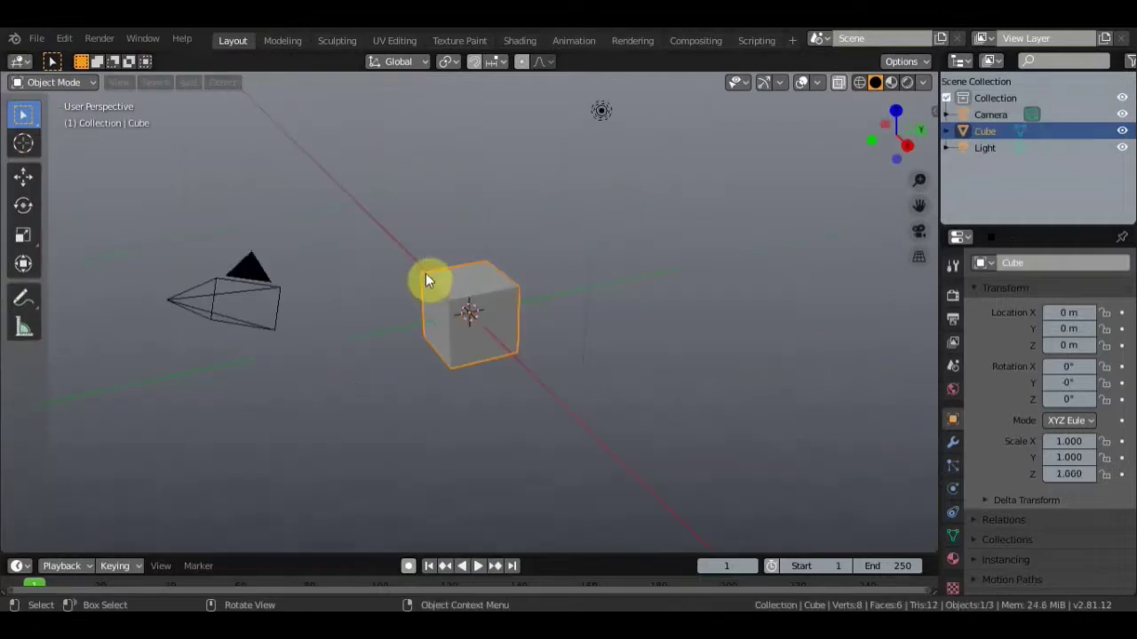
key("Delete")
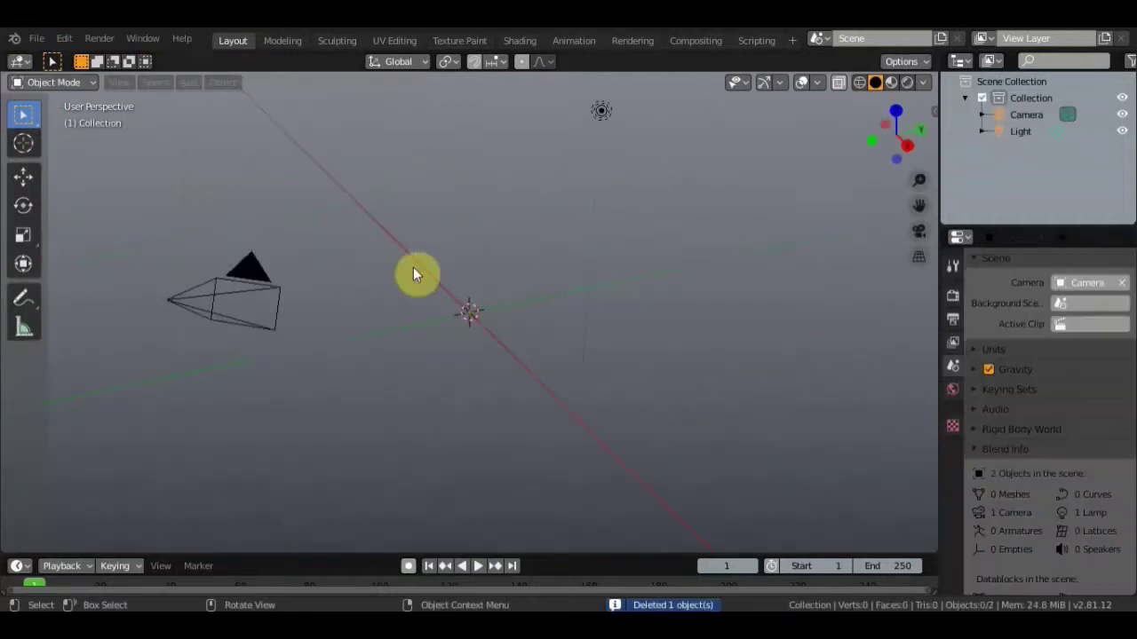
left_click(36, 38)
mouse_move(62, 263)
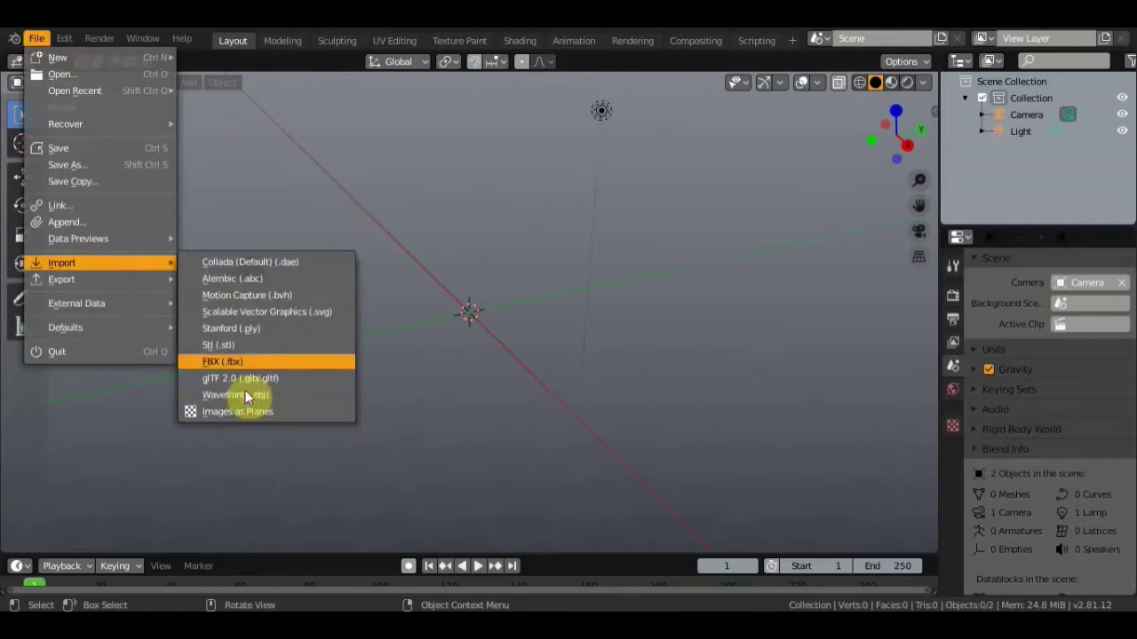
Import the STL file from Desktop > Новая папка (2) using Stl (.stl).
left_click(251, 336)
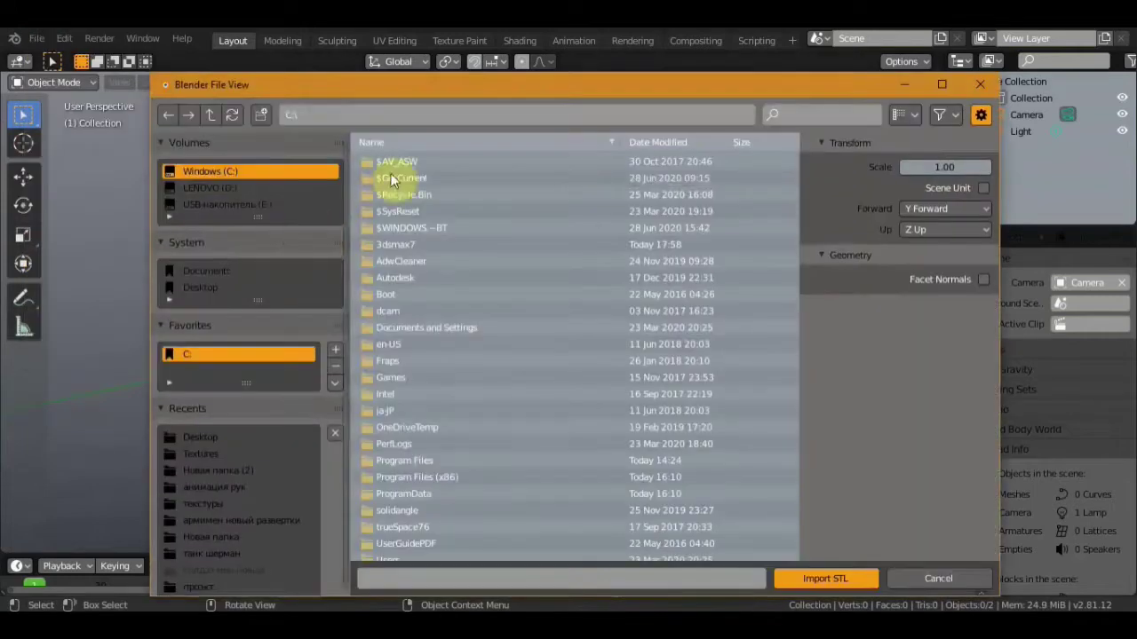
left_click(207, 285)
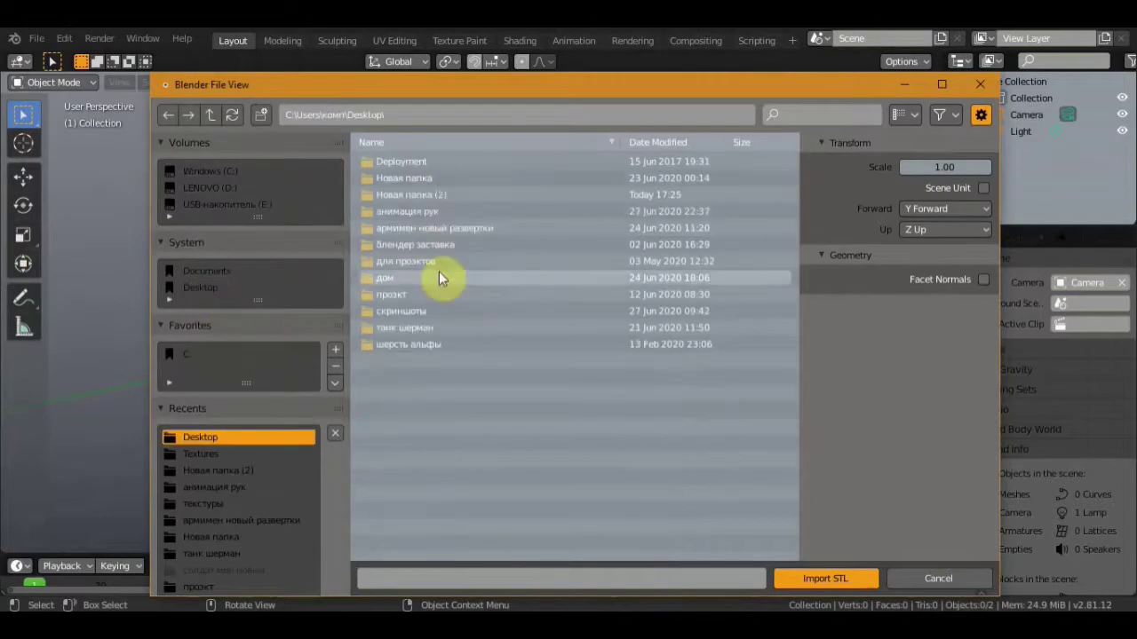
left_click(424, 197)
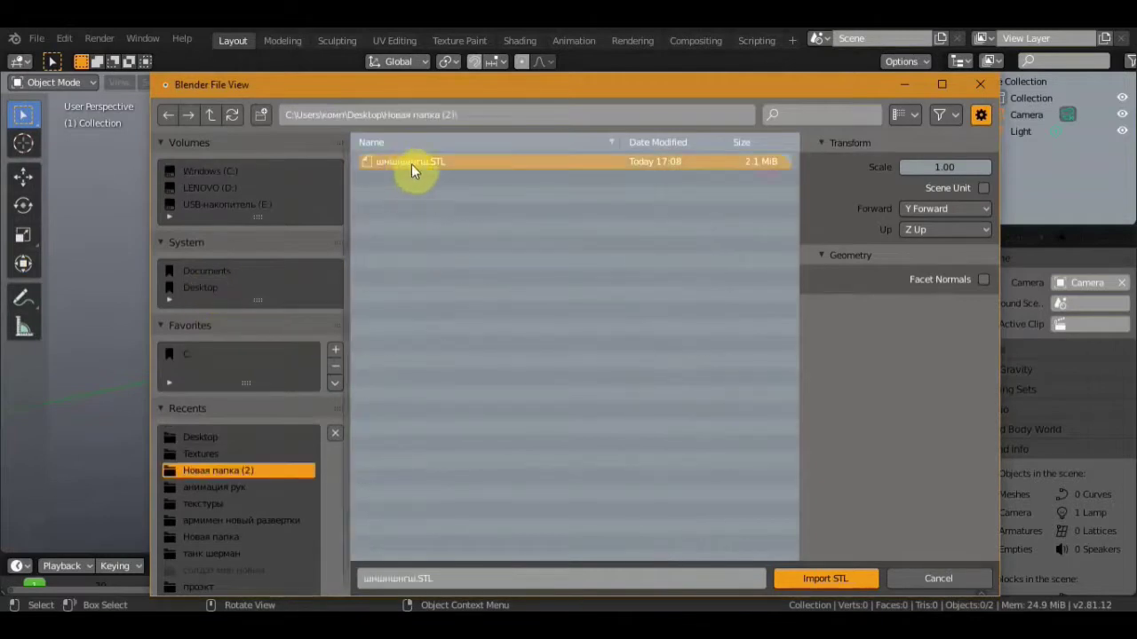
left_click(830, 578)
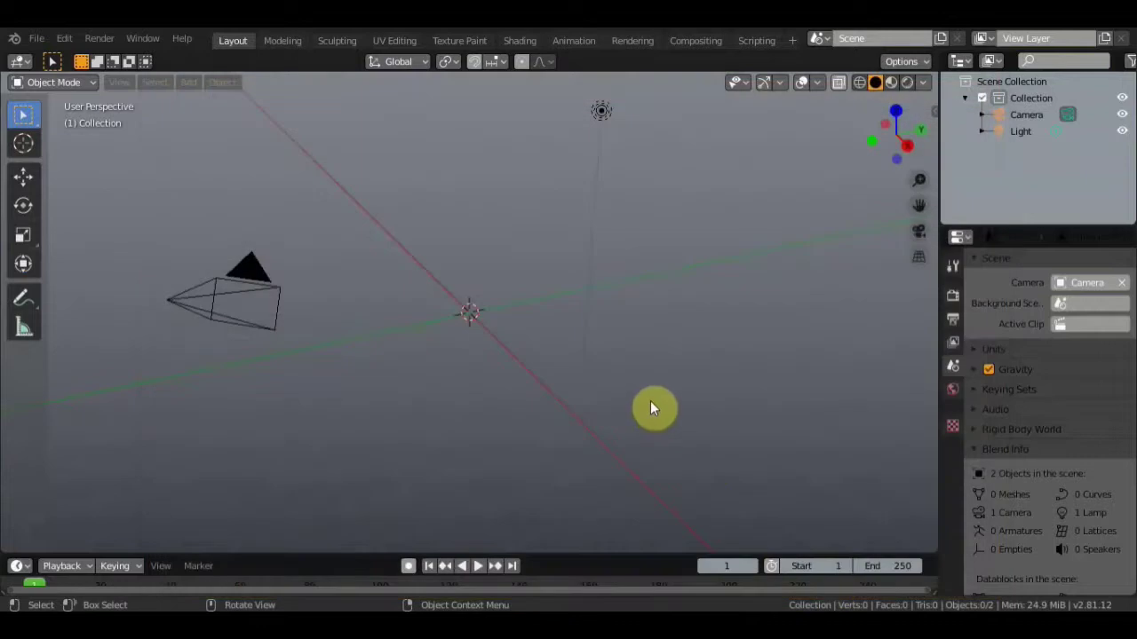
scroll(614, 391, "down", 2)
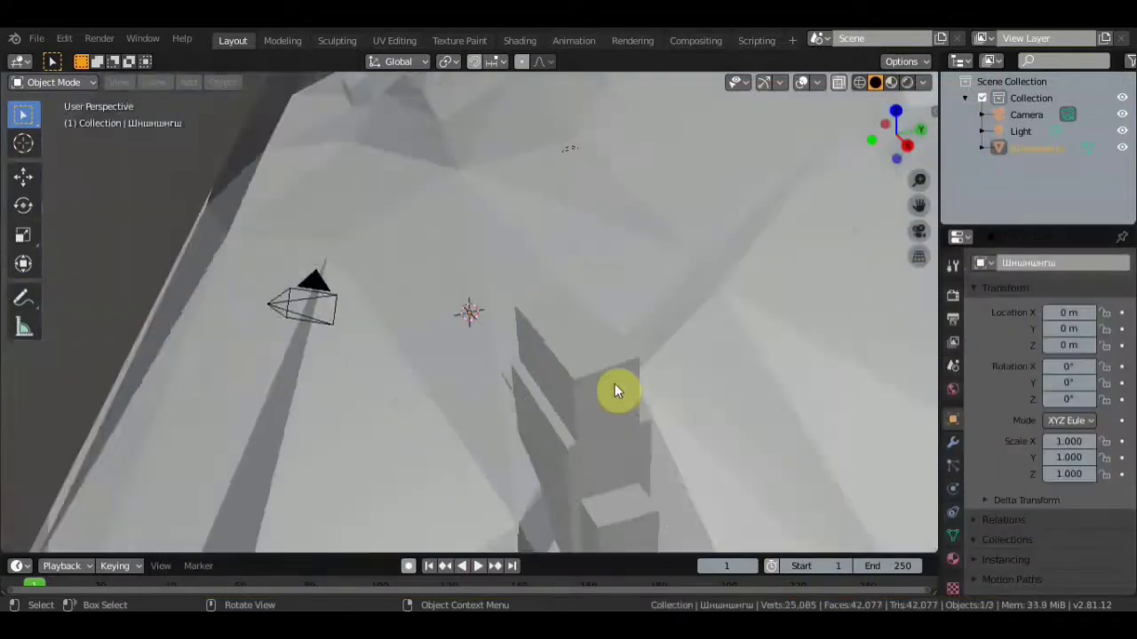
scroll(614, 391, "down", 2)
scroll(615, 390, "down", 2)
mouse_move(613, 384)
middle_mouse_down()
mouse_move(816, 393)
mouse_move(853, 368)
mouse_move(705, 363)
mouse_move(589, 393)
mouse_move(518, 350)
mouse_move(494, 373)
middle_mouse_up()
scroll(589, 393, "down", 3)
scroll(586, 392, "up", 2)
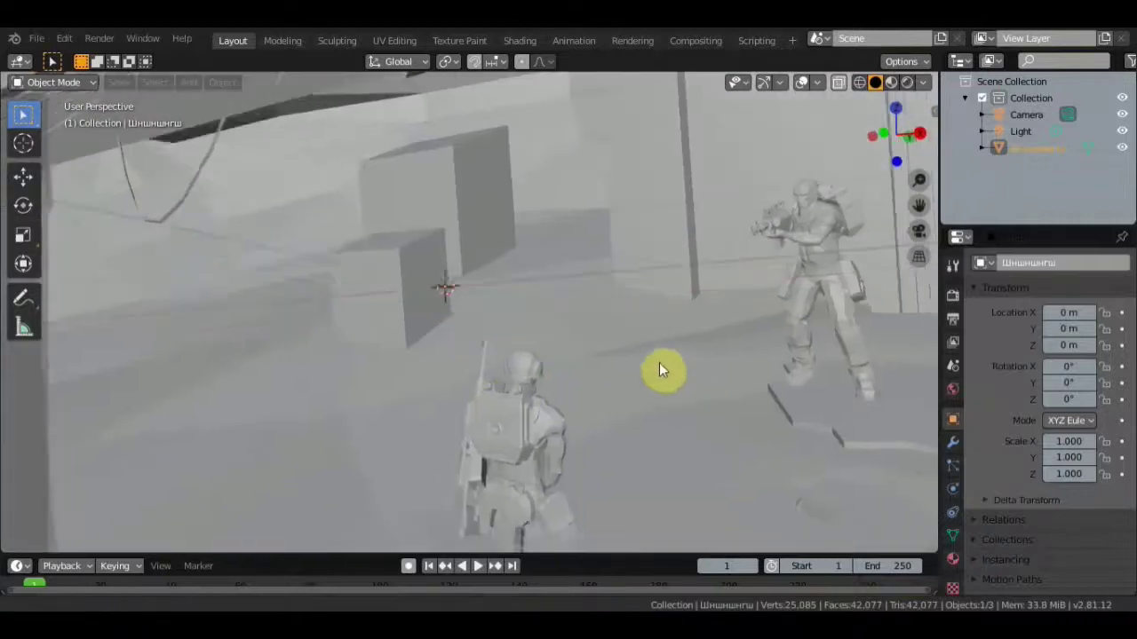
mouse_move(659, 366)
middle_mouse_down()
mouse_move(507, 102)
mouse_move(432, 225)
mouse_move(401, 219)
middle_mouse_up()
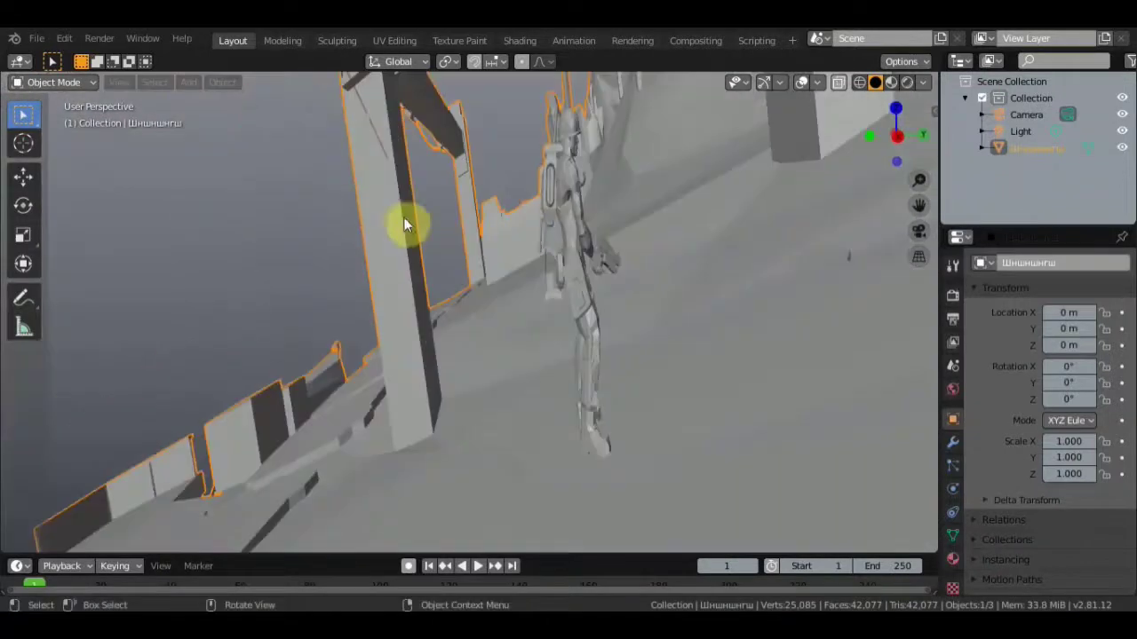
left_click(24, 264)
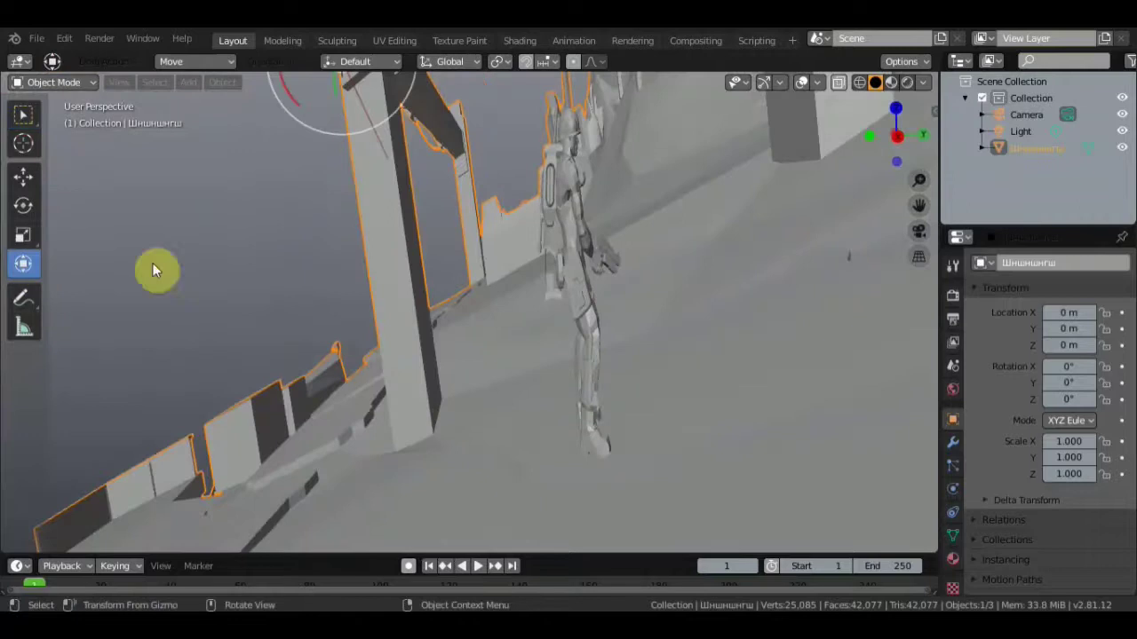
middle_click_drag(561, 142, 537, 163)
scroll(469, 203, "up", 3)
scroll(471, 198, "down", 3)
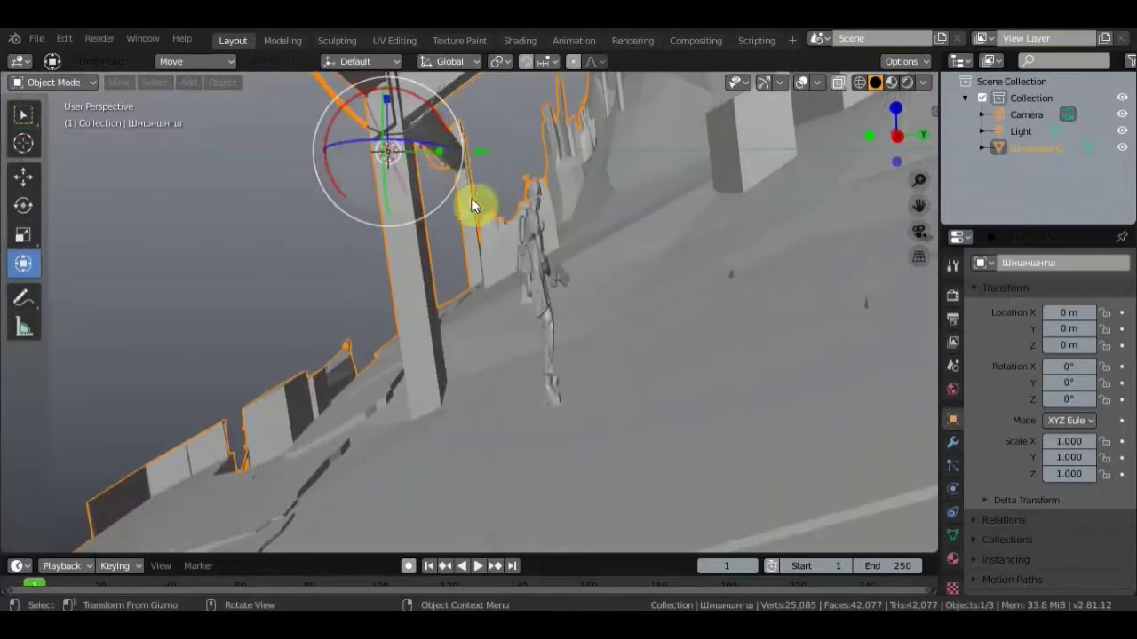
left_click_drag(444, 158, 518, 157)
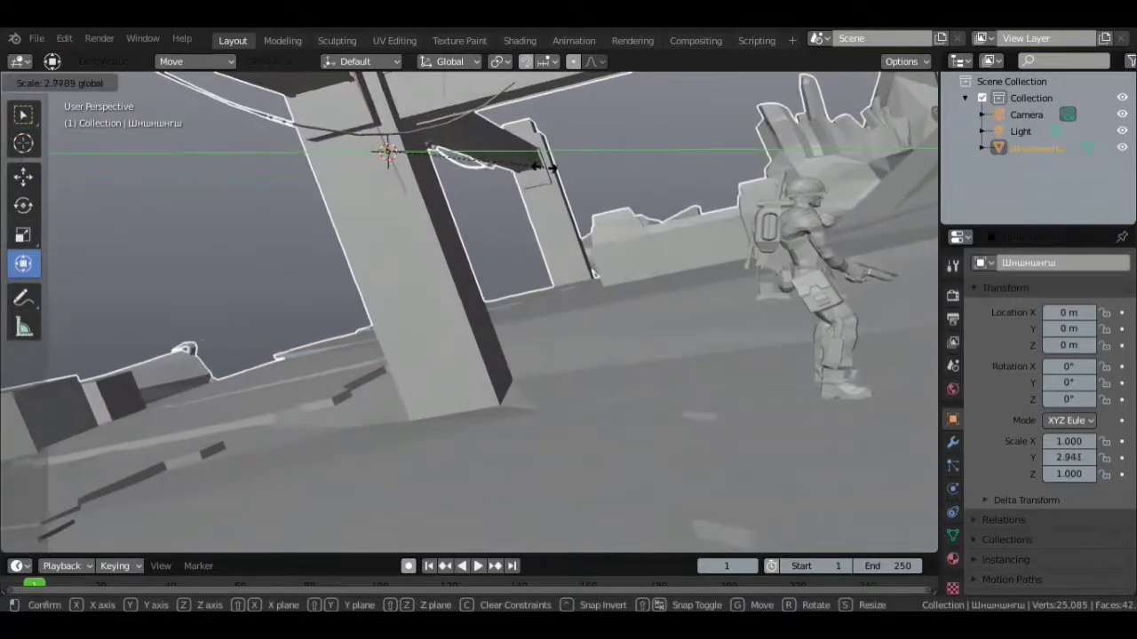
left_click_drag(519, 157, 537, 158)
mouse_move(633, 235)
middle_mouse_down()
mouse_move(355, 279)
mouse_move(52, 309)
mouse_move(432, 252)
mouse_move(336, 286)
mouse_move(297, 281)
mouse_move(754, 231)
mouse_move(264, 251)
mouse_move(319, 257)
mouse_move(370, 282)
middle_mouse_up()
scroll(432, 251, "up", 3)
scroll(754, 231, "down", 2)
scroll(264, 251, "down", 3)
scroll(278, 250, "down", 3)
scroll(278, 249, "down", 3)
scroll(277, 249, "down", 2)
scroll(447, 211, "up", 3)
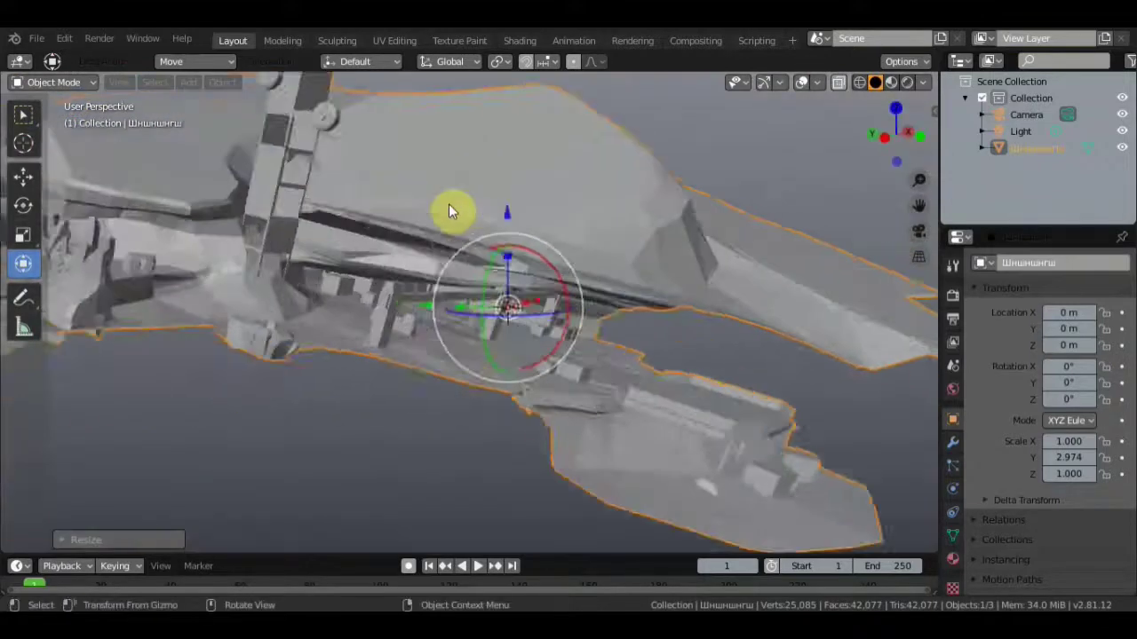
scroll(497, 300, "up", 2)
scroll(497, 300, "up", 3)
middle_click_drag(487, 253, 591, 267)
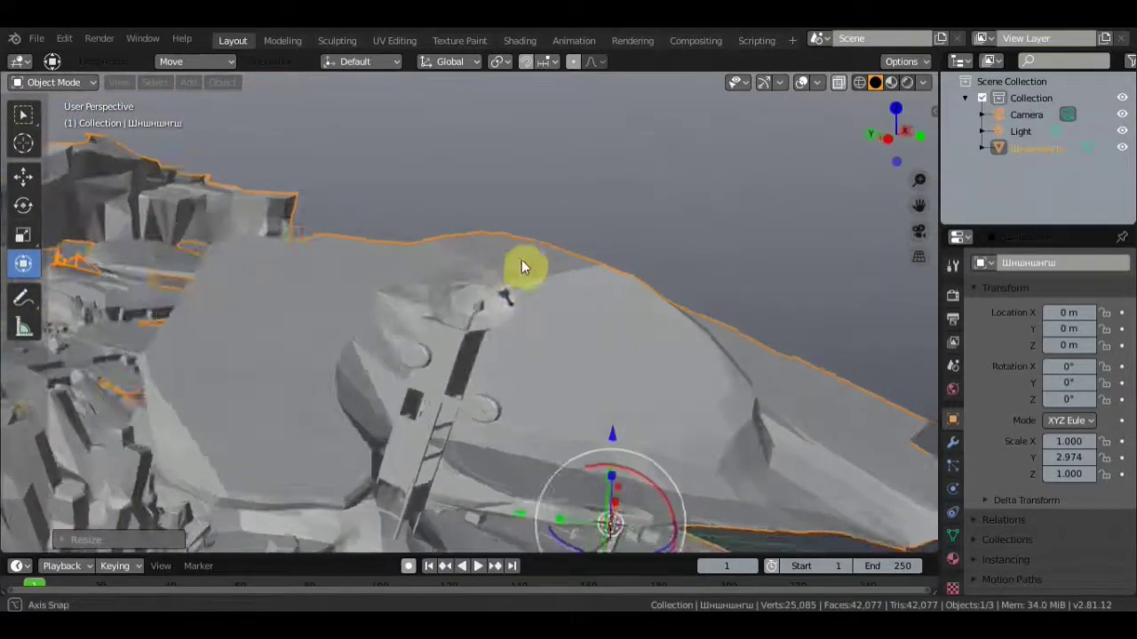
mouse_move(591, 324)
middle_mouse_down()
mouse_move(365, 307)
mouse_move(645, 286)
mouse_move(406, 254)
mouse_move(477, 284)
mouse_move(550, 292)
middle_mouse_up()
mouse_move(220, 366)
middle_mouse_down()
mouse_move(630, 190)
mouse_move(684, 223)
mouse_move(563, 310)
mouse_move(465, 265)
mouse_move(360, 259)
mouse_move(305, 230)
mouse_move(337, 265)
mouse_move(484, 284)
middle_mouse_up()
scroll(560, 309, "up", 3)
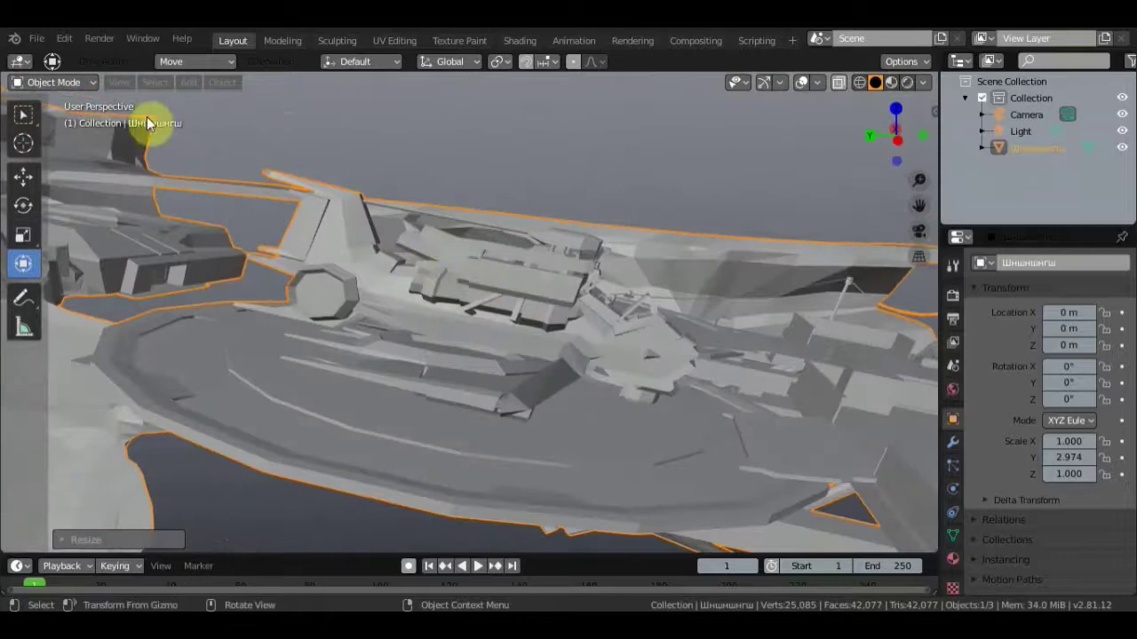
Put the imported STL mesh into Edit Mode and orbit around its wireframe.
left_click(73, 83)
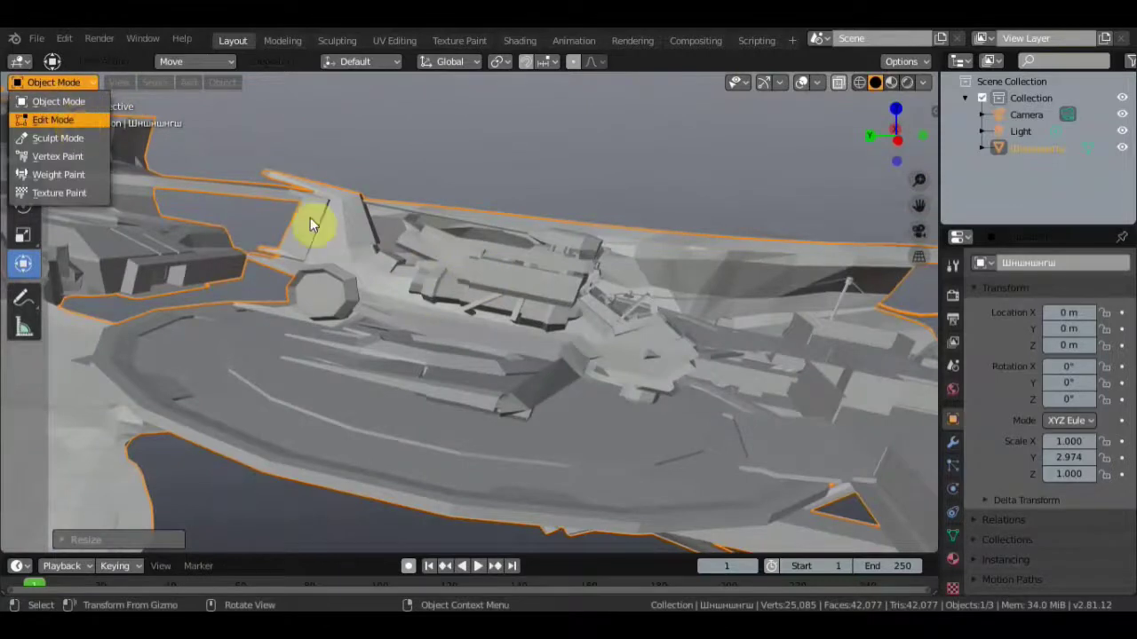
key("Tab")
mouse_move(310, 217)
middle_mouse_down()
mouse_move(432, 323)
mouse_move(503, 406)
mouse_move(360, 381)
mouse_move(368, 364)
middle_mouse_up()
mouse_move(515, 386)
middle_mouse_down()
mouse_move(558, 350)
mouse_move(552, 417)
mouse_move(589, 307)
mouse_move(569, 270)
middle_mouse_up()
scroll(552, 350, "up", 5)
scroll(553, 356, "down", 3)
scroll(553, 355, "down", 3)
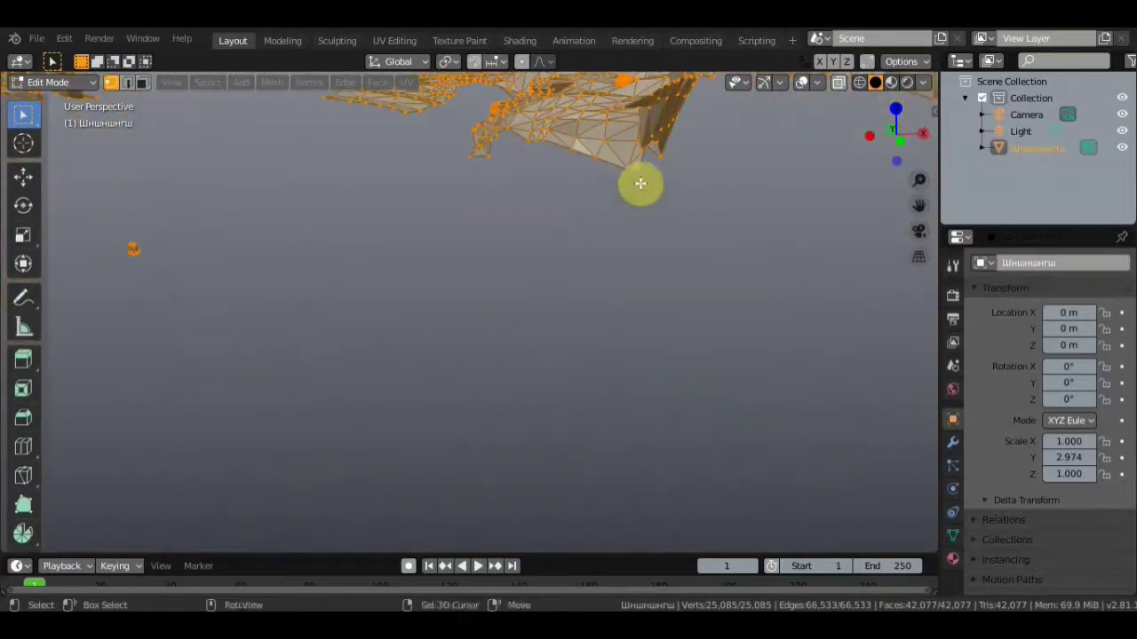
Orbit close over the soldier wireframe and deselect all 25,085 vertices with Alt+A.
mouse_move(640, 183)
middle_mouse_down()
mouse_move(609, 452)
mouse_move(614, 427)
middle_mouse_up()
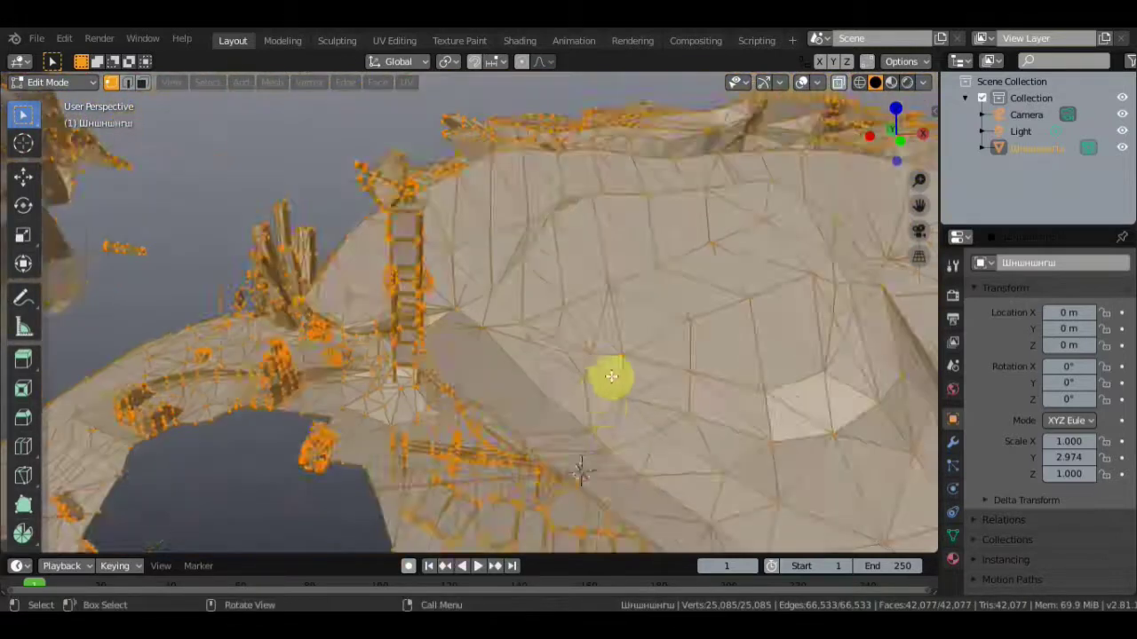
mouse_move(611, 377)
middle_mouse_down()
mouse_move(655, 373)
mouse_move(751, 325)
mouse_move(490, 399)
mouse_move(491, 305)
mouse_move(459, 310)
mouse_move(508, 329)
mouse_move(530, 353)
mouse_move(515, 356)
mouse_move(525, 337)
mouse_move(474, 315)
mouse_move(508, 314)
mouse_move(454, 306)
mouse_move(477, 332)
mouse_move(578, 364)
mouse_move(525, 284)
mouse_move(592, 264)
mouse_move(545, 308)
mouse_move(536, 284)
mouse_move(446, 264)
mouse_move(457, 284)
mouse_move(482, 282)
mouse_move(470, 266)
mouse_move(576, 279)
mouse_move(477, 278)
mouse_move(536, 275)
mouse_move(310, 254)
mouse_move(867, 329)
mouse_move(906, 315)
mouse_move(25, 284)
middle_mouse_up()
scroll(556, 279, "up", 3)
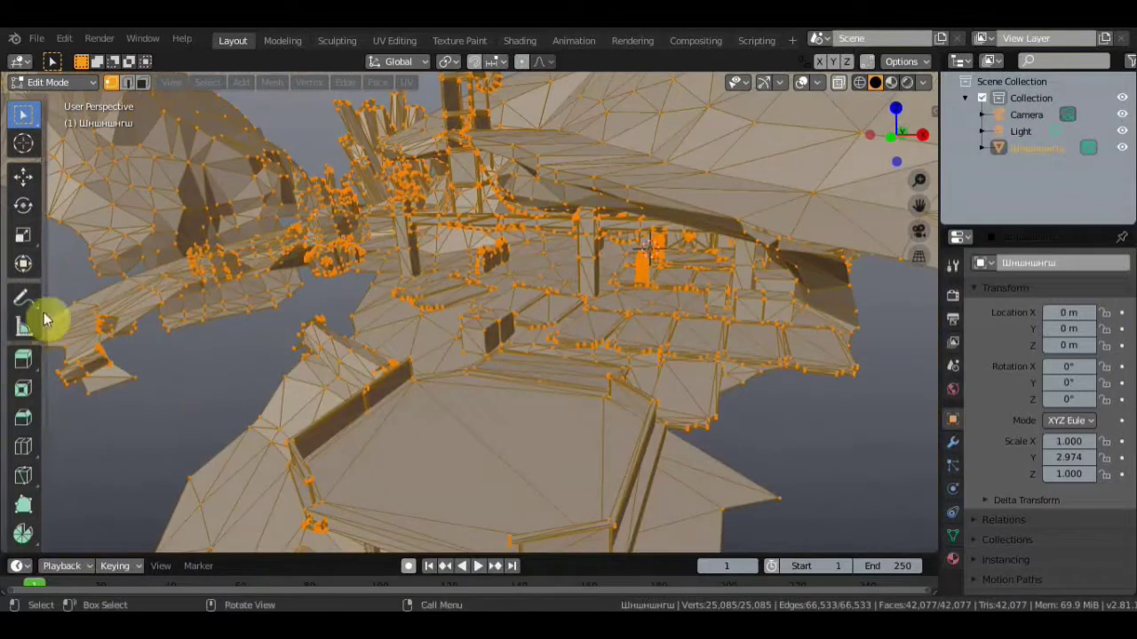
mouse_move(482, 304)
middle_mouse_down()
mouse_move(526, 302)
mouse_move(461, 314)
mouse_move(483, 311)
middle_mouse_up()
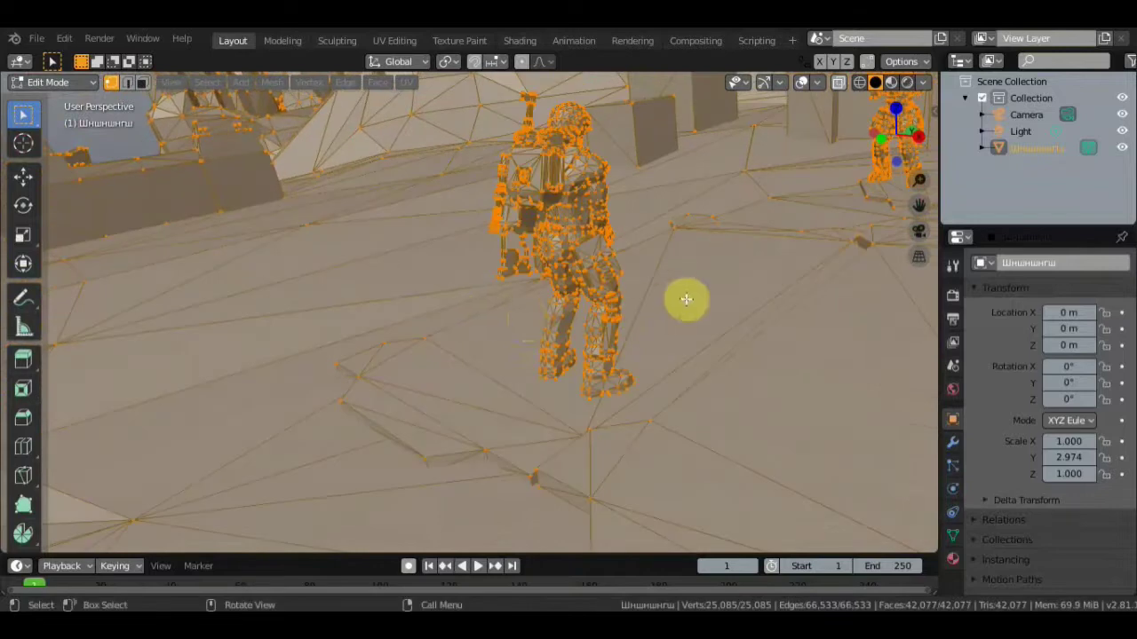
key("alt+a")
mouse_move(675, 305)
middle_mouse_down()
mouse_move(657, 307)
mouse_move(670, 306)
middle_mouse_up()
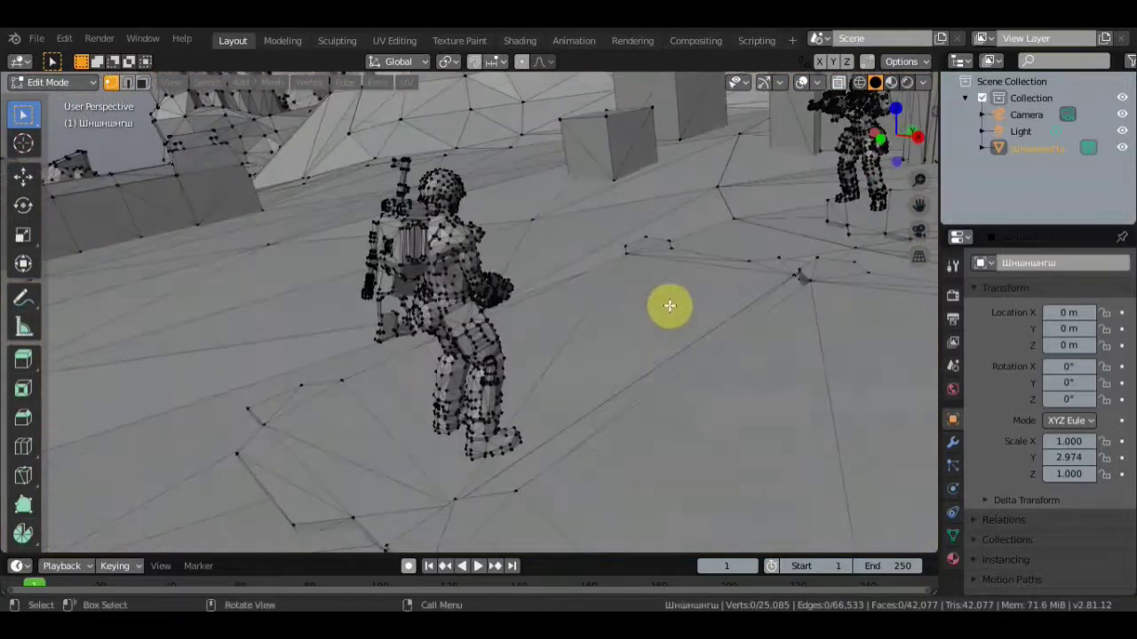
mouse_move(509, 261)
middle_mouse_down()
mouse_move(482, 264)
mouse_move(491, 267)
middle_mouse_up()
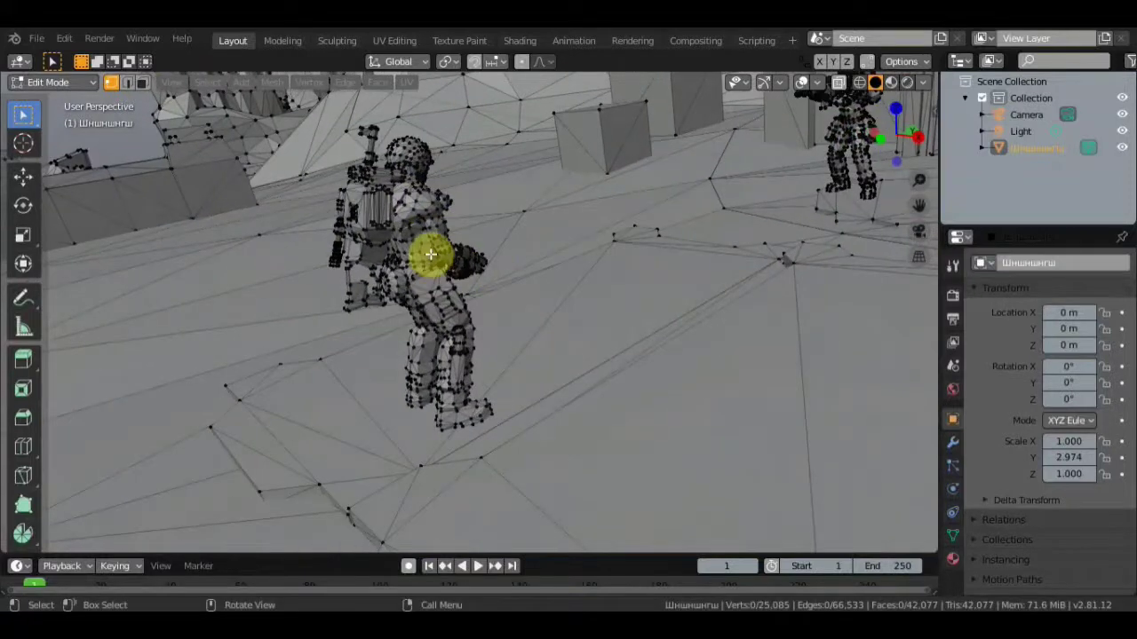
left_click(39, 40)
mouse_move(58, 57)
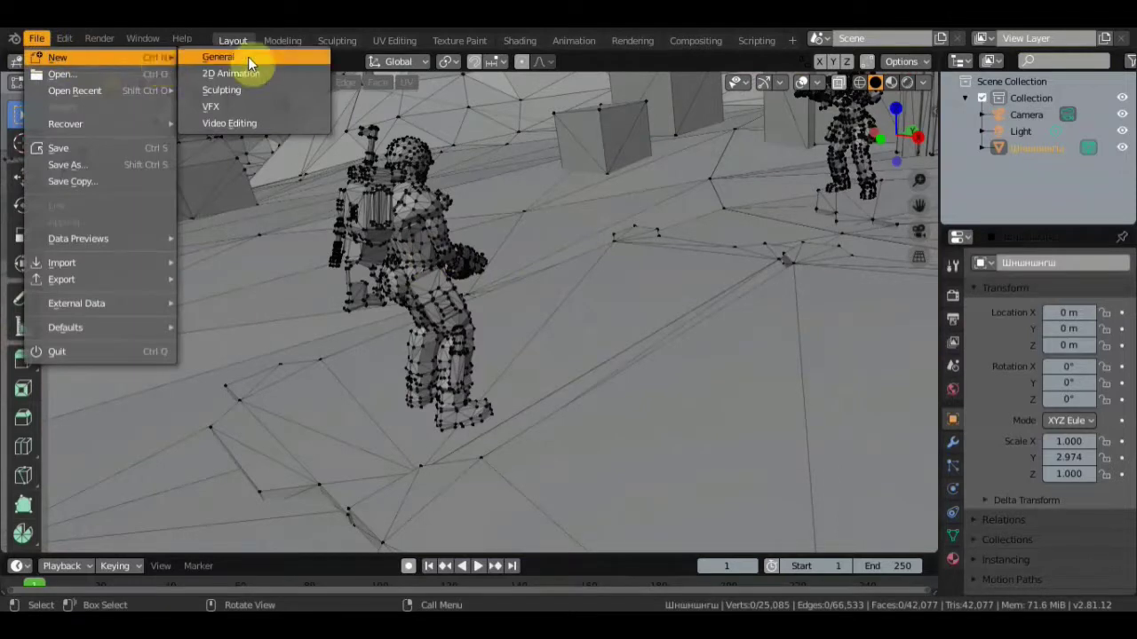
Replace the STL scene with an unsaved new General file and delete its default cube.
left_click(247, 57)
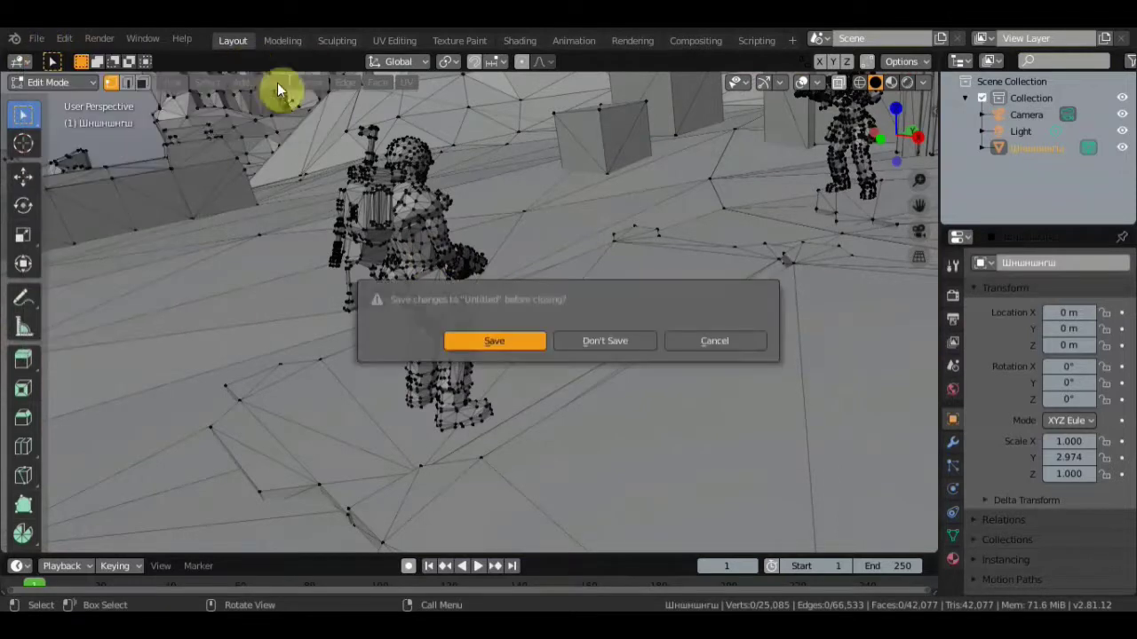
left_click(605, 346)
key("Delete")
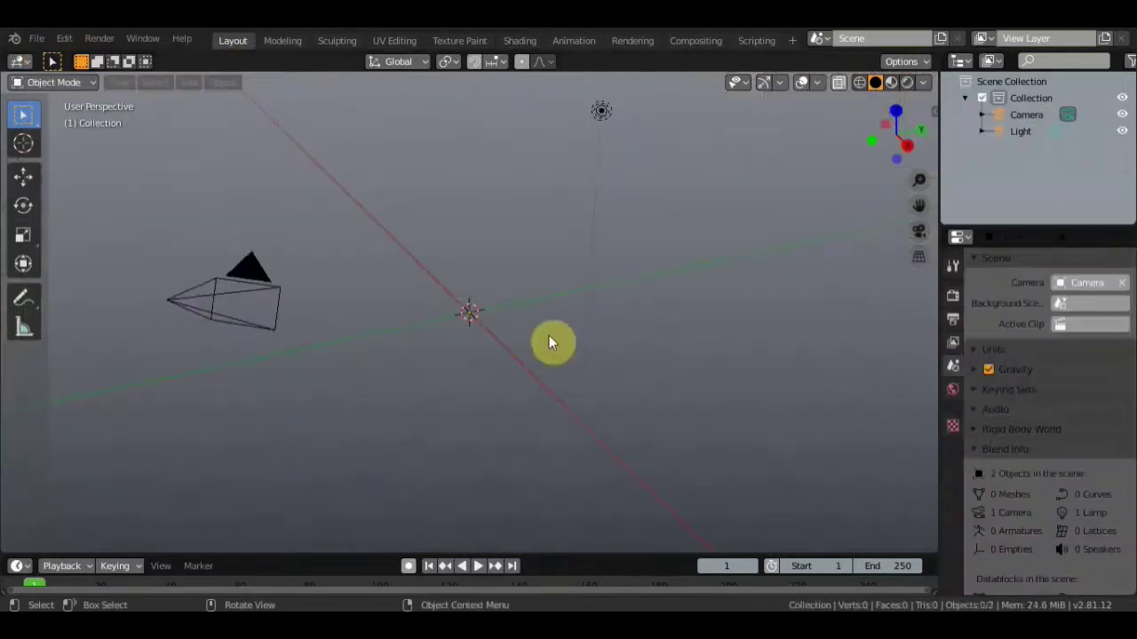
left_click(34, 41)
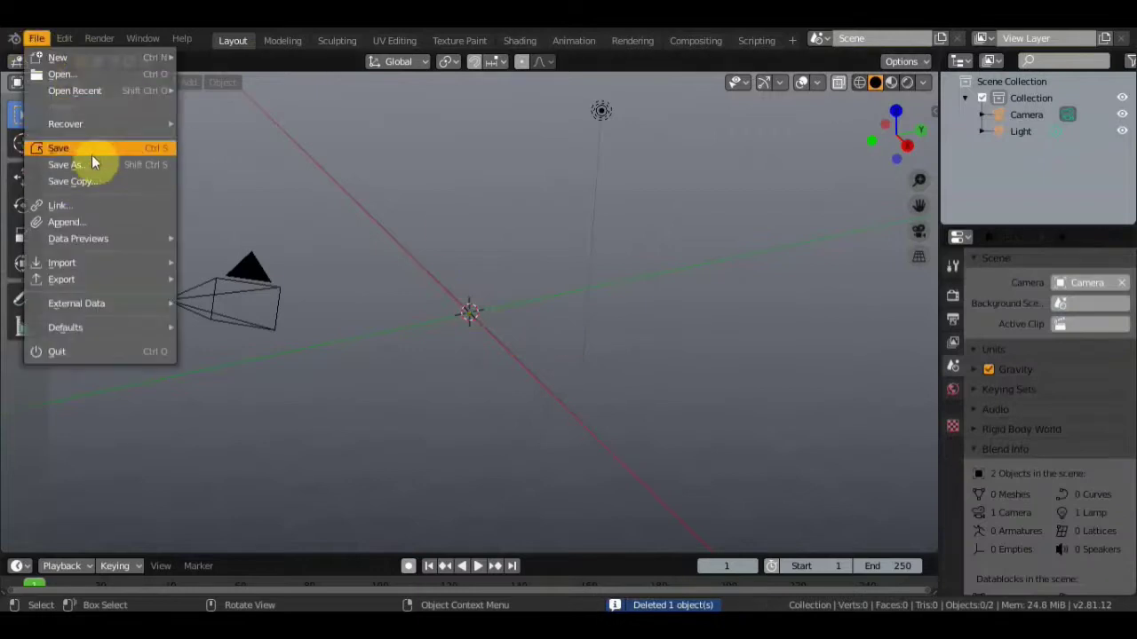
mouse_move(62, 263)
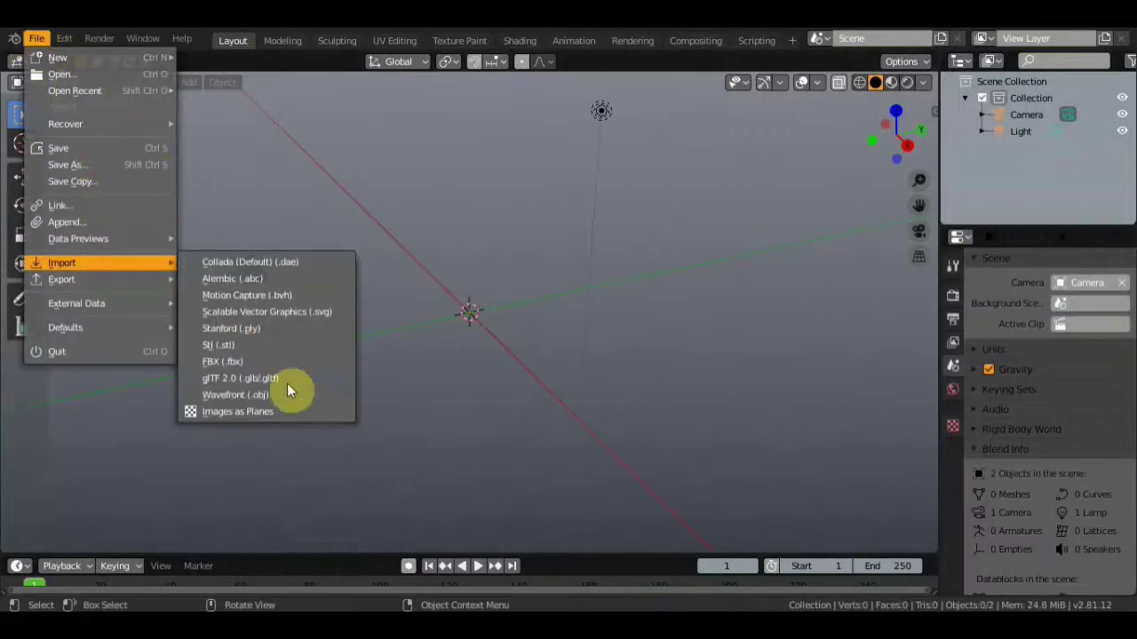
Import ar.obj from the Desktop as a Wavefront (.obj) model.
left_click(272, 392)
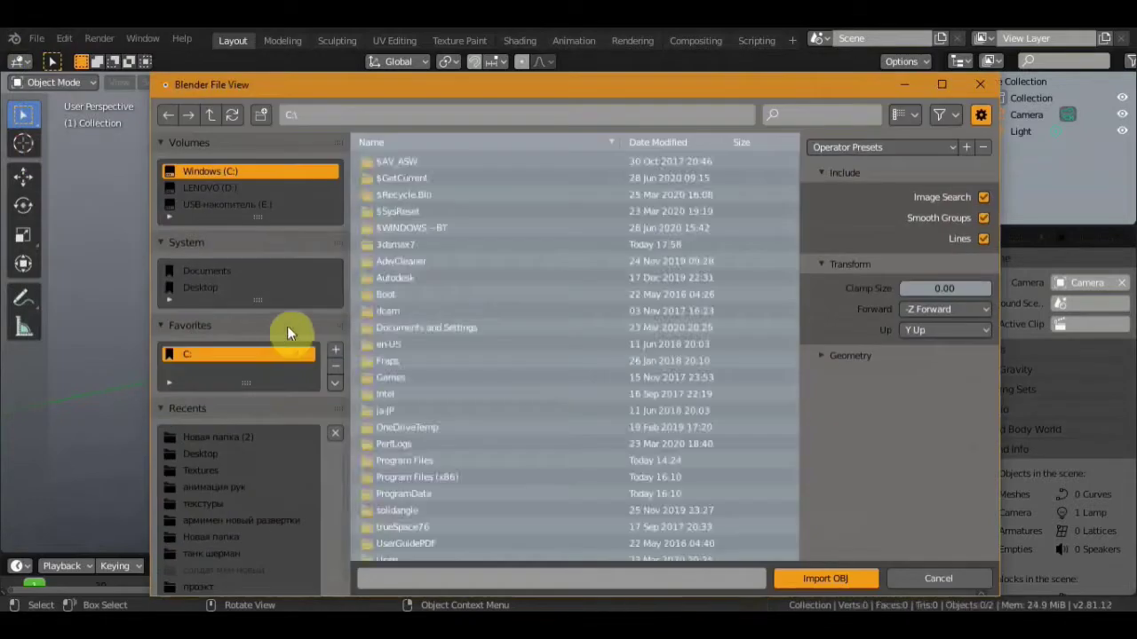
left_click(203, 288)
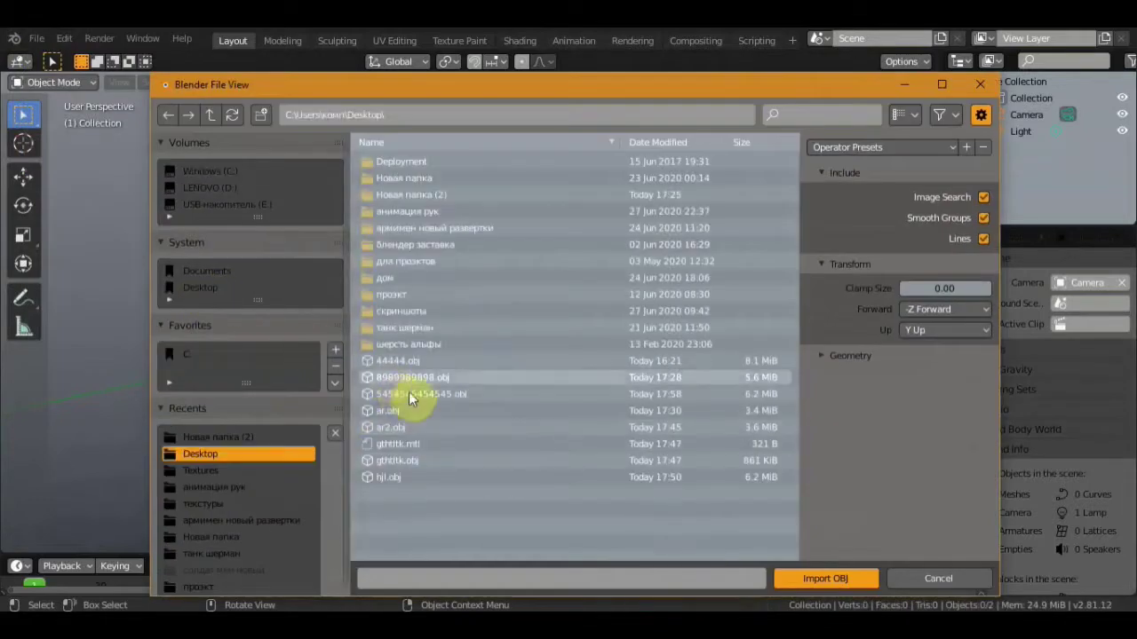
left_click(396, 412)
left_click(844, 582)
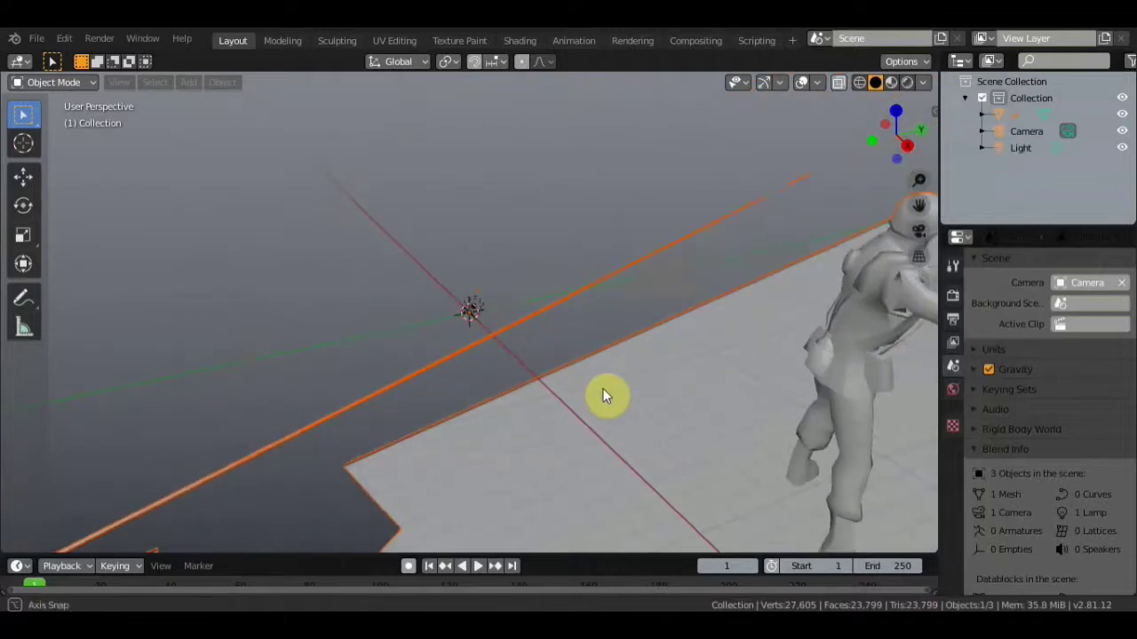
Show the sidebar's View tab with focal length and clip distances beside the soldier.
mouse_move(607, 390)
middle_mouse_down()
mouse_move(670, 409)
mouse_move(754, 388)
mouse_move(750, 377)
middle_mouse_up()
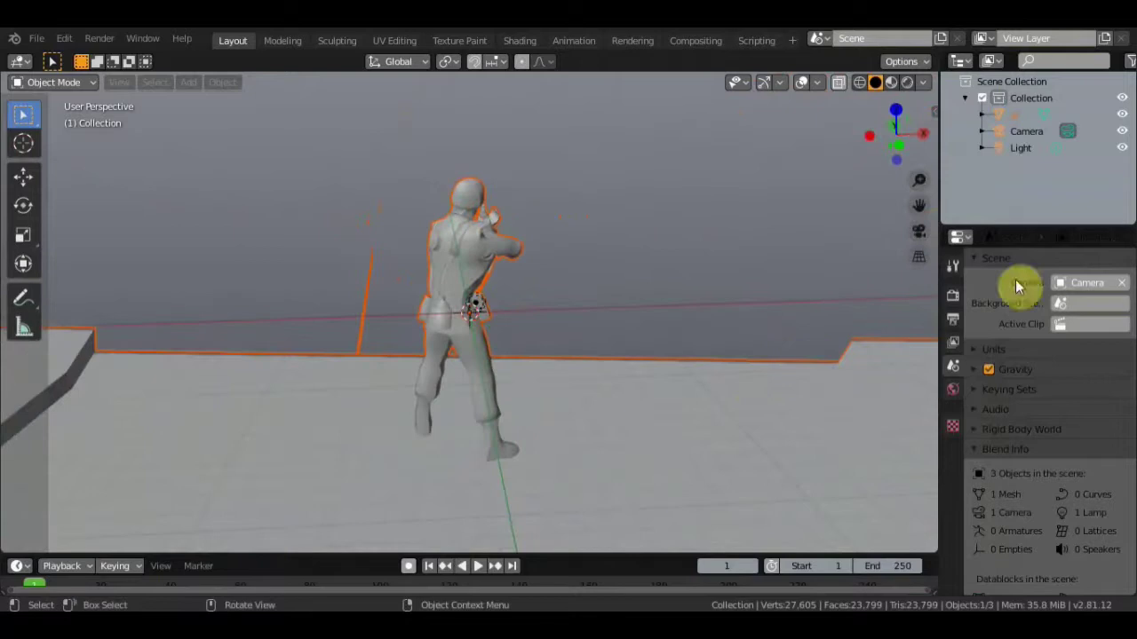
key("n")
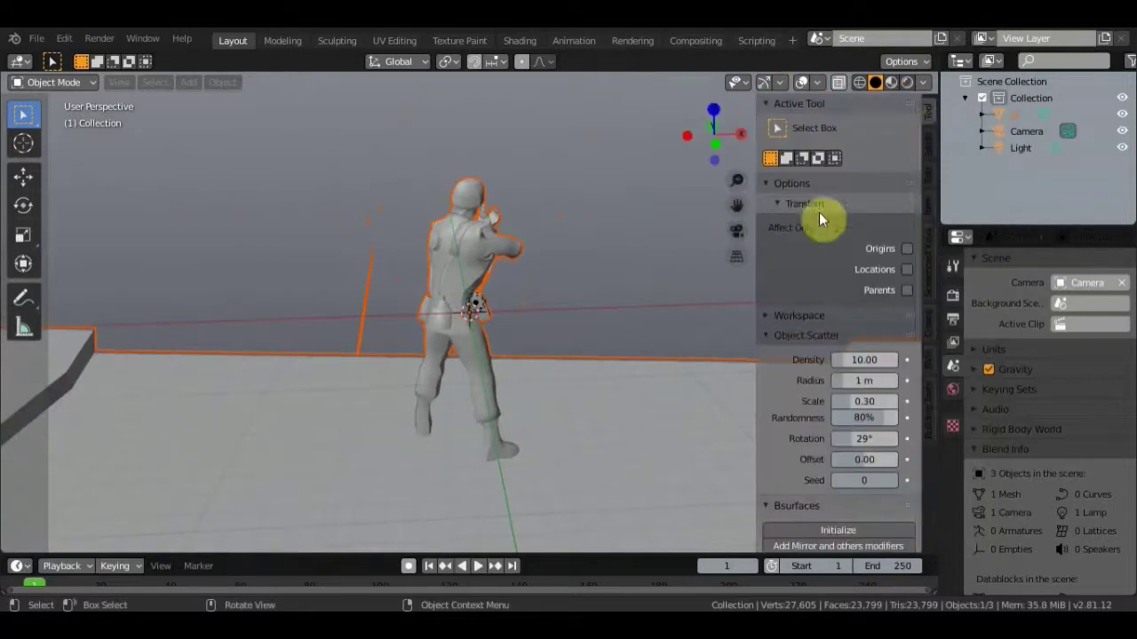
left_click(928, 149)
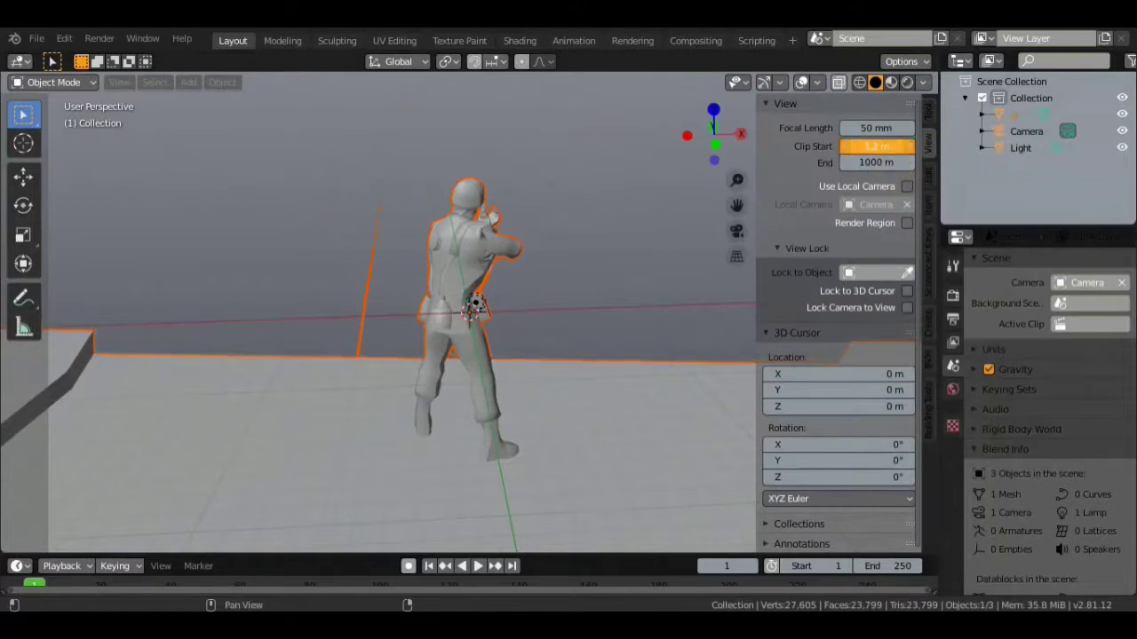
Set focal length 64.6 mm, clip start 0.001 m and clip end 996 m, then orbit.
left_click_drag(877, 145, 896, 146)
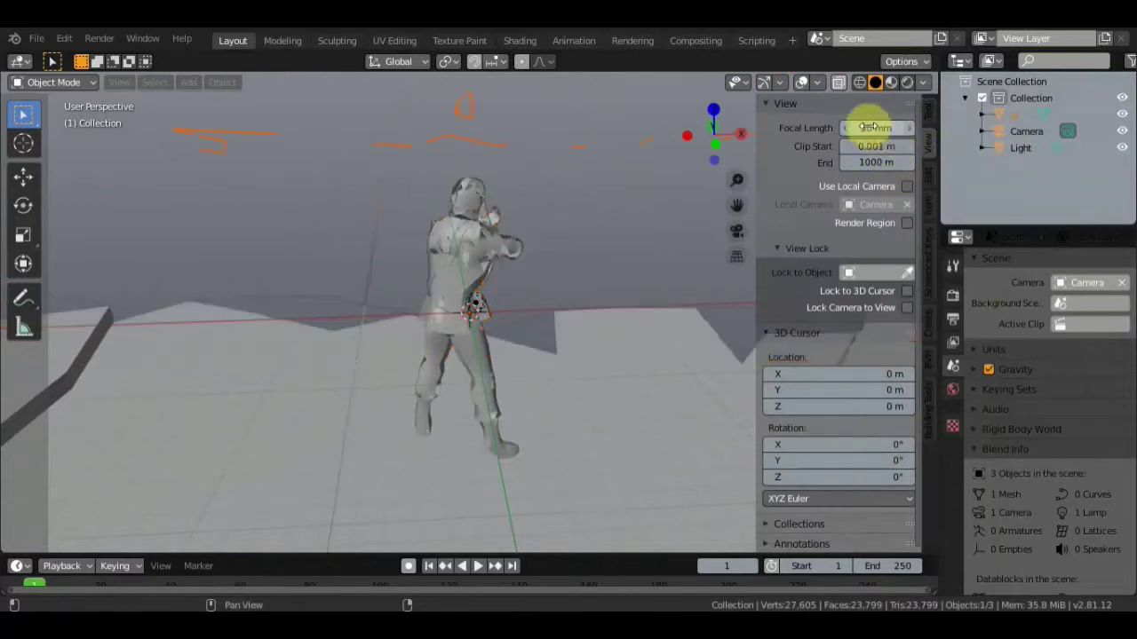
mouse_move(877, 128)
left_mouse_down()
mouse_move(843, 128)
mouse_move(902, 140)
mouse_move(870, 163)
left_mouse_up()
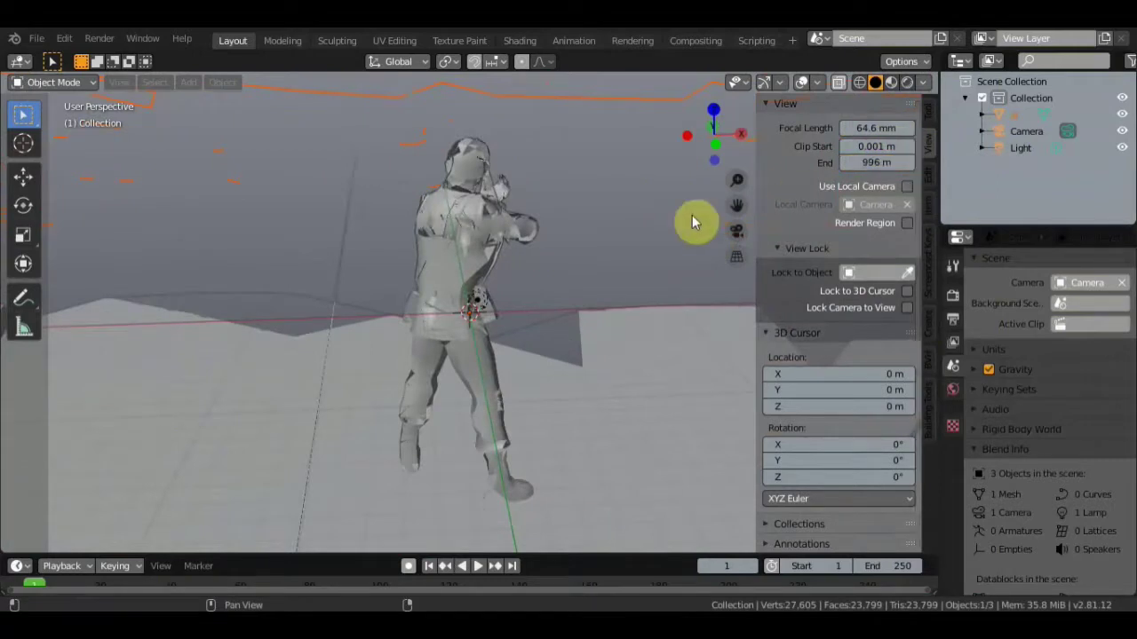
mouse_move(696, 222)
middle_mouse_down()
mouse_move(639, 246)
mouse_move(721, 258)
mouse_move(446, 338)
mouse_move(510, 353)
mouse_move(718, 352)
middle_mouse_up()
middle_click_drag(557, 351, 613, 347)
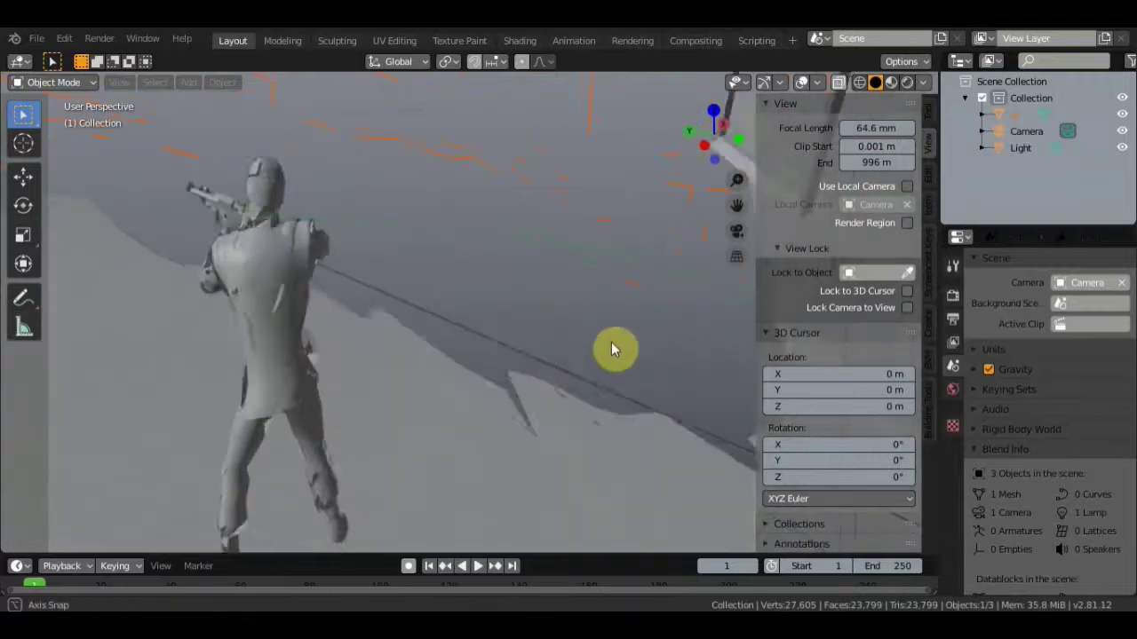
mouse_move(523, 346)
middle_mouse_down()
mouse_move(432, 338)
mouse_move(642, 357)
mouse_move(648, 335)
mouse_move(400, 380)
mouse_move(902, 238)
mouse_move(713, 307)
mouse_move(593, 316)
mouse_move(607, 325)
mouse_move(754, 312)
middle_mouse_up()
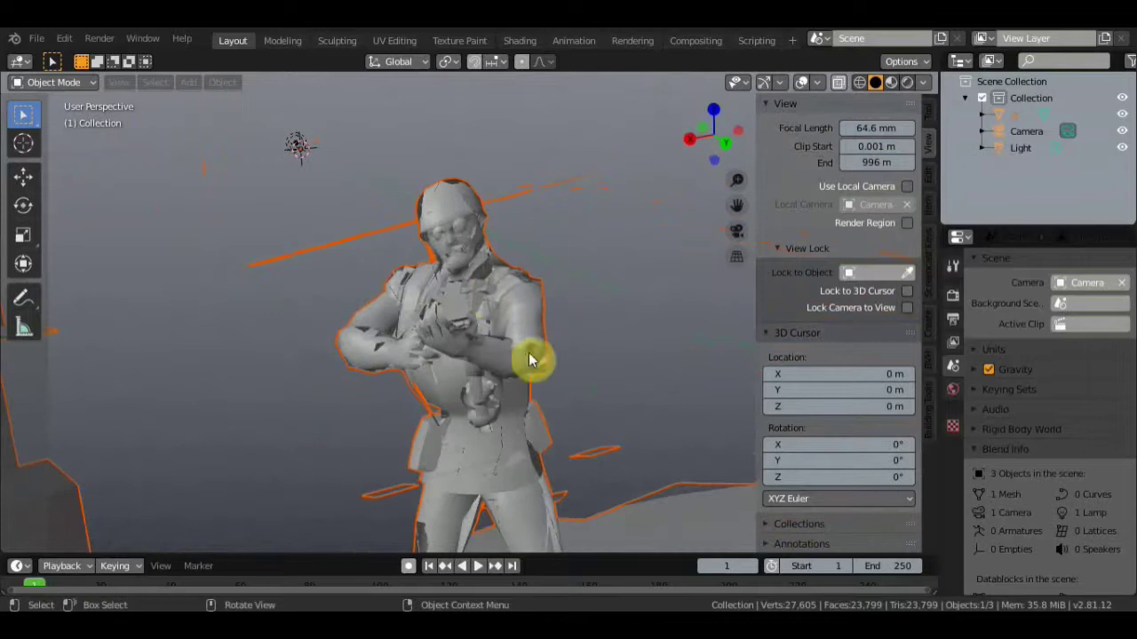
Orbit around the ar soldier, switch to the Transform tool, and select the mesh.
scroll(524, 367, "up", 2)
scroll(524, 368, "up", 2)
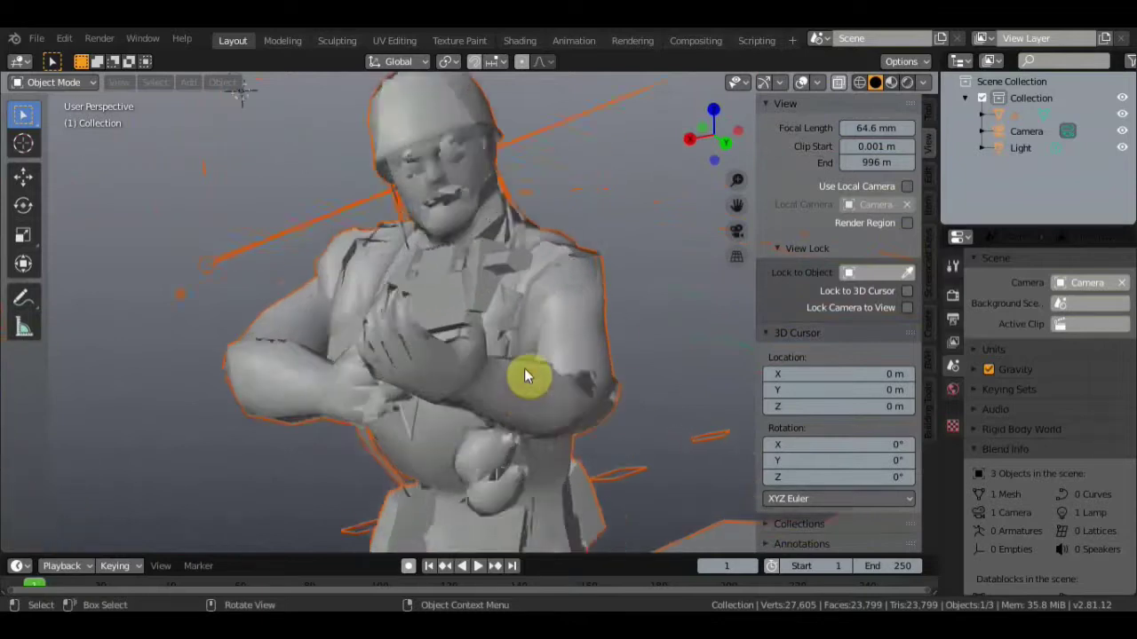
scroll(524, 367, "up", 2)
scroll(528, 369, "up", 2)
mouse_move(533, 364)
middle_mouse_down()
mouse_move(549, 362)
mouse_move(371, 379)
middle_mouse_up()
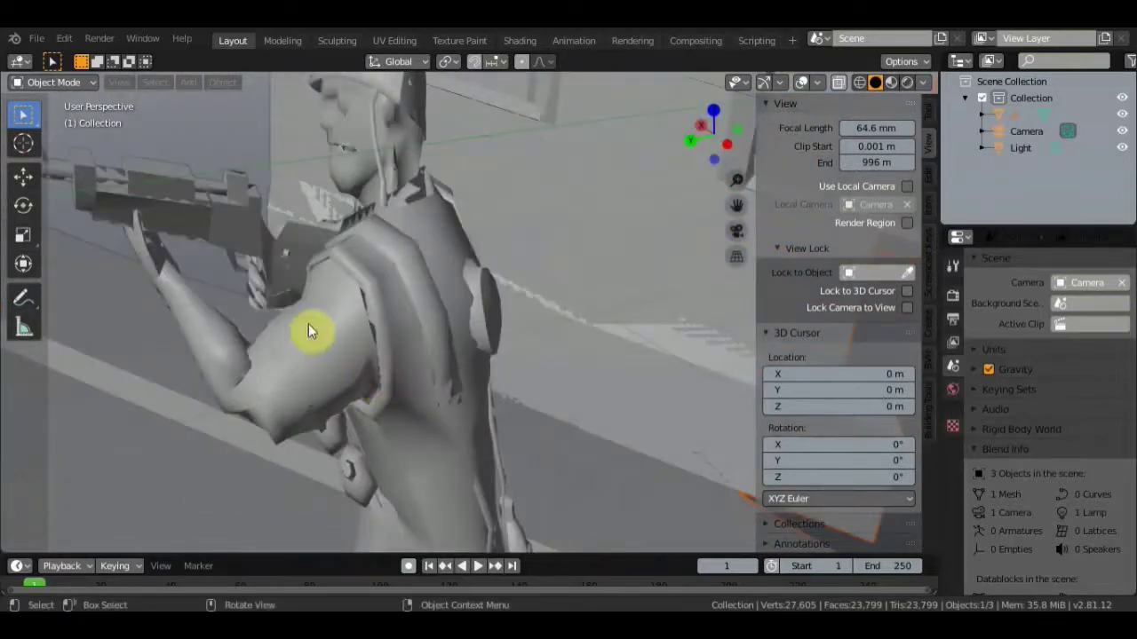
left_click(24, 271)
middle_click_drag(37, 272, 225, 279)
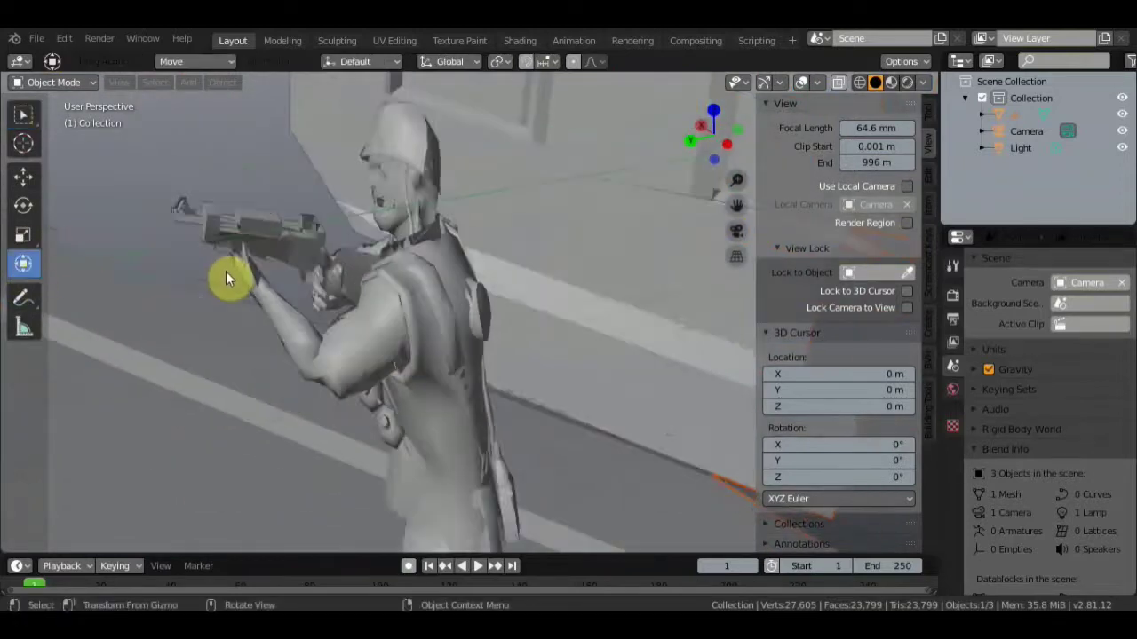
middle_click_drag(311, 311, 426, 331)
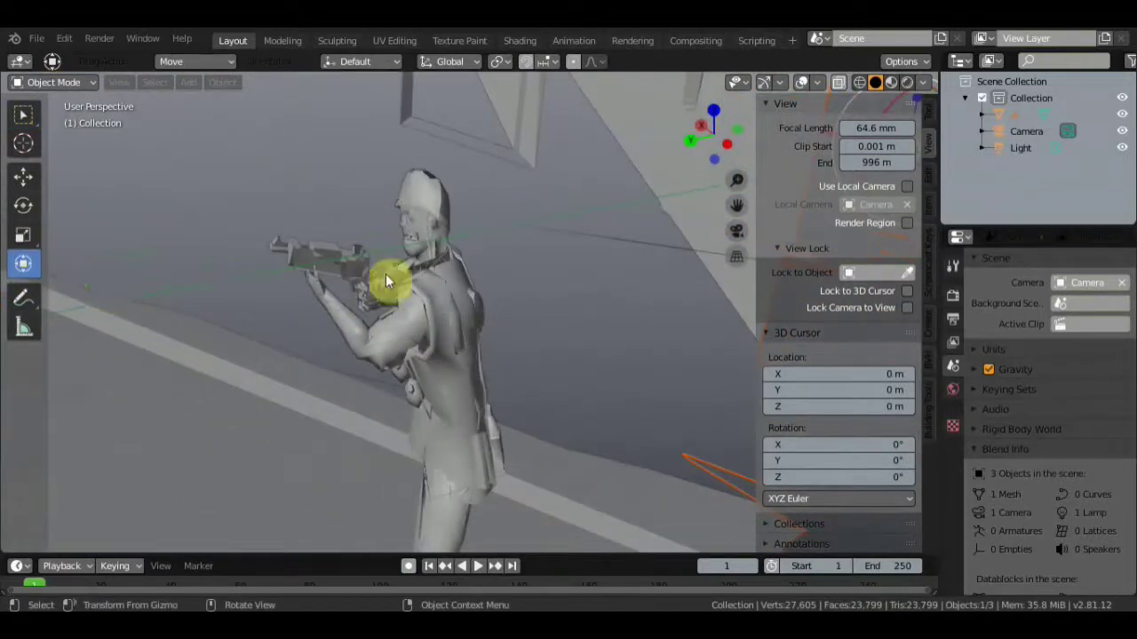
middle_click_drag(386, 281, 420, 305)
left_click(436, 306)
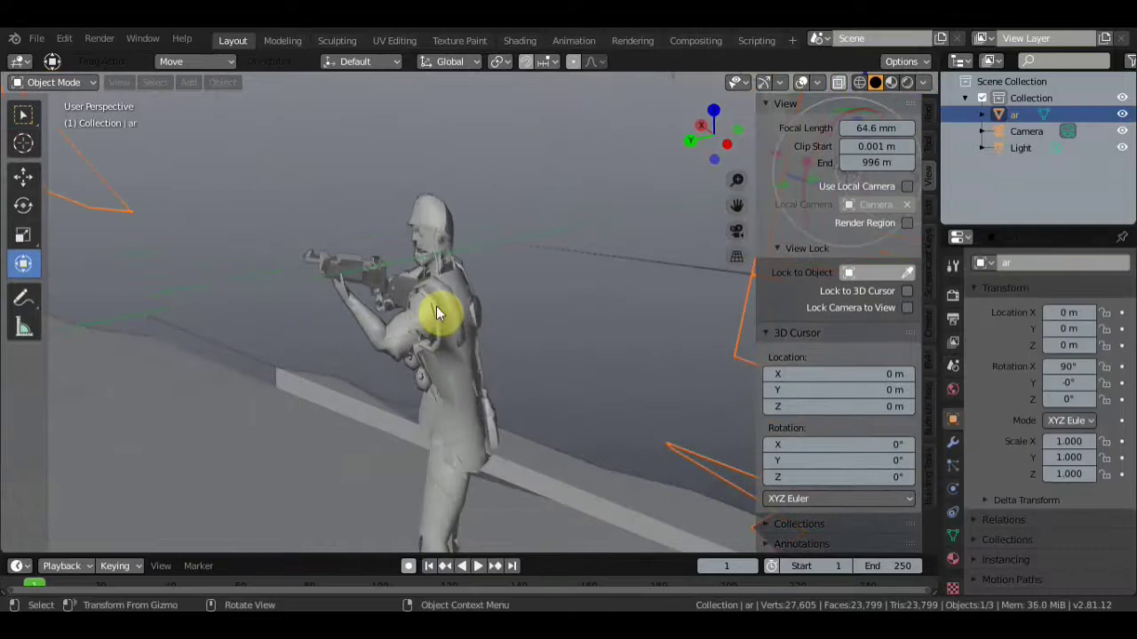
Stretch the soldier to Z scale 2.149 and frame its upper body.
scroll(436, 305, "down", 3)
scroll(436, 305, "up", 5)
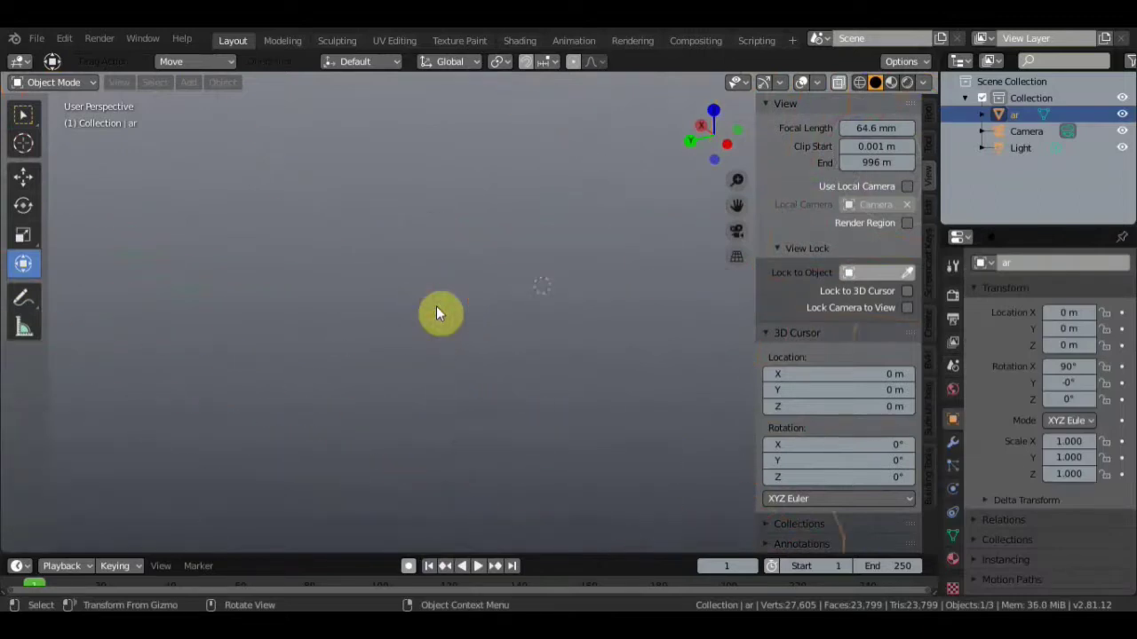
mouse_move(436, 305)
middle_mouse_down()
mouse_move(418, 348)
mouse_move(562, 302)
middle_mouse_up()
scroll(423, 345, "down", 2)
scroll(423, 346, "down", 3)
middle_click_drag(501, 159, 447, 166)
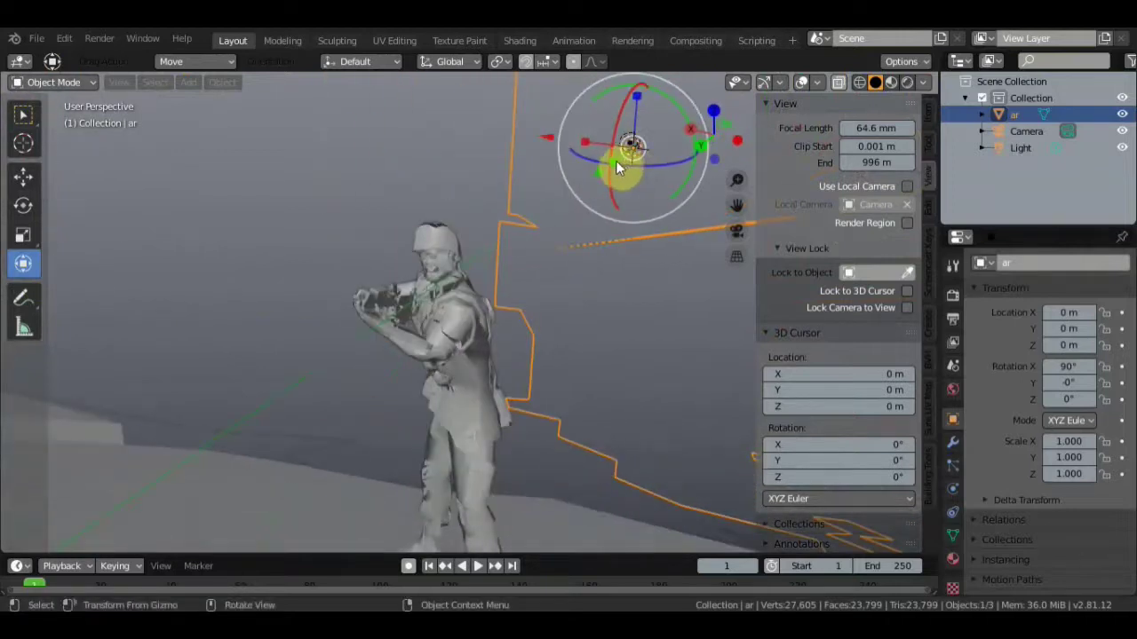
left_click_drag(618, 159, 597, 178)
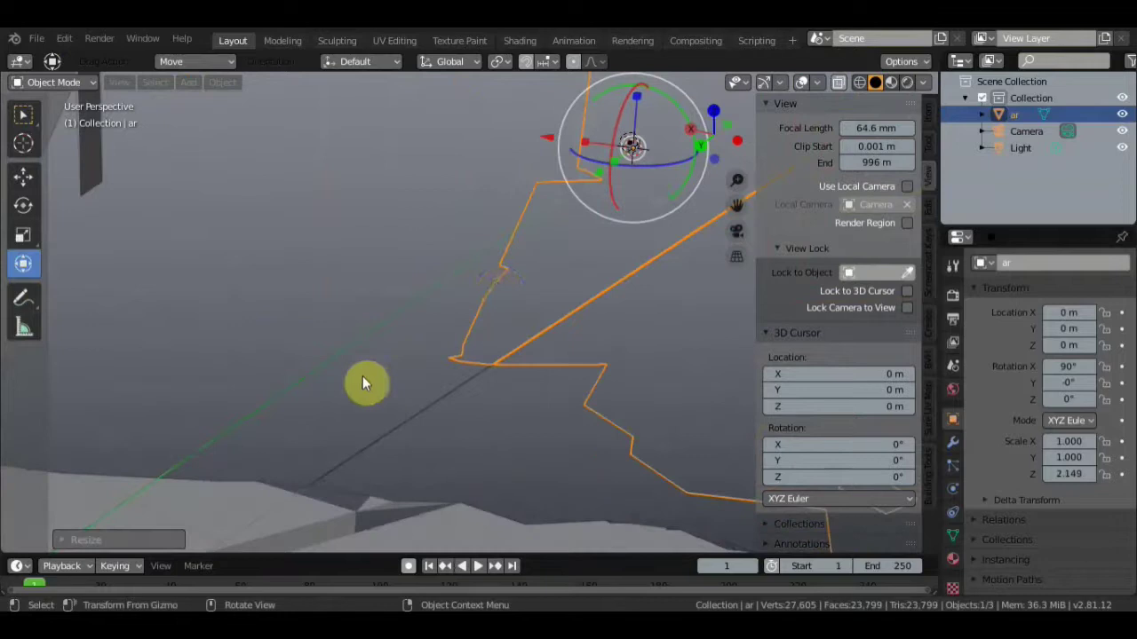
scroll(368, 383, "down", 3)
mouse_move(368, 383)
middle_mouse_down()
mouse_move(525, 175)
mouse_move(483, 336)
mouse_move(497, 388)
mouse_move(568, 408)
middle_mouse_up()
scroll(526, 186, "up", 3)
scroll(542, 197, "up", 3)
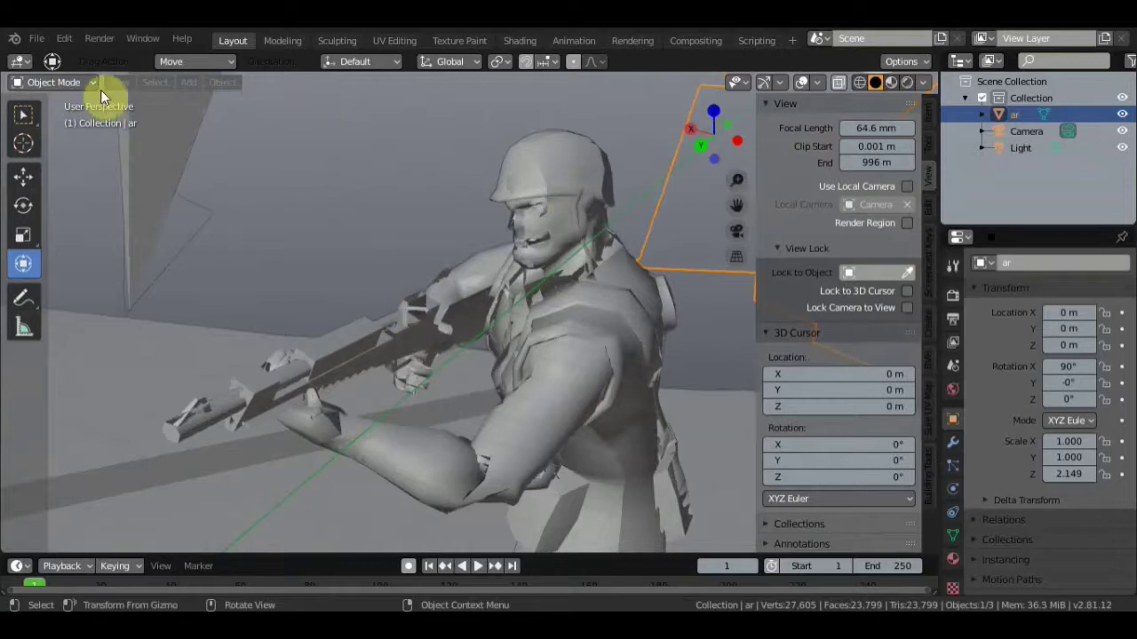
Switch the ar soldier to Edit Mode and orbit from its leg out to the whole body.
left_click(60, 81)
left_click(67, 121)
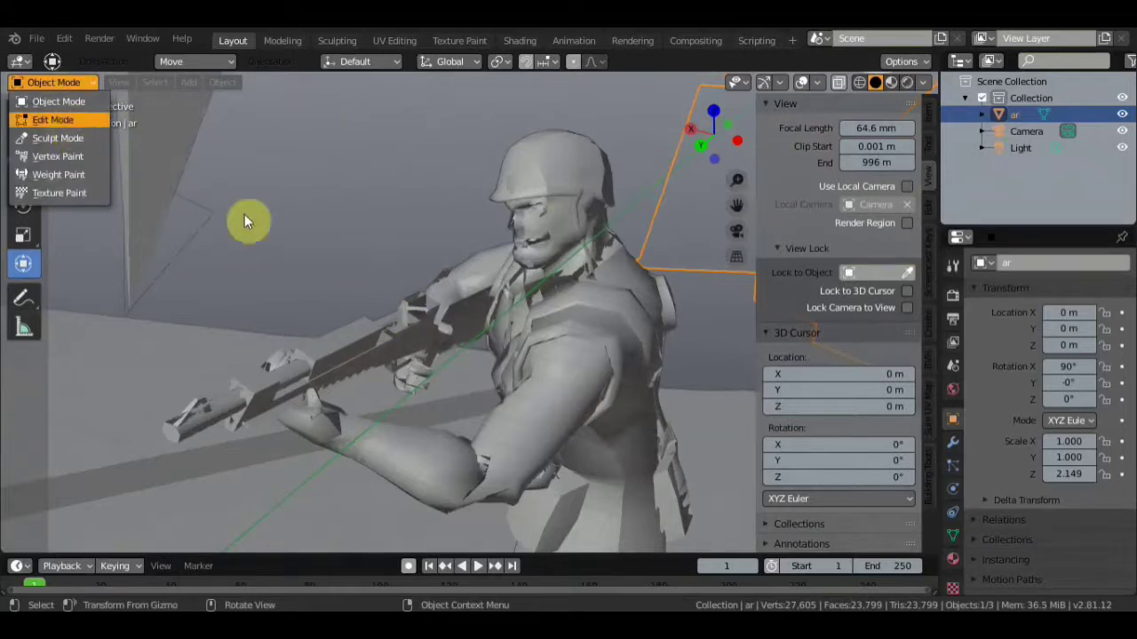
scroll(488, 346, "up", 2)
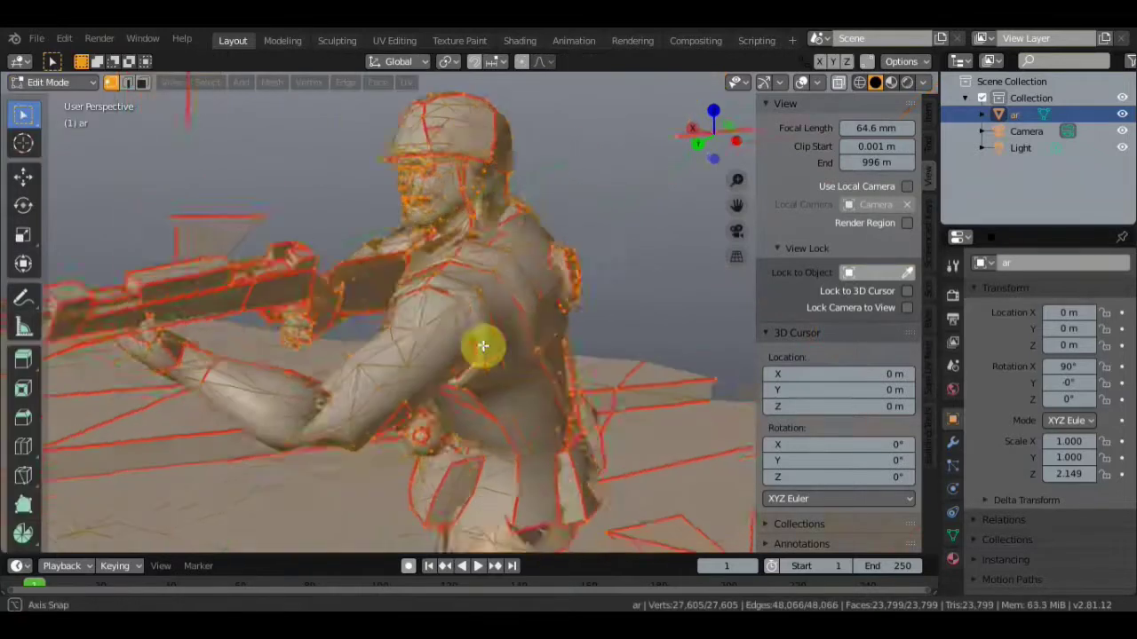
scroll(470, 342, "up", 1)
scroll(470, 338, "up", 1)
scroll(466, 320, "up", 2)
mouse_move(463, 316)
middle_mouse_down()
mouse_move(474, 285)
mouse_move(472, 300)
middle_mouse_up()
scroll(472, 299, "down", 5)
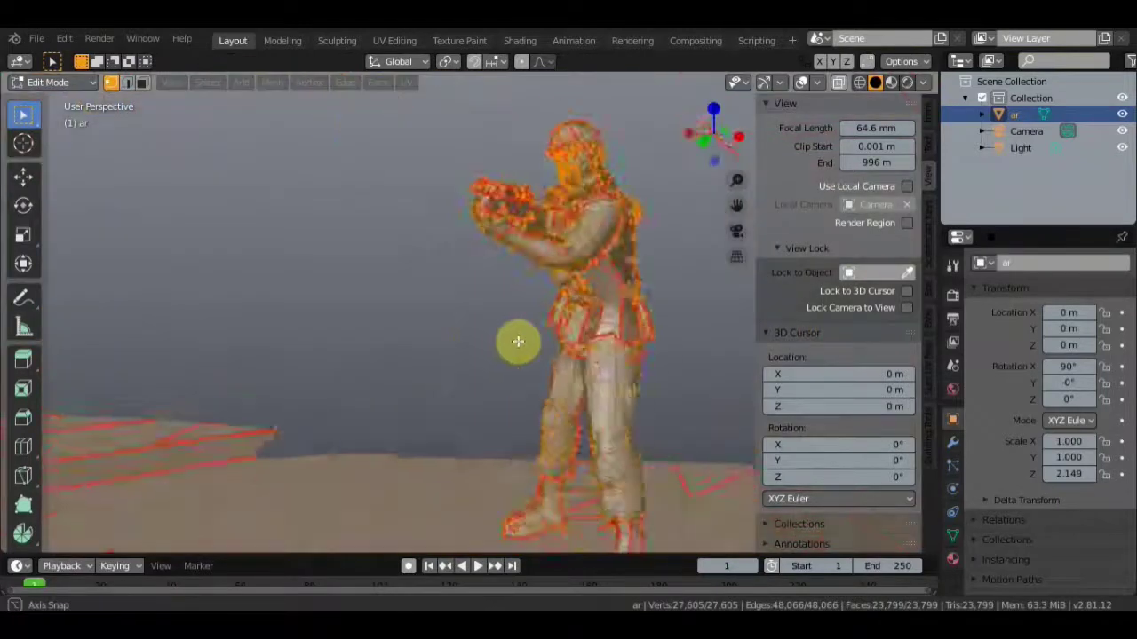
mouse_move(517, 341)
middle_mouse_down()
mouse_move(571, 343)
mouse_move(368, 317)
middle_mouse_up()
Zoom over the hips, upper body and head, then deselect all 27,605 vertices.
scroll(502, 216, "up", 3)
scroll(483, 223, "up", 2)
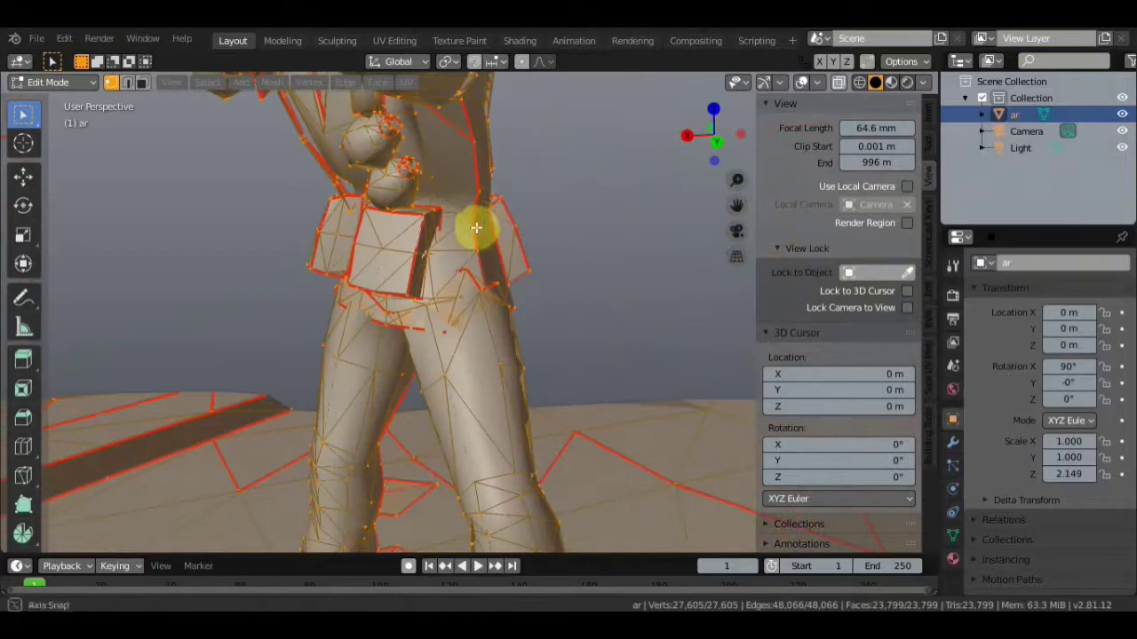
mouse_move(476, 228)
middle_mouse_down()
mouse_move(489, 254)
mouse_move(601, 261)
middle_mouse_up()
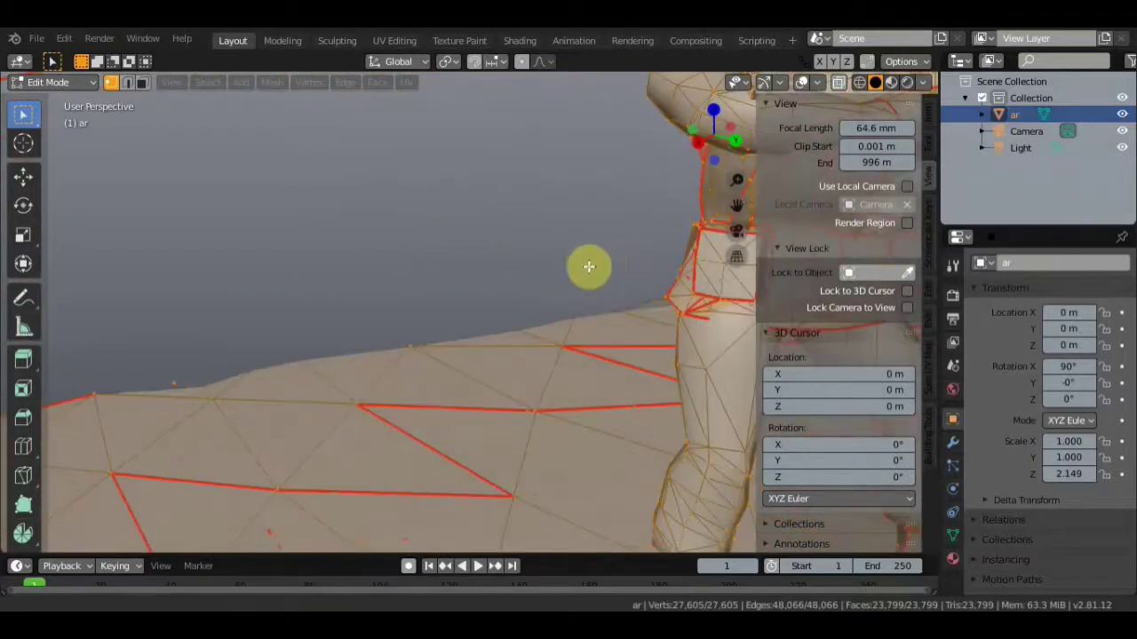
scroll(586, 266, "down", 4)
middle_click_drag(487, 343, 407, 403)
scroll(563, 262, "up", 2)
scroll(556, 261, "up", 3)
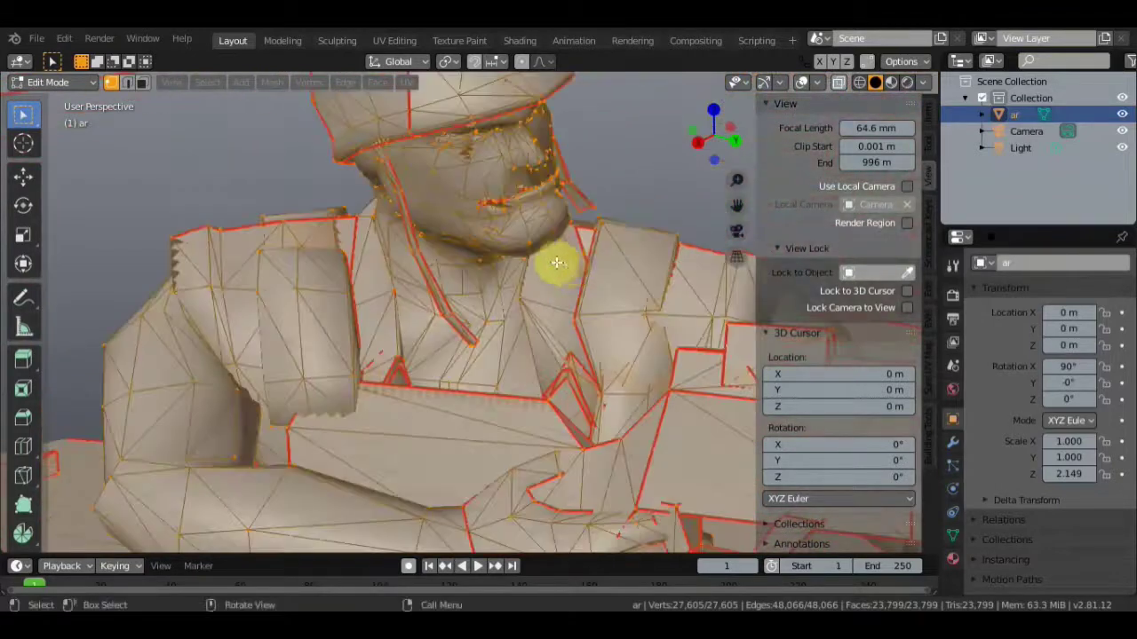
mouse_move(556, 261)
middle_mouse_down()
mouse_move(515, 375)
mouse_move(483, 330)
mouse_move(477, 350)
mouse_move(440, 348)
mouse_move(430, 331)
mouse_move(543, 307)
middle_mouse_up()
key("alt+a")
scroll(480, 273, "up", 3)
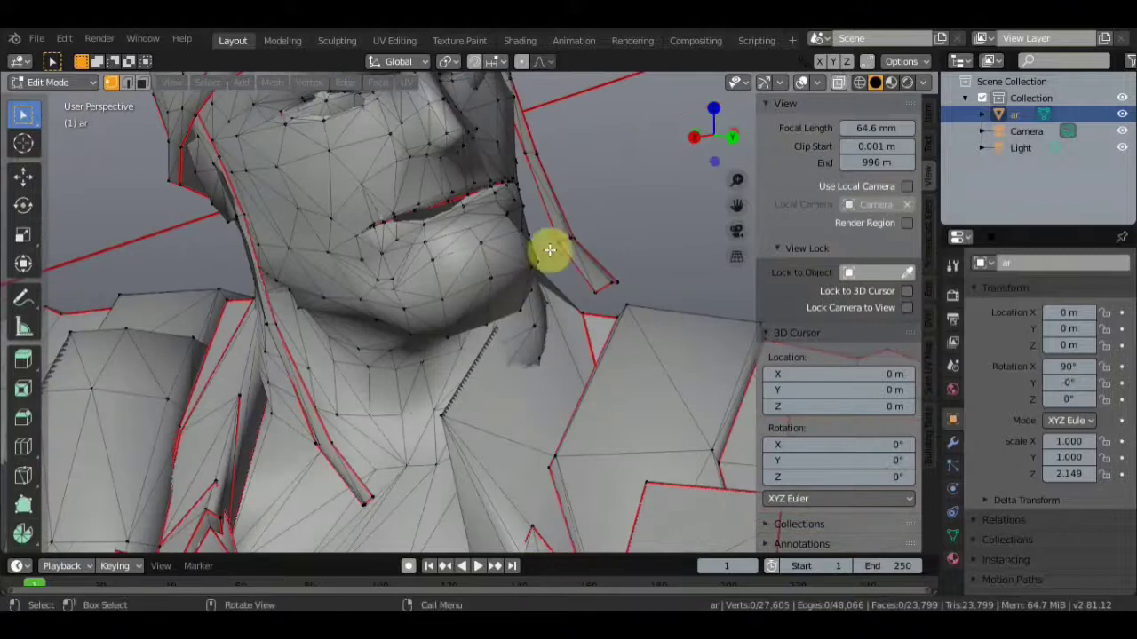
Orbit to look down on the soldier's helmet and face, then hide the sidebar.
middle_click_drag(626, 189, 631, 230)
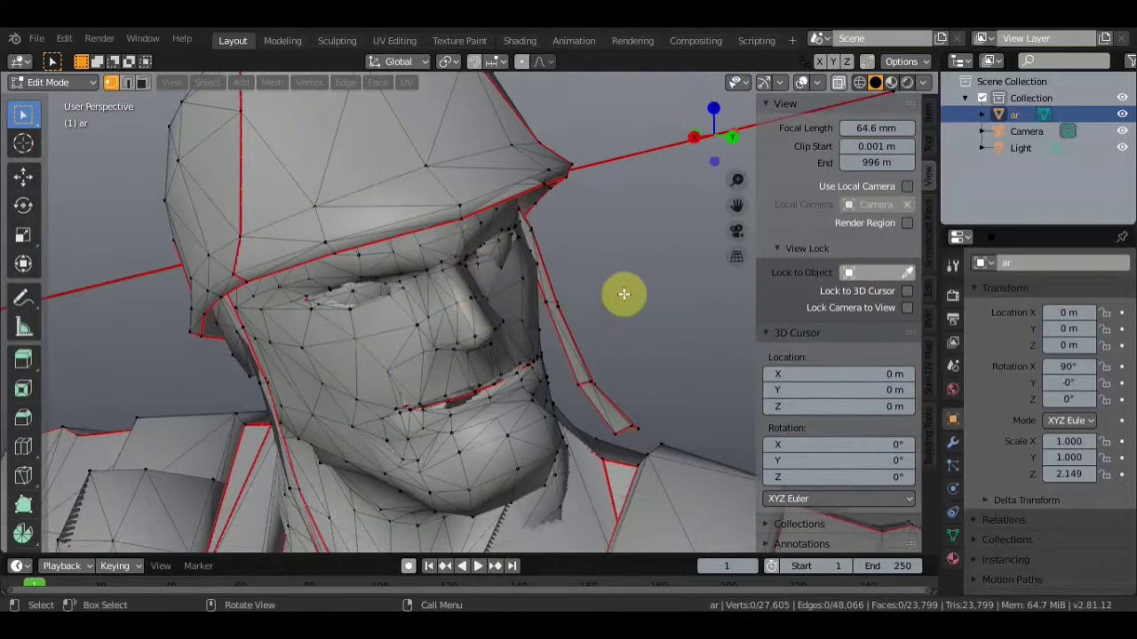
key("n")
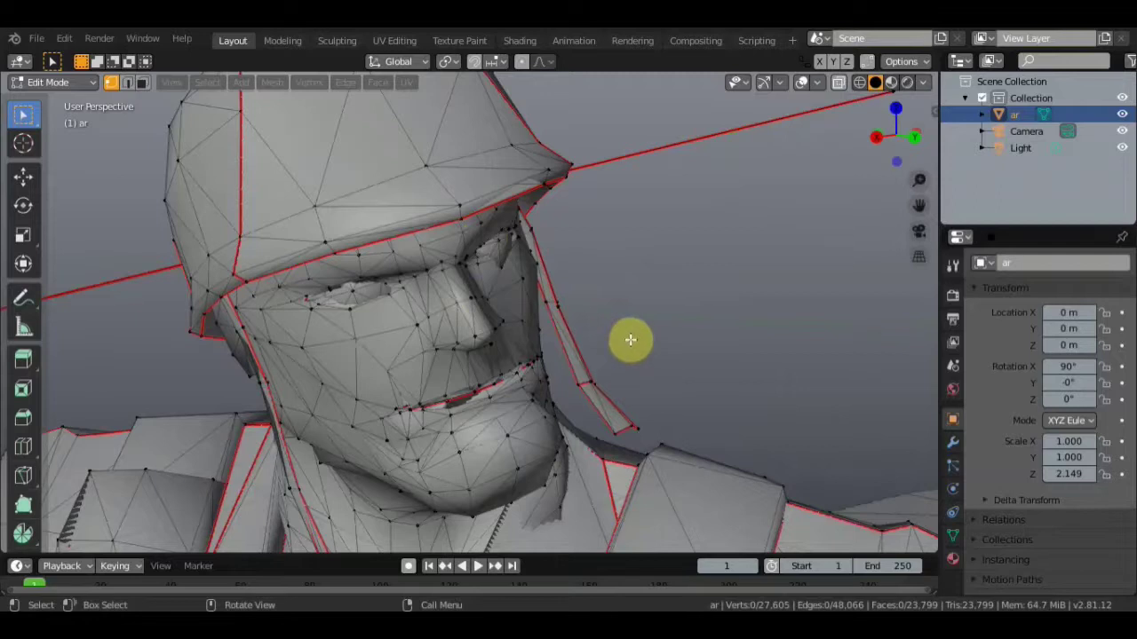
scroll(630, 340, "down", 3)
middle_click_drag(631, 339, 647, 337)
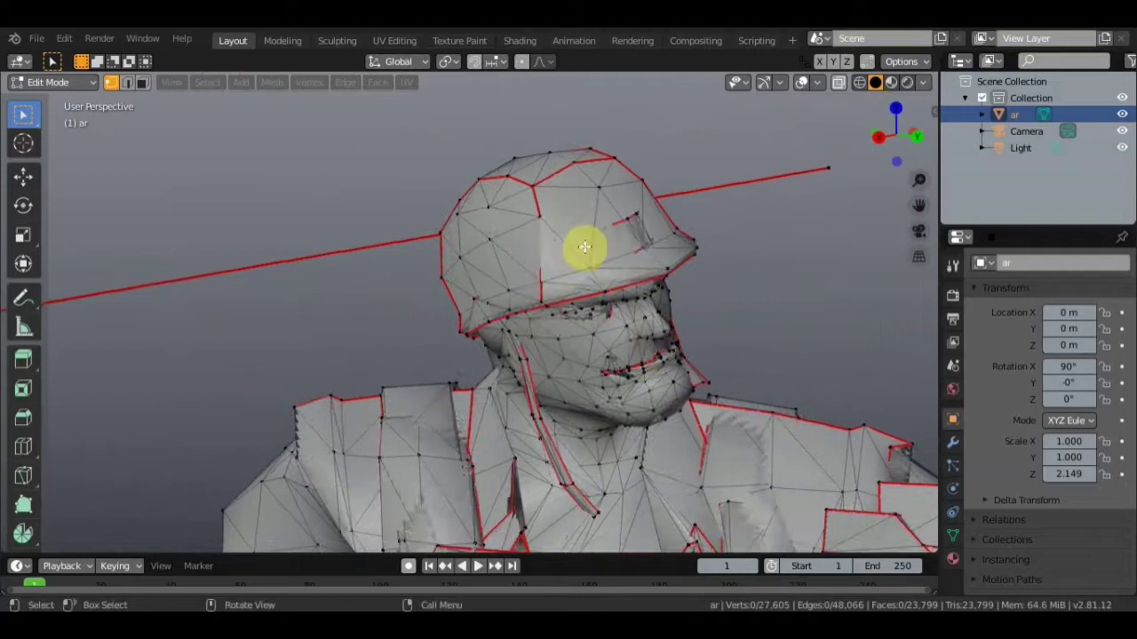
scroll(584, 247, "down", 3)
middle_click_drag(584, 247, 579, 243)
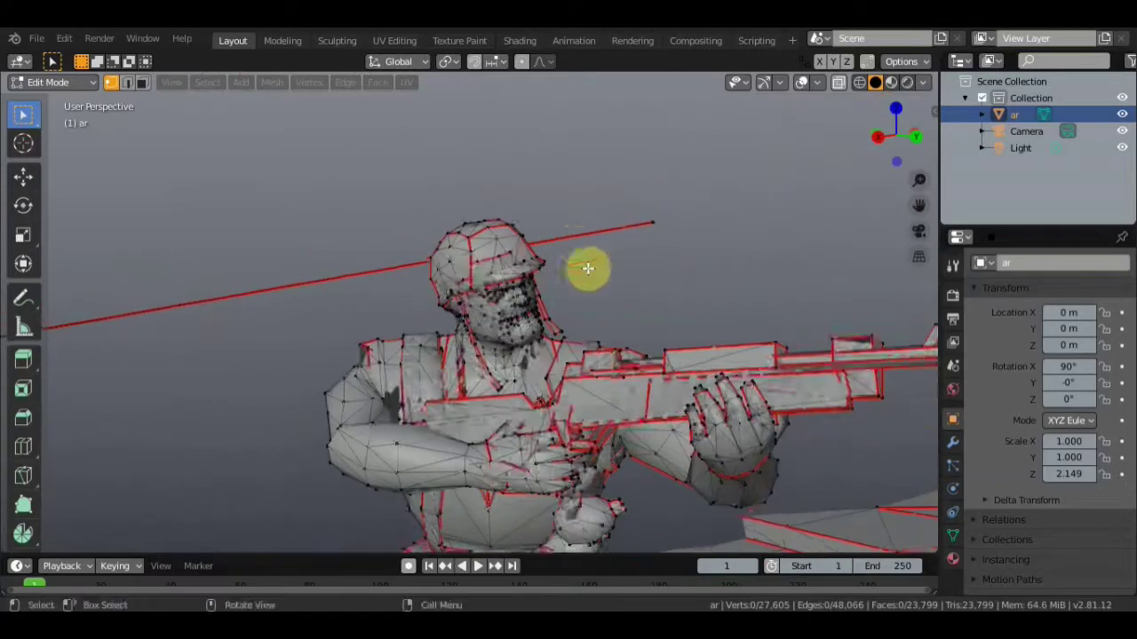
scroll(589, 266, "up", 2)
middle_click_drag(641, 409, 739, 407)
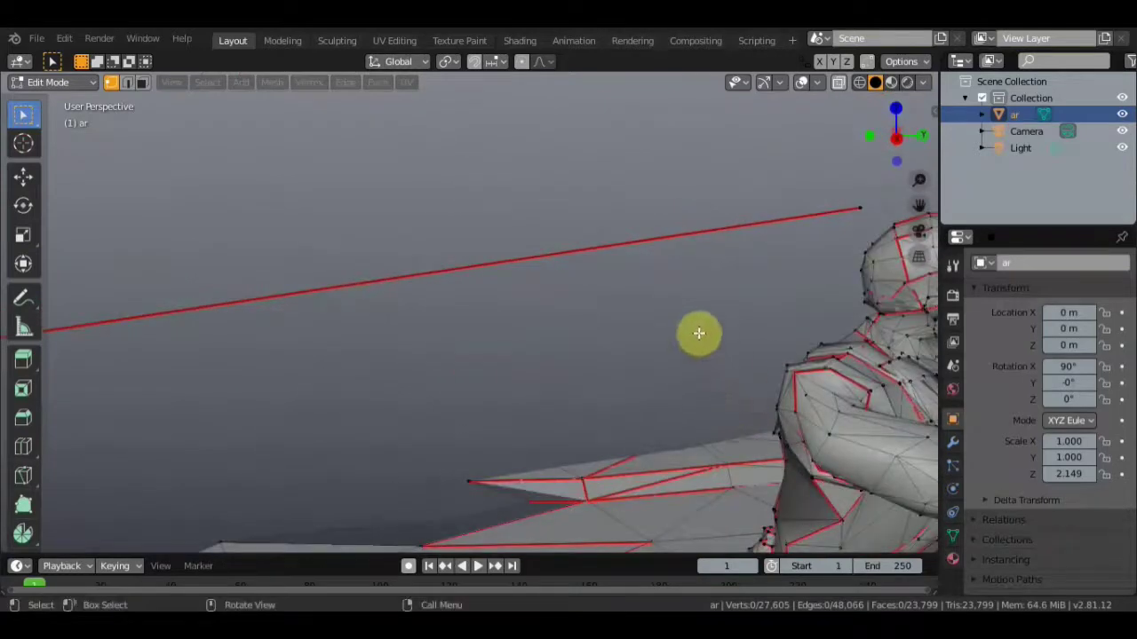
middle_click_drag(698, 330, 539, 253, "shift")
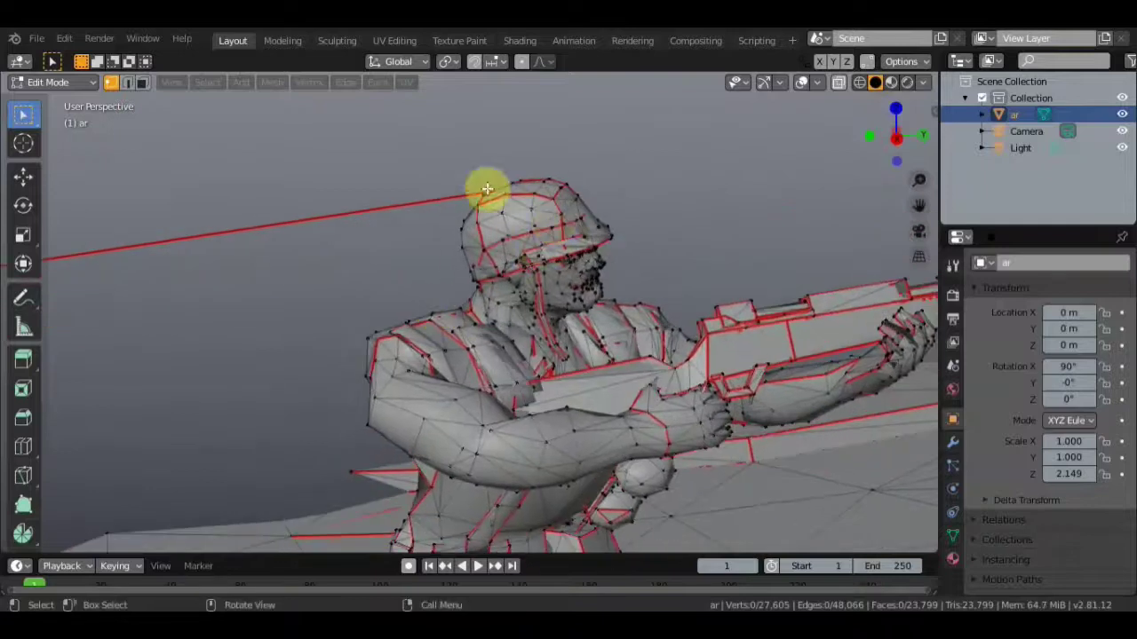
scroll(515, 261, "up", 2)
mouse_move(515, 261)
middle_mouse_down()
mouse_move(513, 276)
mouse_move(546, 289)
middle_mouse_up()
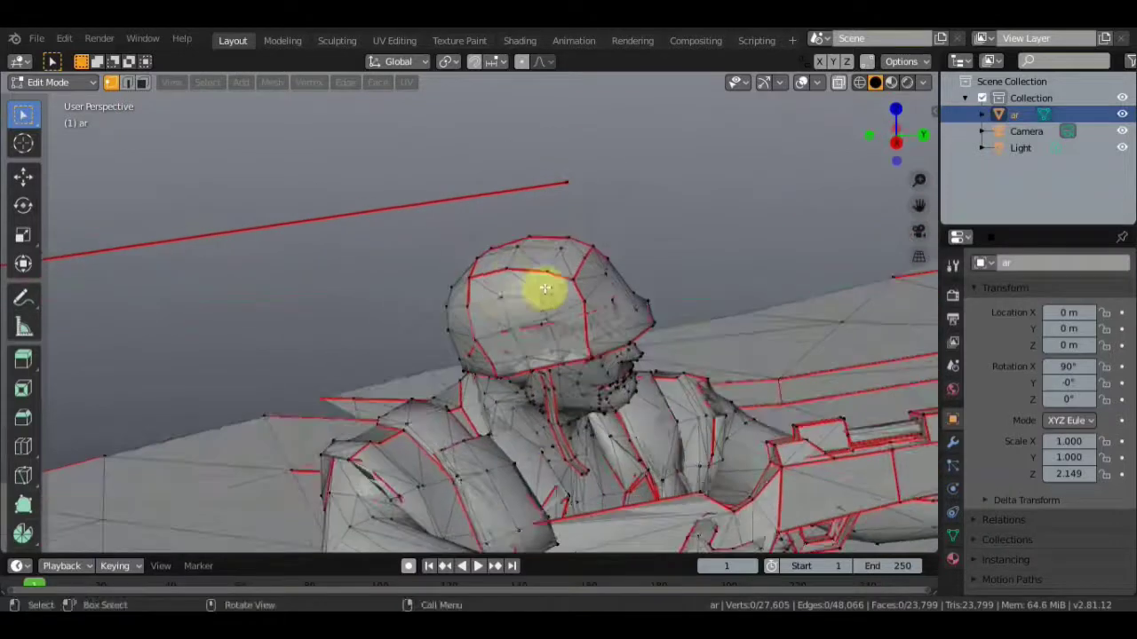
middle_click_drag(476, 369, 385, 363)
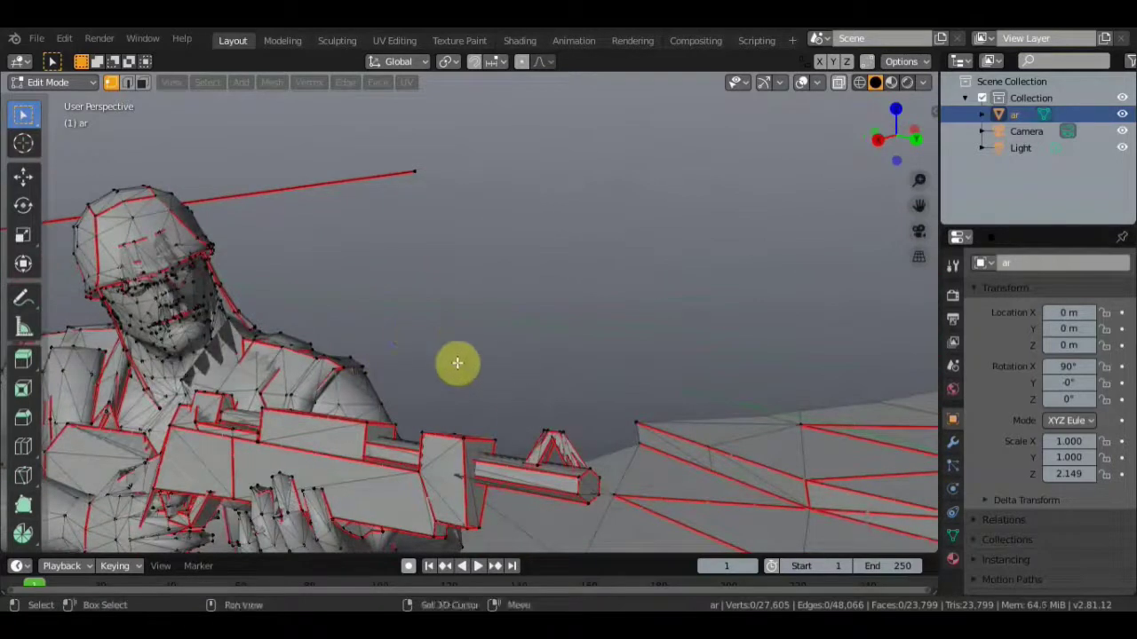
middle_click_drag(457, 364, 538, 307, "shift")
scroll(538, 307, "up", 2)
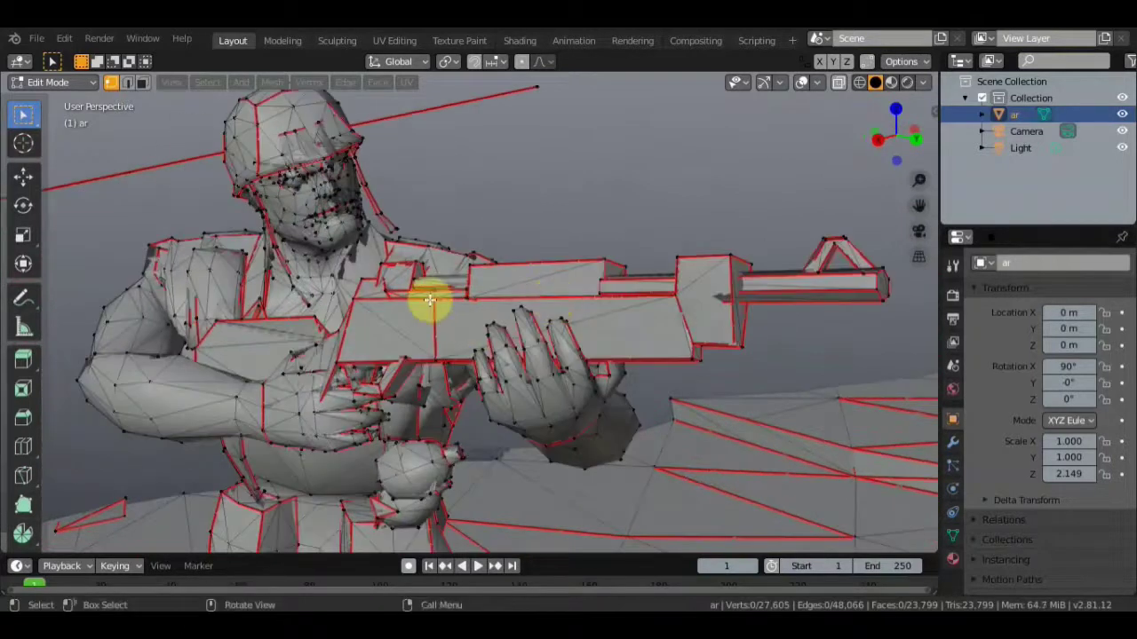
scroll(430, 300, "down", 3)
scroll(430, 300, "down", 3)
scroll(427, 304, "down", 3)
mouse_move(426, 304)
middle_mouse_down()
mouse_move(465, 336)
mouse_move(609, 325)
mouse_move(621, 342)
mouse_move(575, 317)
mouse_move(553, 322)
mouse_move(652, 282)
middle_mouse_up()
scroll(620, 342, "up", 6)
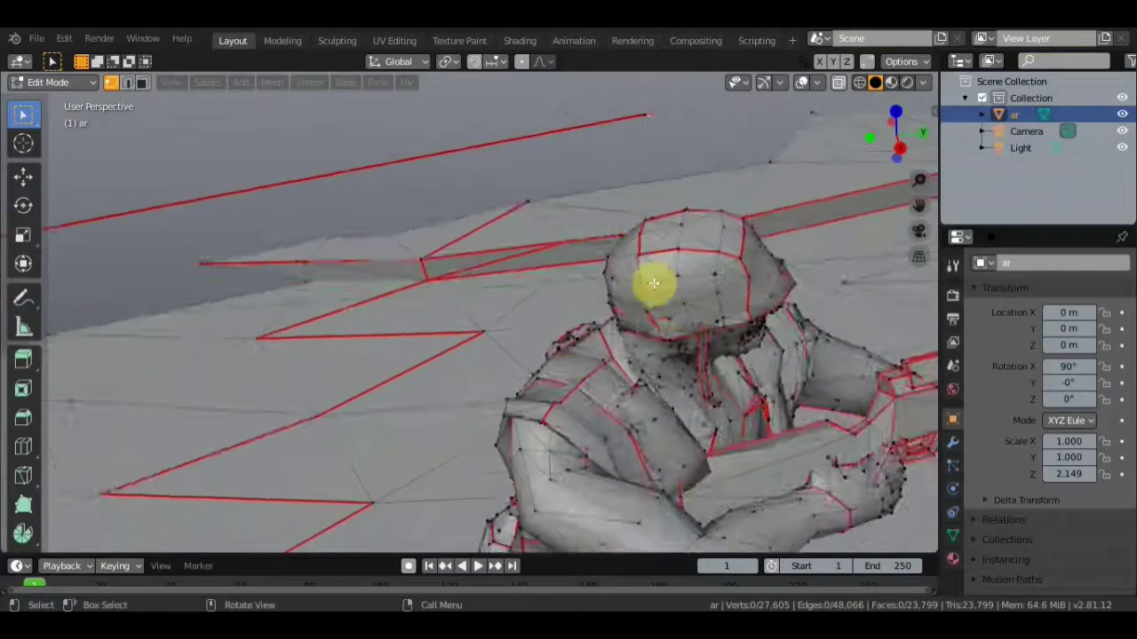
scroll(621, 400, "up", 2)
scroll(634, 399, "down", 2)
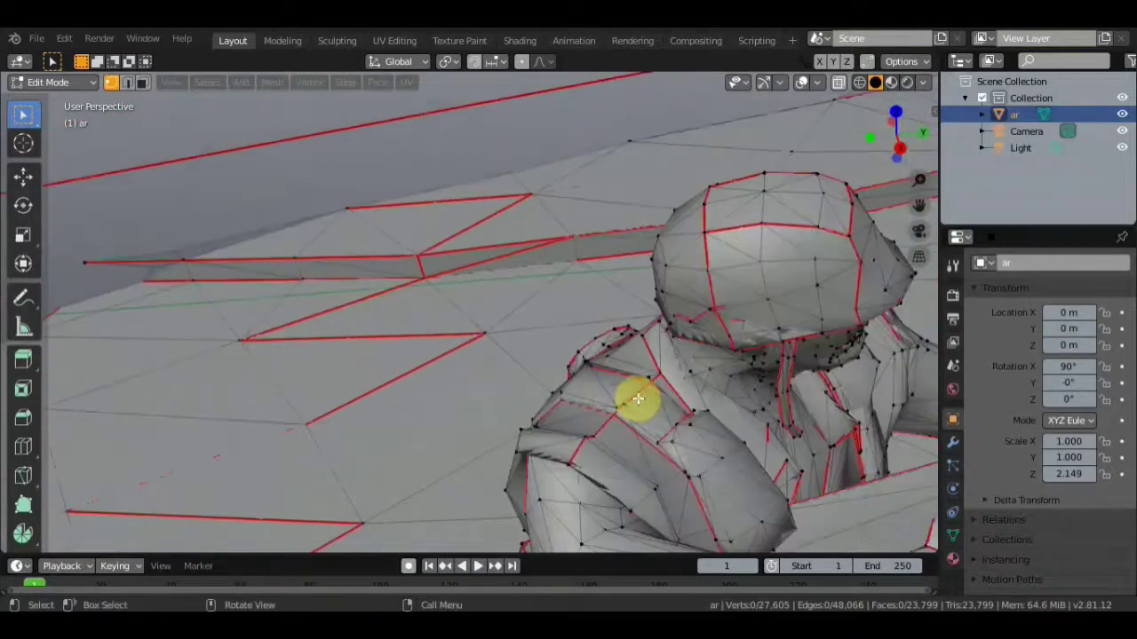
scroll(589, 358, "up", 2)
scroll(578, 353, "up", 2)
scroll(575, 357, "up", 2)
scroll(575, 357, "up", 2)
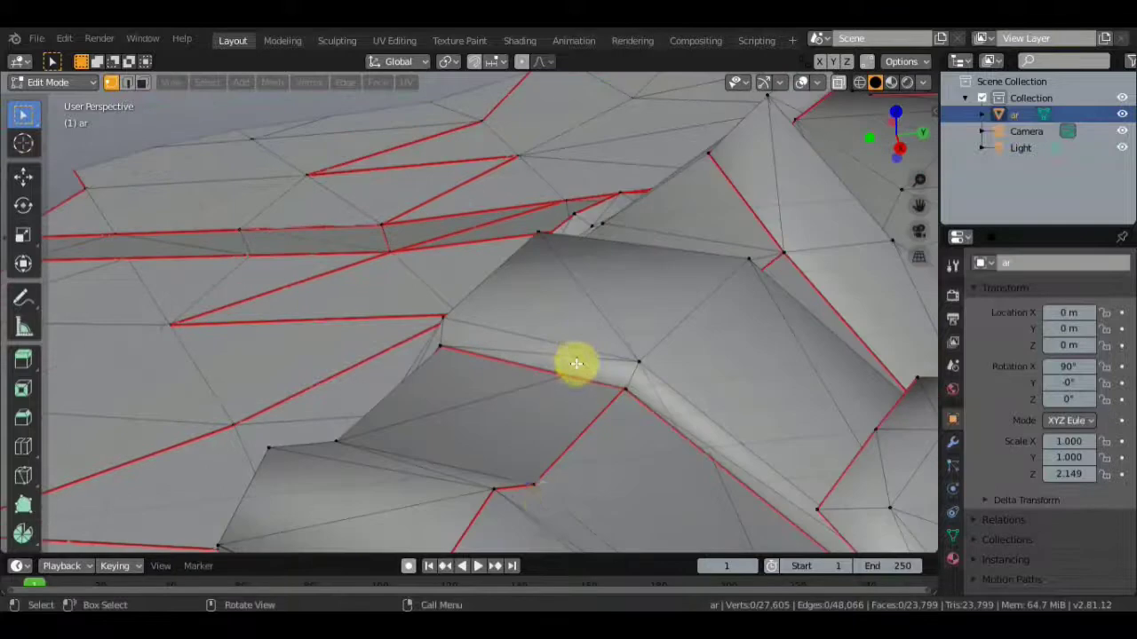
scroll(639, 438, "down", 1)
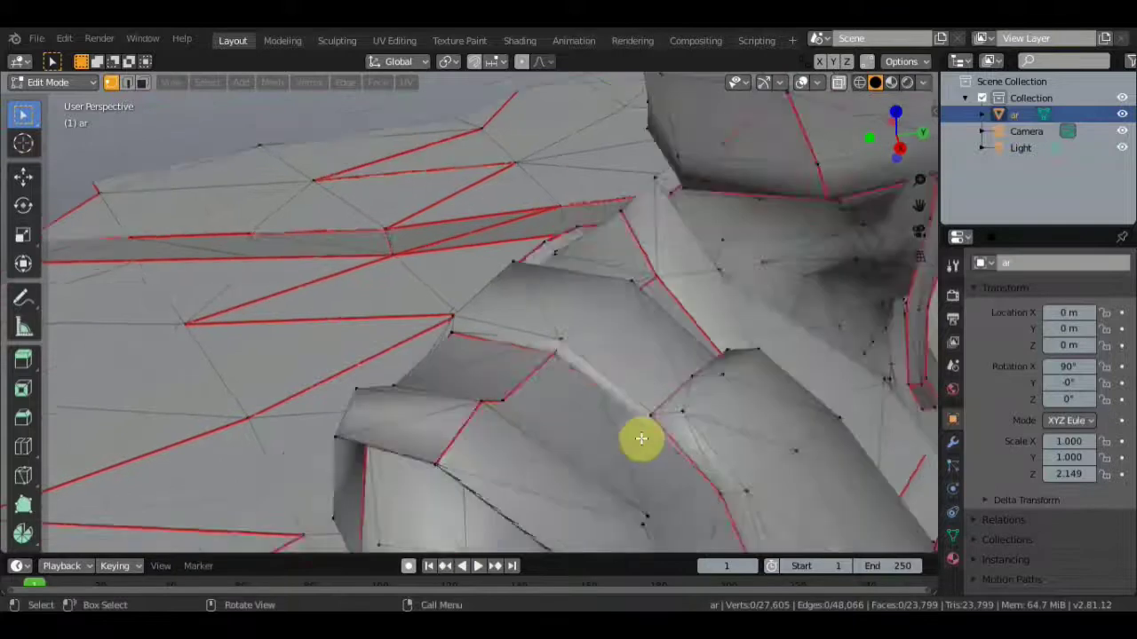
scroll(634, 406, "down", 2)
scroll(622, 395, "down", 2)
middle_click_drag(621, 395, 579, 363)
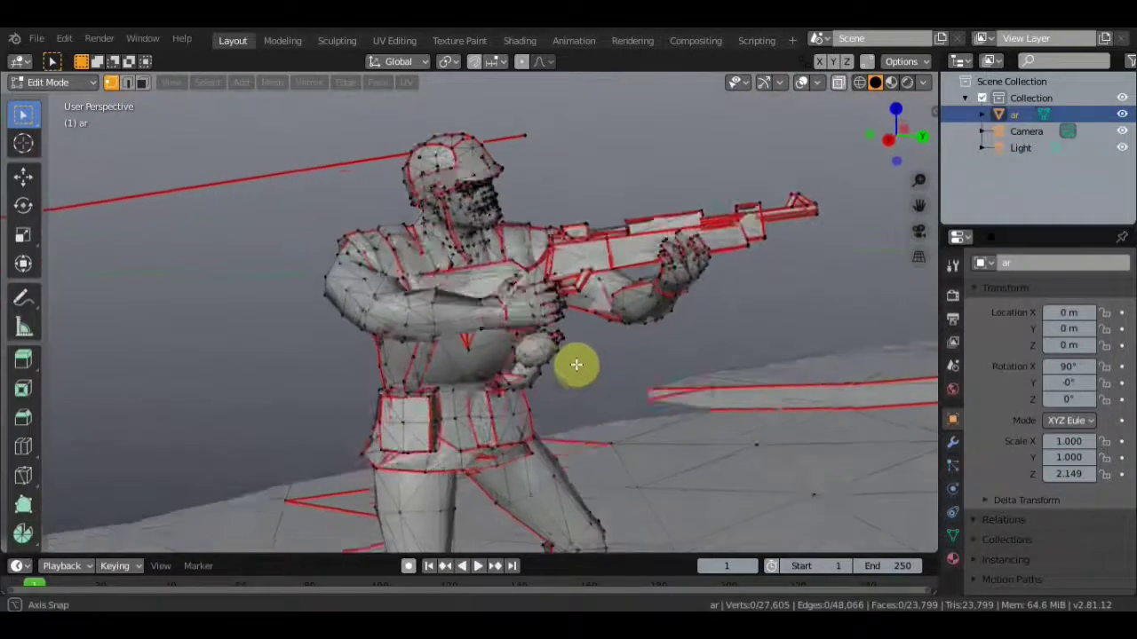
scroll(579, 362, "down", 1)
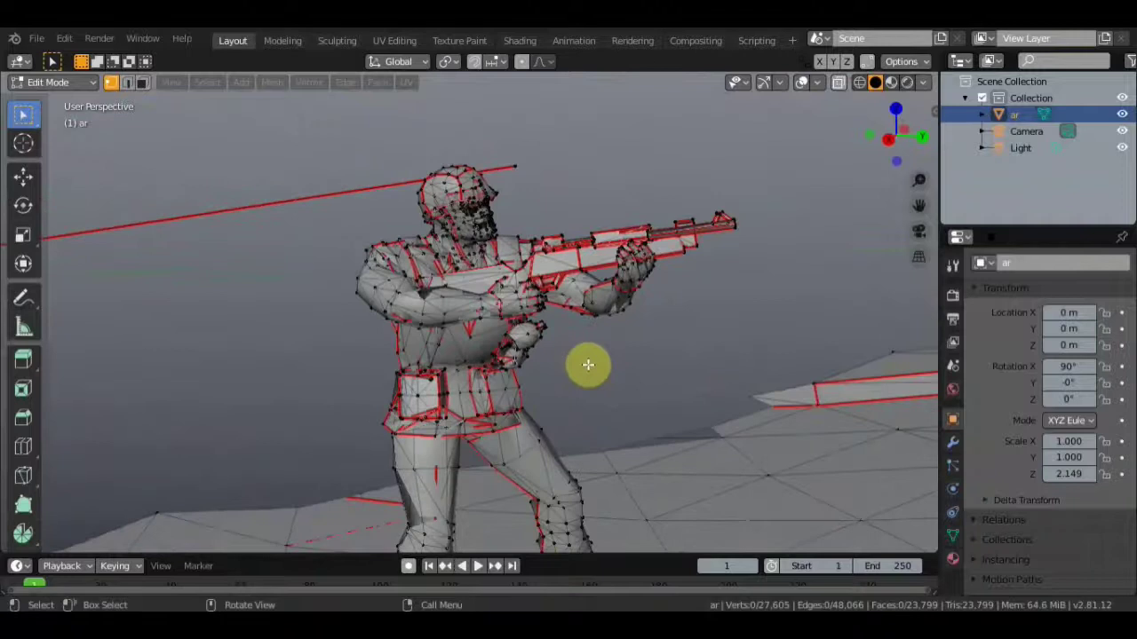
mouse_move(588, 364)
middle_mouse_down()
mouse_move(736, 349)
mouse_move(629, 355)
middle_mouse_up()
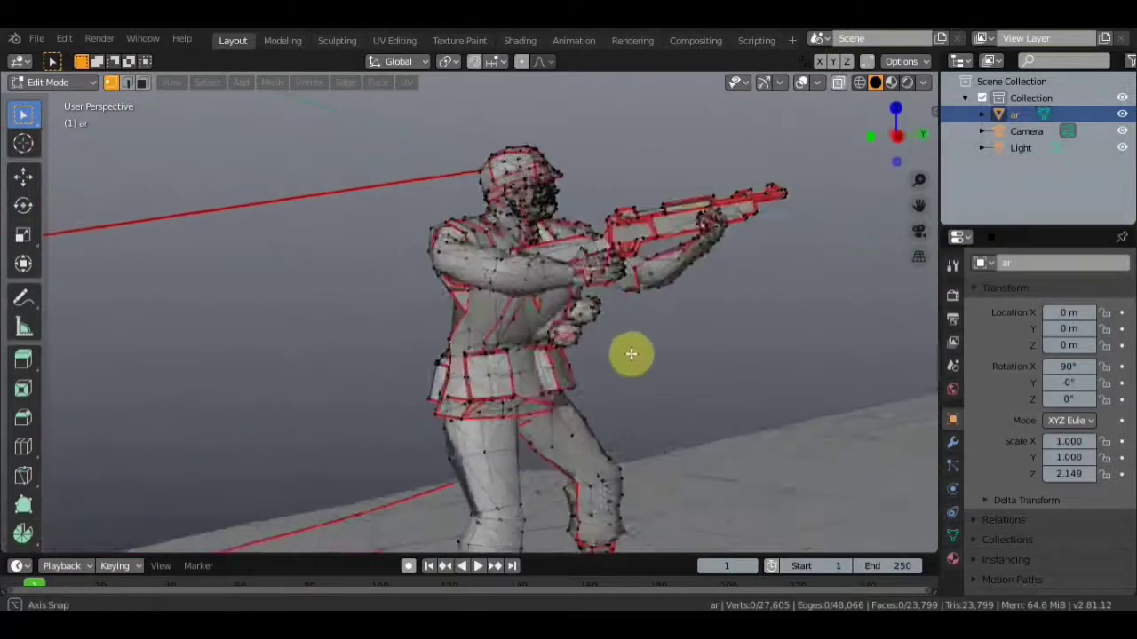
scroll(629, 356, "down", 1)
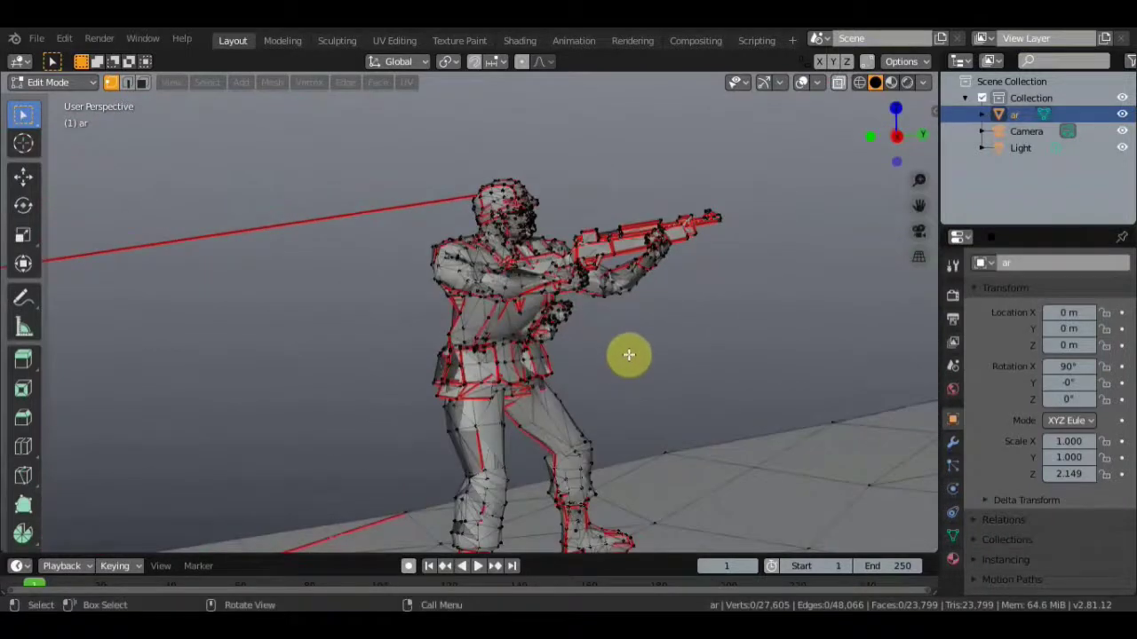
scroll(629, 355, "down", 1)
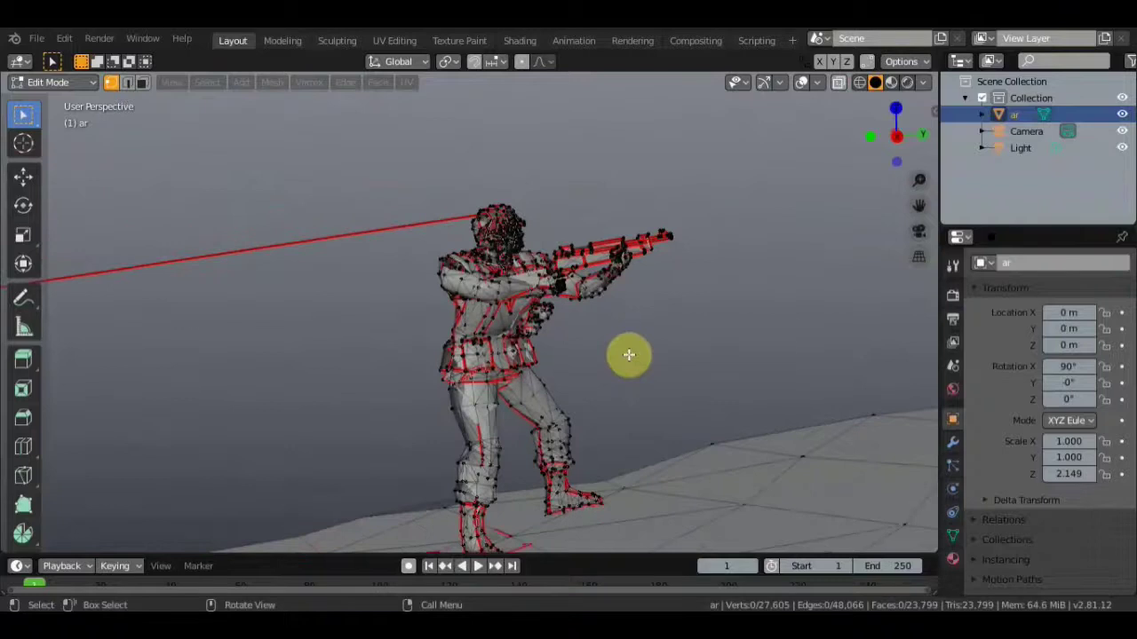
scroll(629, 355, "up", 1)
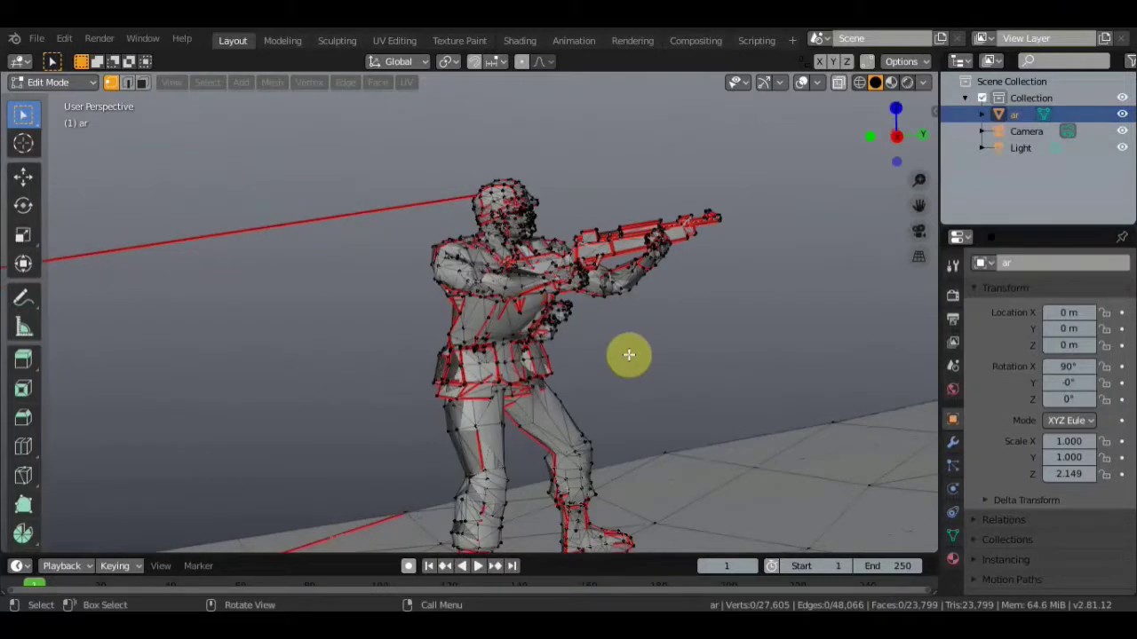